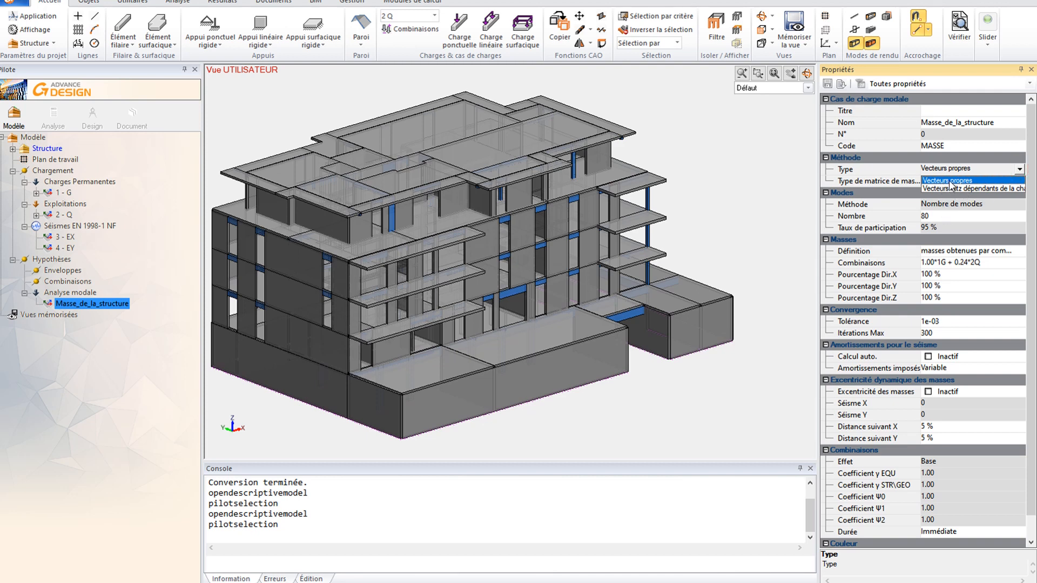
- Set the modal load case's method type to Vecteurs propres and its mass matrix type to Discrète
click(950, 181)
click(948, 215)
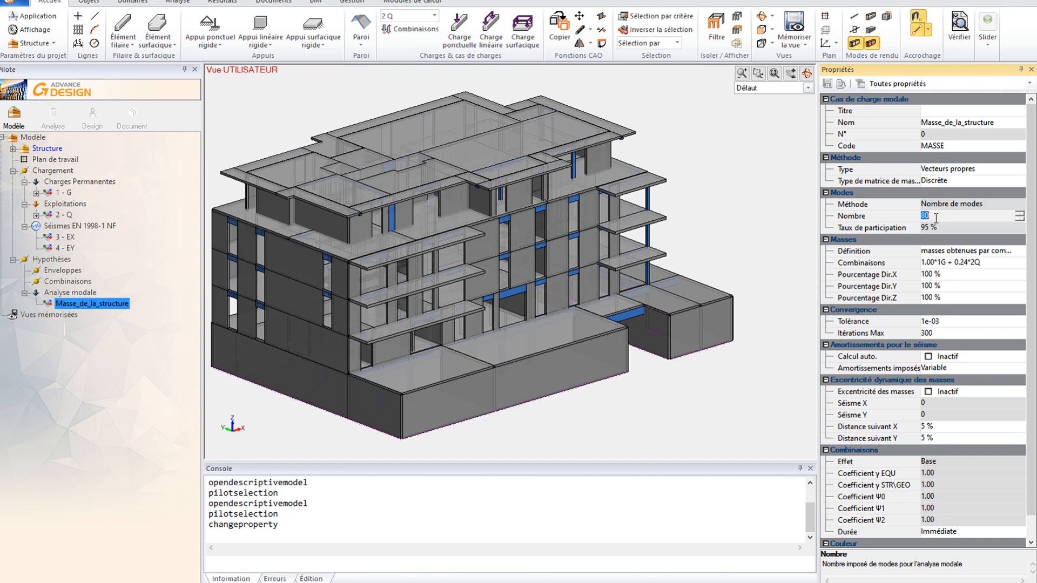
click(945, 180)
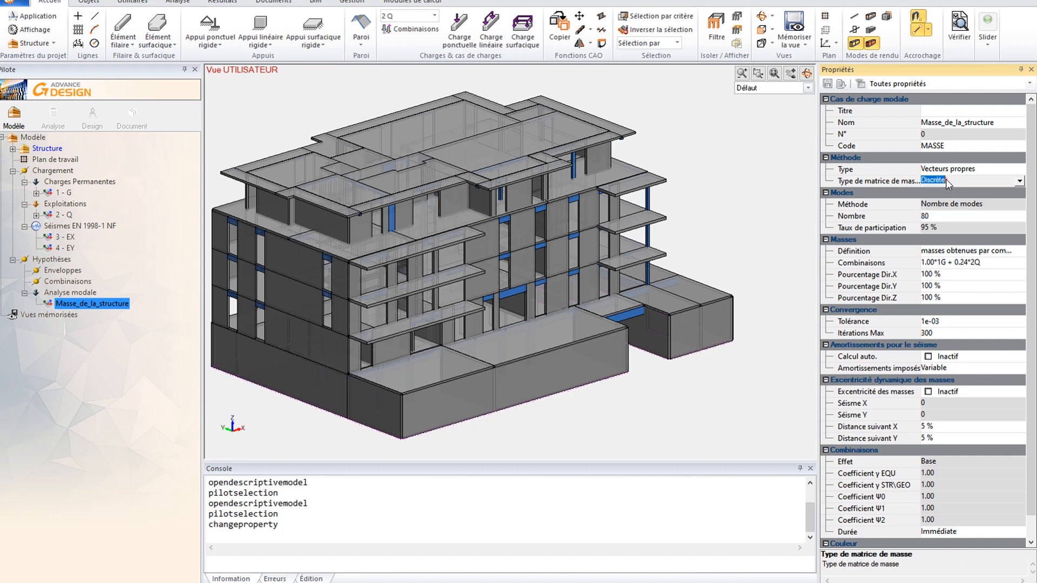
click(1017, 181)
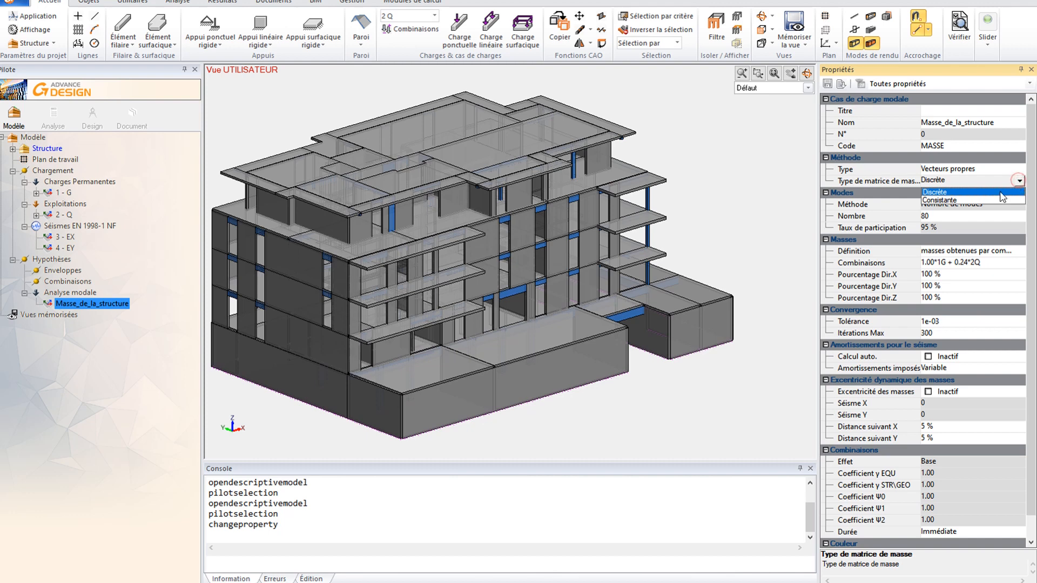
click(956, 182)
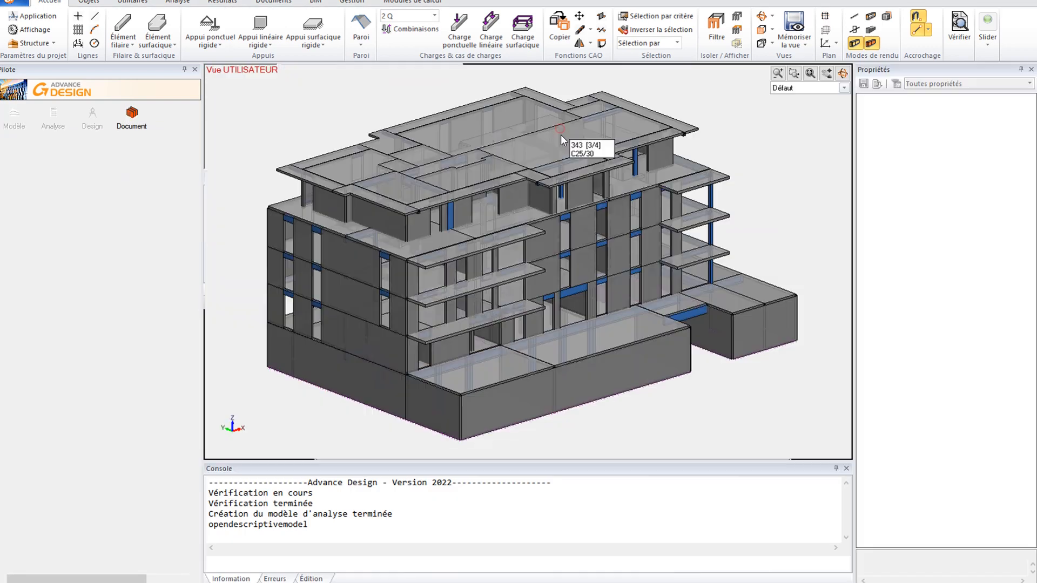
- Show the properties of the Masse_de_la_structure modal case in the second building model, wide enough to read the values in full
middle_drag(691, 265, 687, 282)
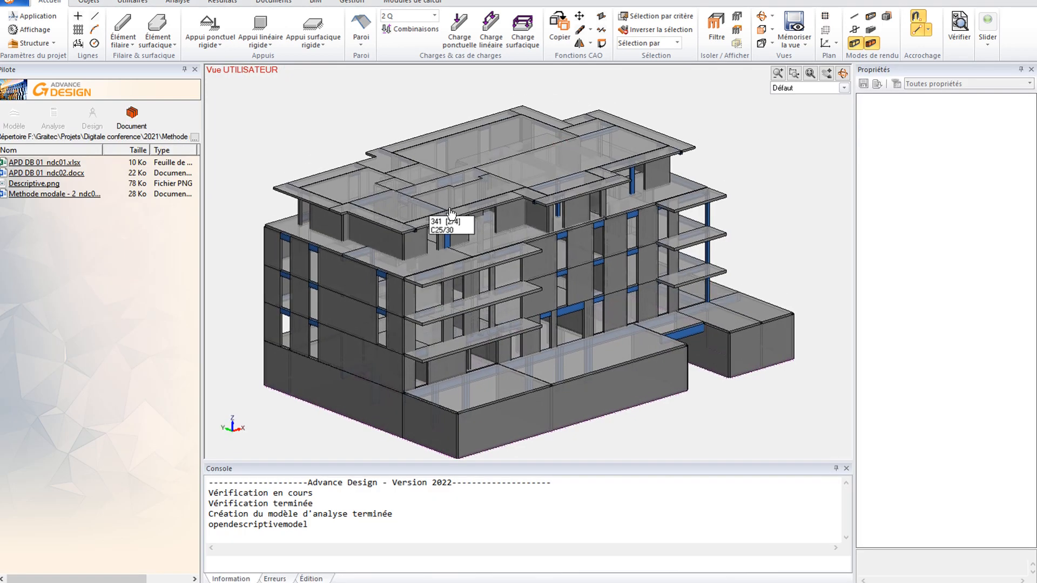
click(11, 116)
click(89, 303)
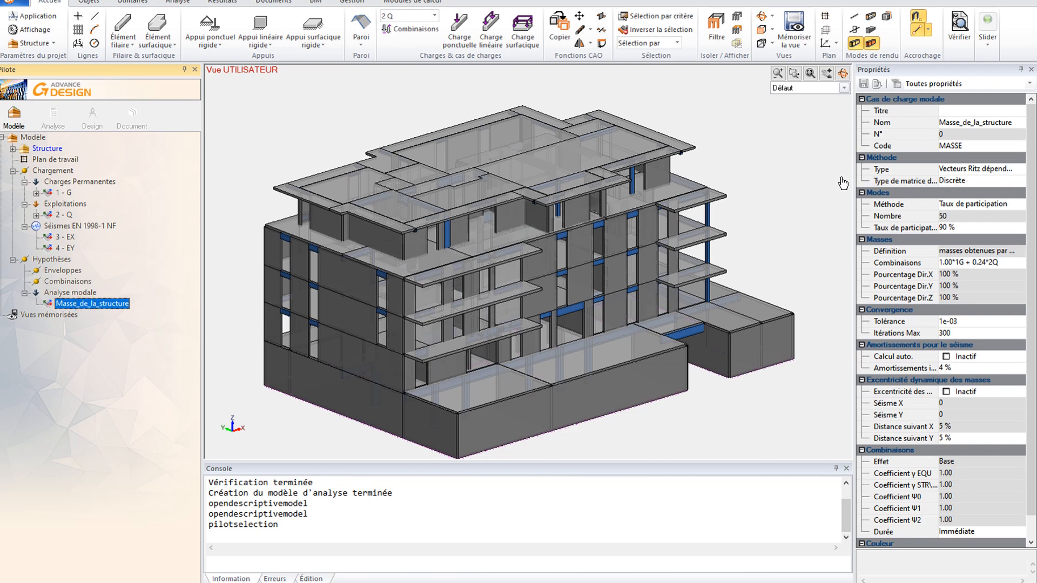
drag(853, 179, 723, 180)
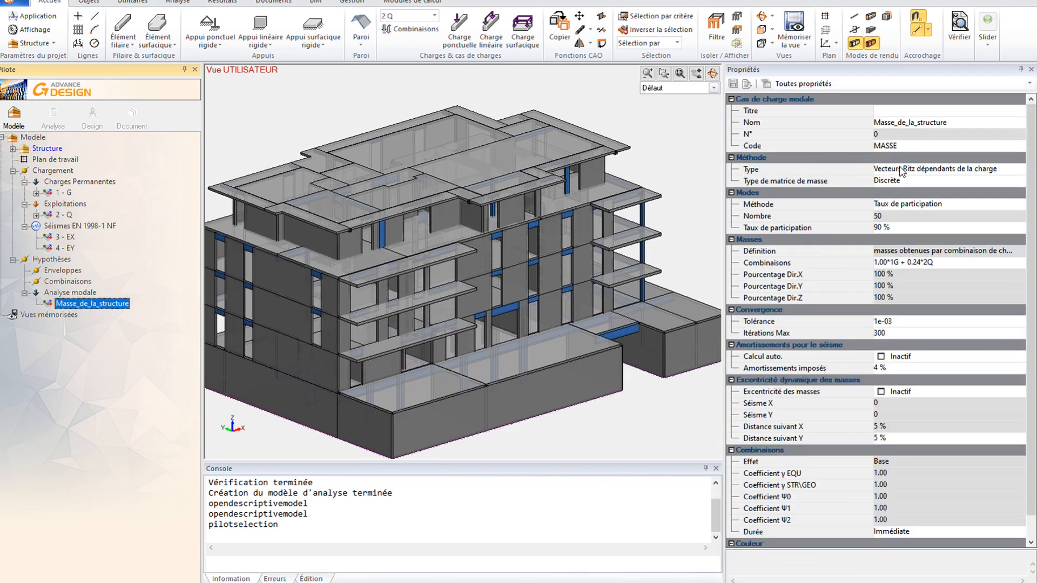
- Set the mode calculation method to Taux de participation and open the participation rate for editing
click(961, 208)
click(1019, 204)
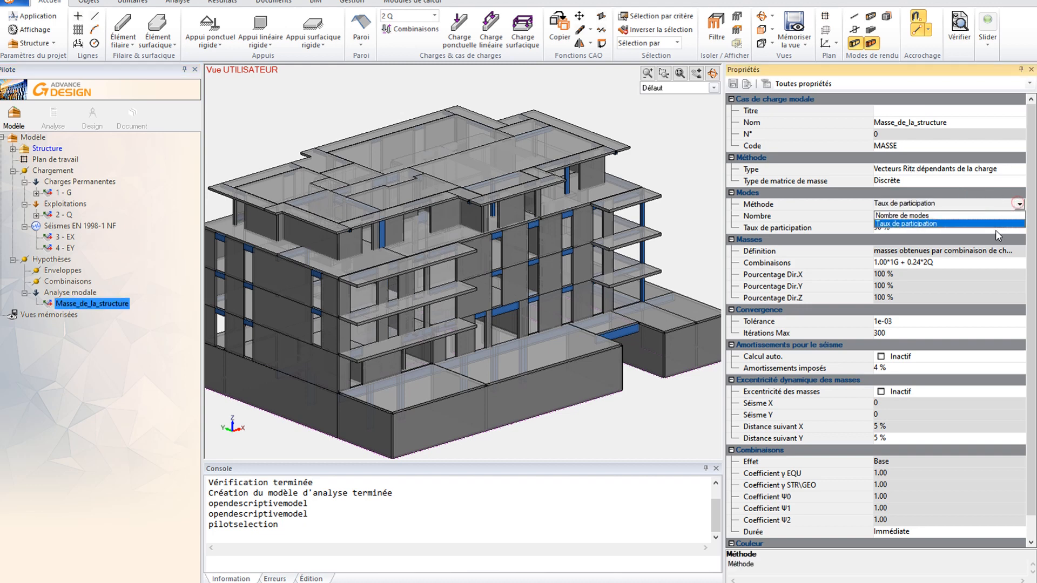
click(918, 225)
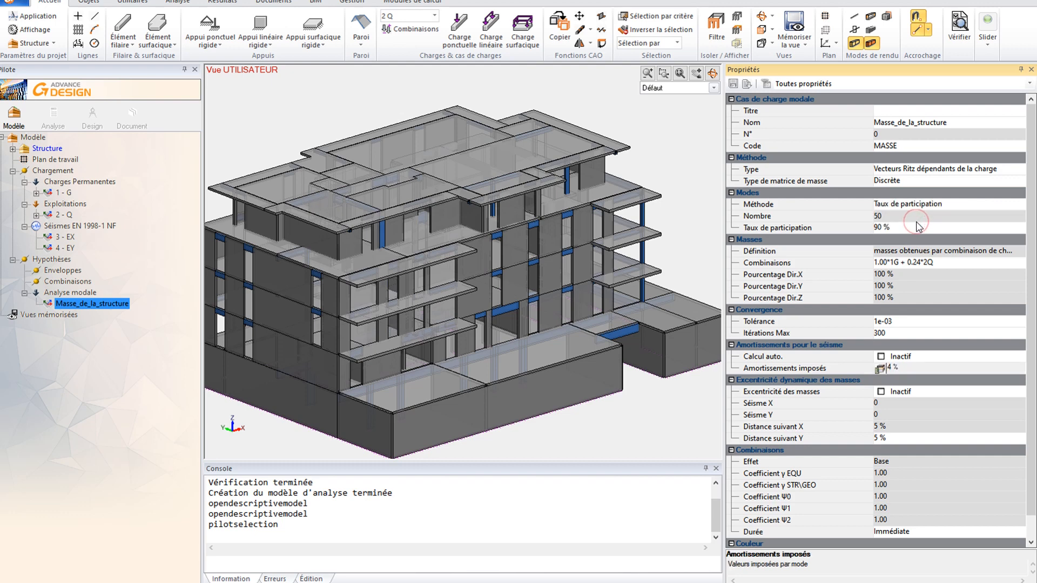
click(892, 228)
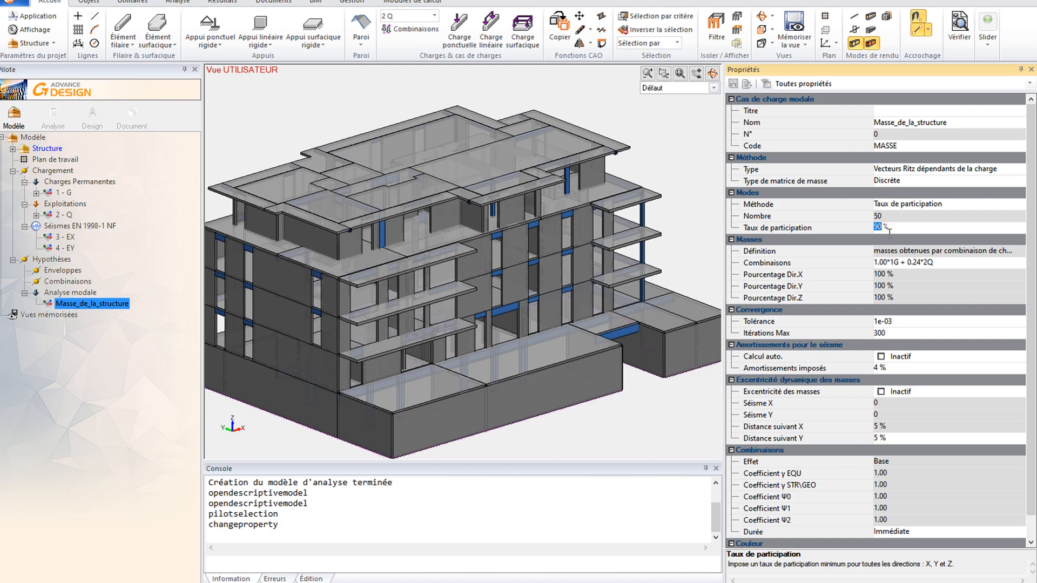
- View the available mass matrix types for the modal case and close the list without changing the selection
click(991, 180)
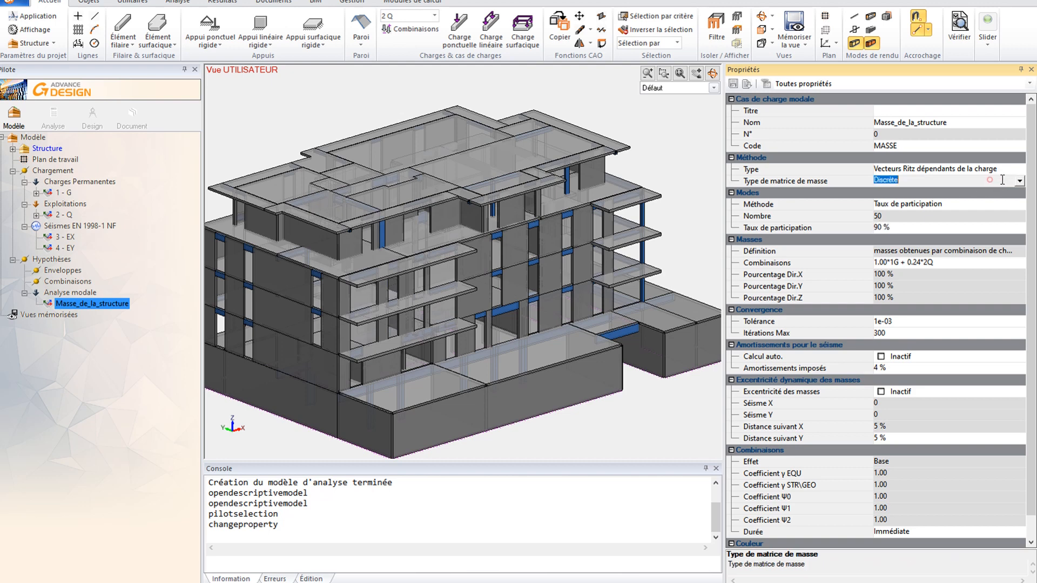
click(1019, 181)
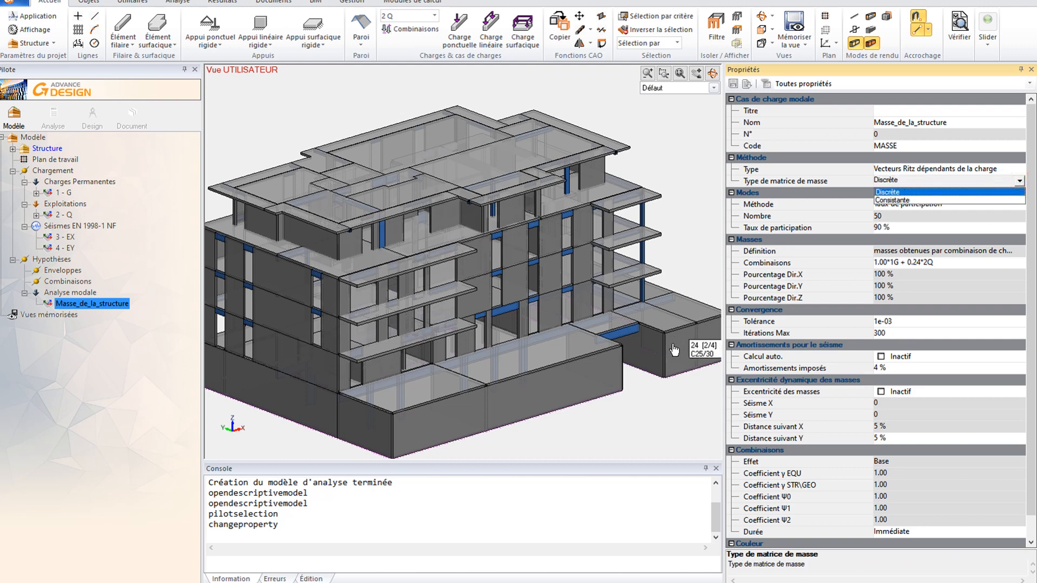
click(660, 419)
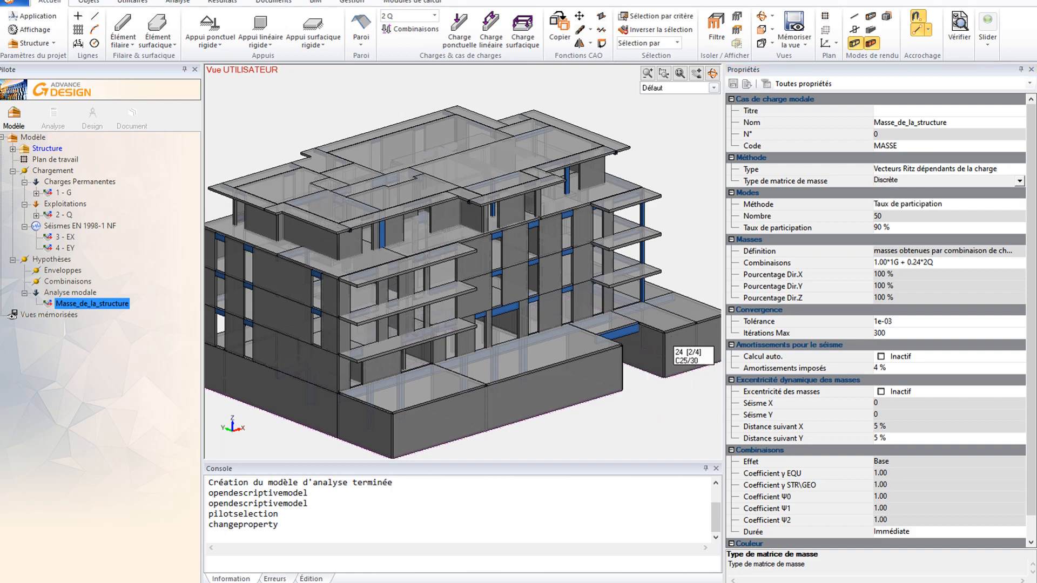
- Switch to the Word document Methode modale - 1_ndc05.docx, maximize it and review its Valeurs modales table down to the totals
drag(1036, 33, 621, 68)
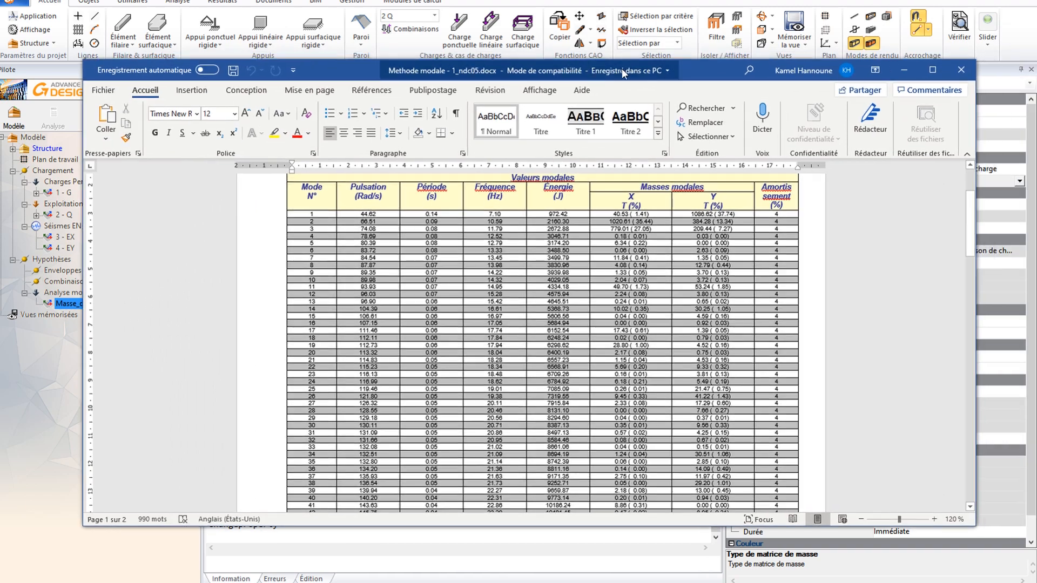
double_click(701, 63)
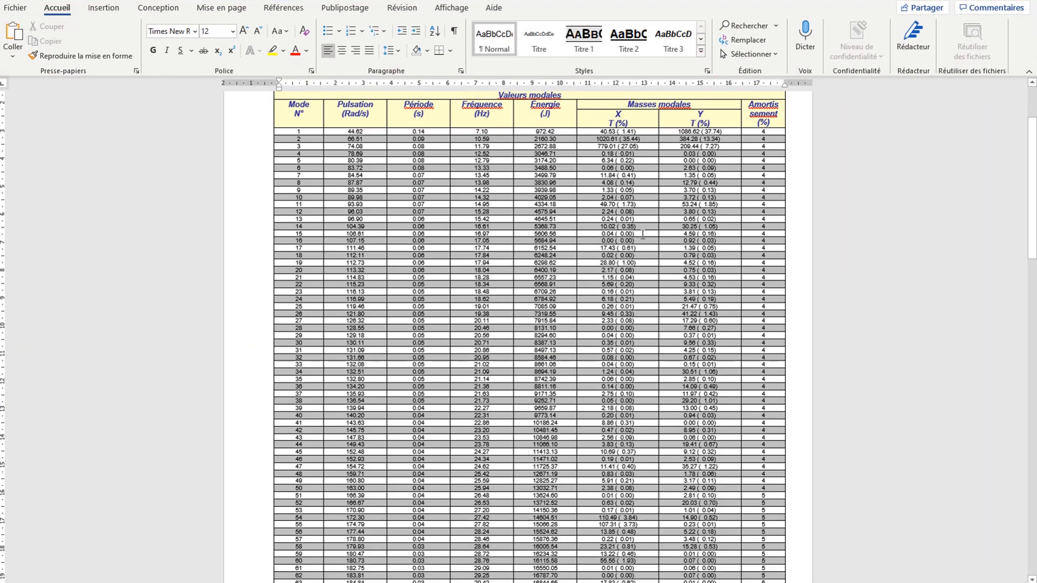
scroll(642, 235, down, 5)
scroll(642, 234, down, 1)
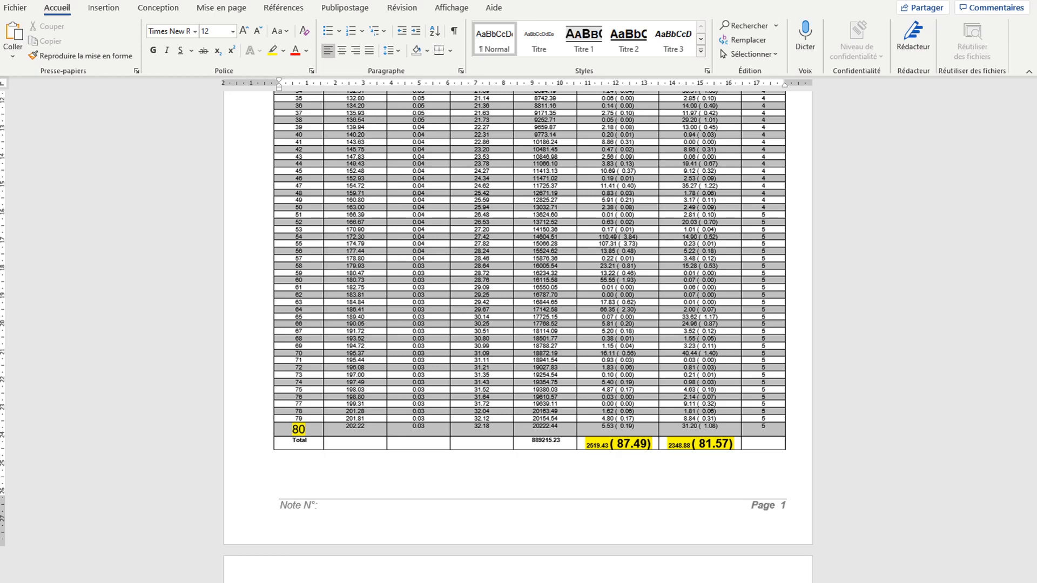
- Bring up Methode modale - 2_ndc05.docx, maximize it and review its Valeurs modales table down to the totals
drag(1036, 70, 556, 92)
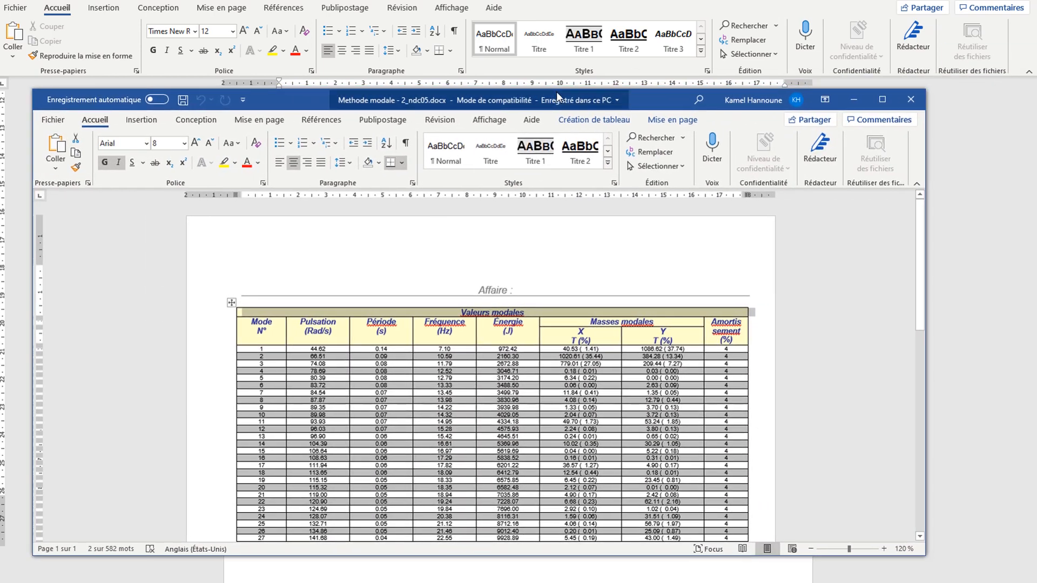
double_click(646, 95)
scroll(311, 497, down, 2)
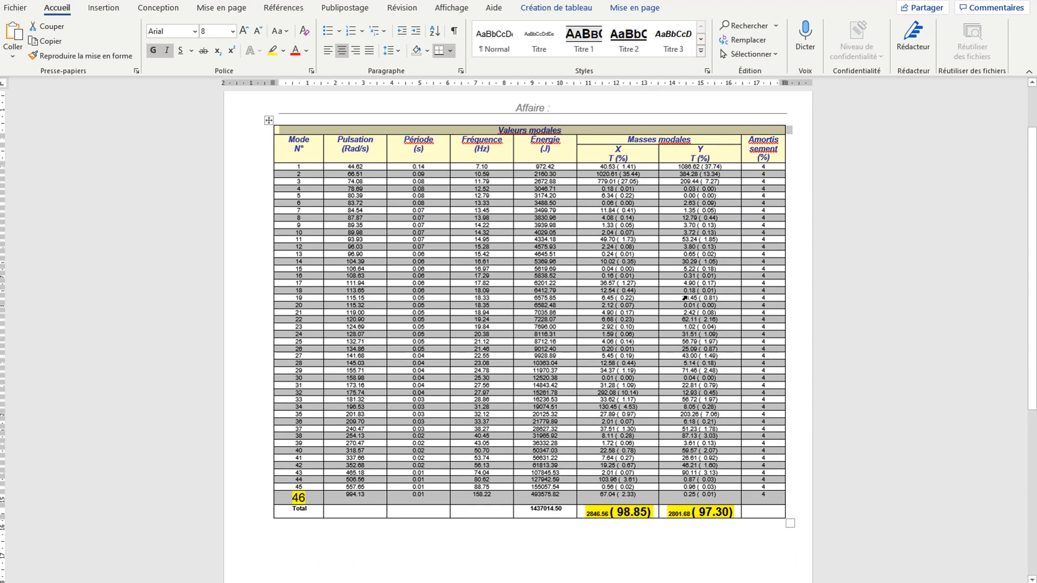
- Restore and narrow both Word documents and arrange them side by side with their modal value tables showing from the start
click(994, 0)
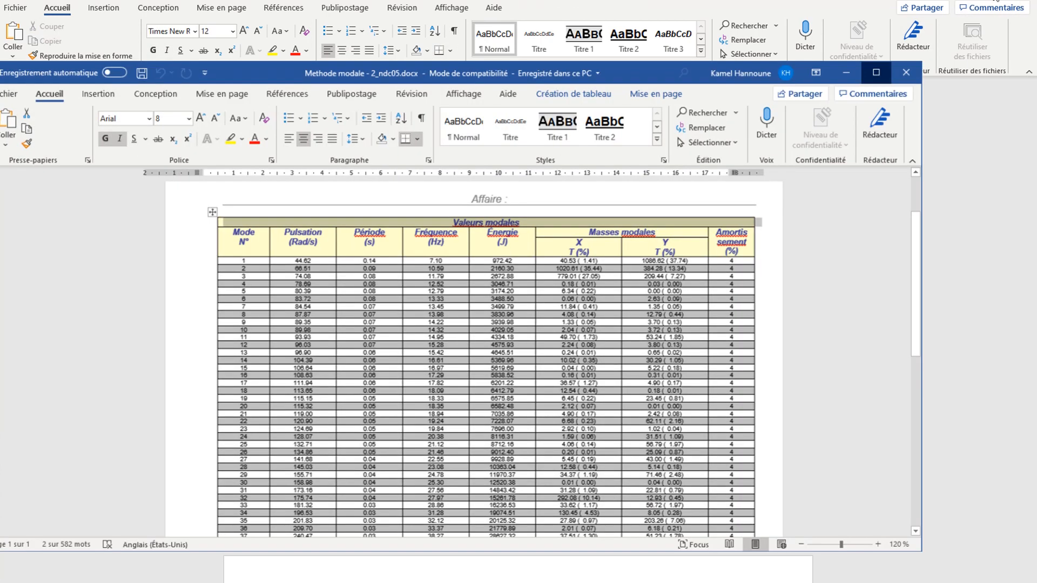
drag(924, 445, 669, 441)
scroll(851, 292, up, 6)
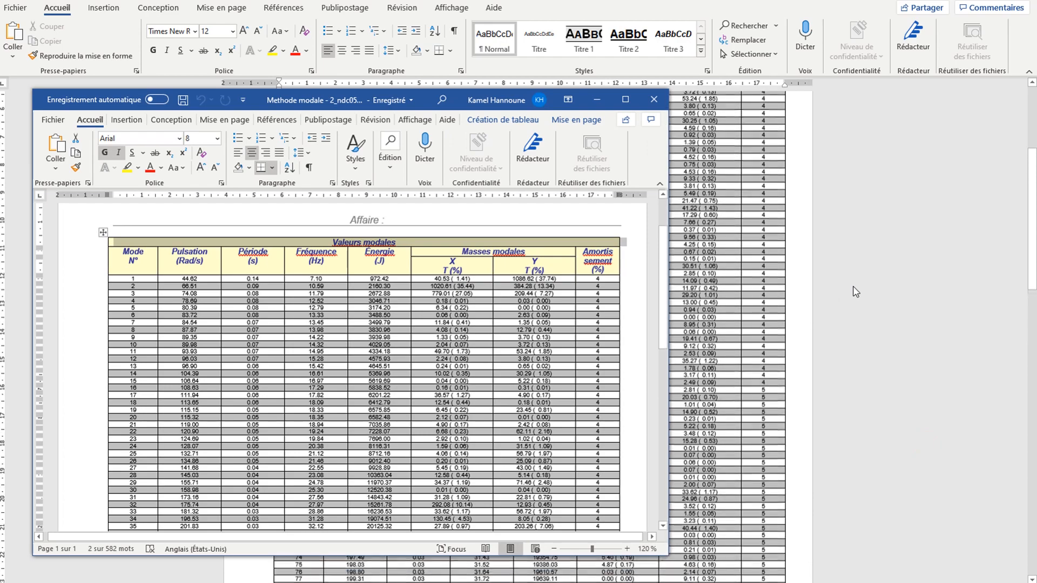
click(994, 0)
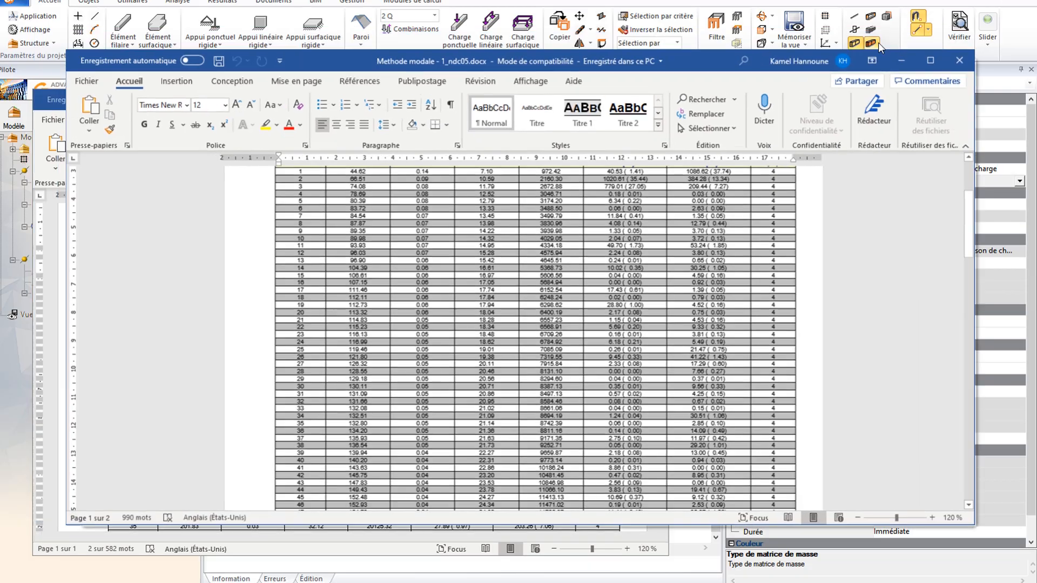
scroll(809, 383, up, 2)
scroll(809, 384, up, 1)
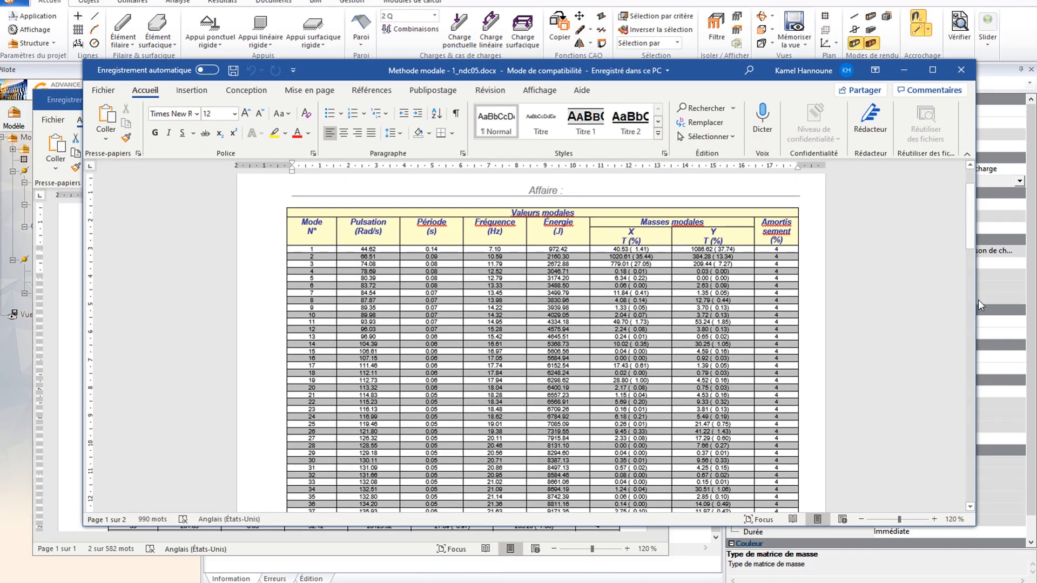
drag(975, 302, 642, 319)
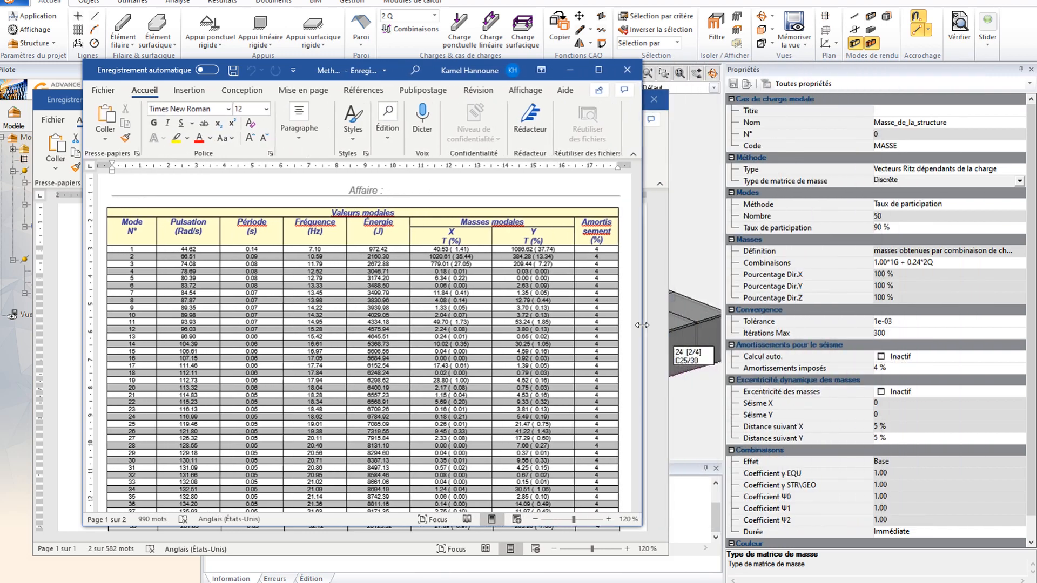
drag(390, 69, 726, 74)
mouse_move(304, 101)
mouse_down()
mouse_move(242, 83)
mouse_move(305, 83)
mouse_up()
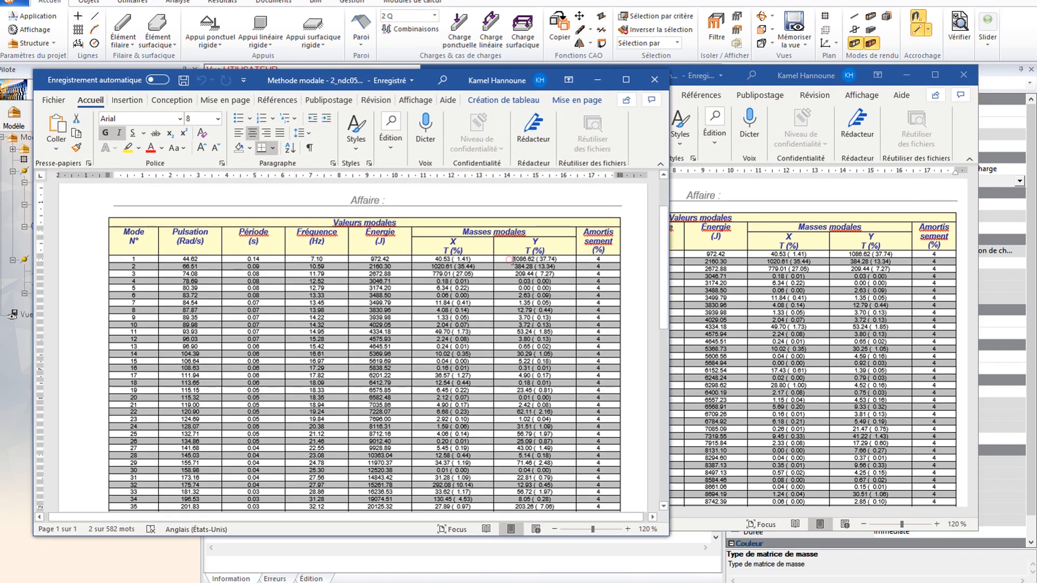
- Compare the Y modal mass of mode 1 between the two documents, selecting that value in Methode modale - 2_ndc05.docx
drag(506, 260, 558, 260)
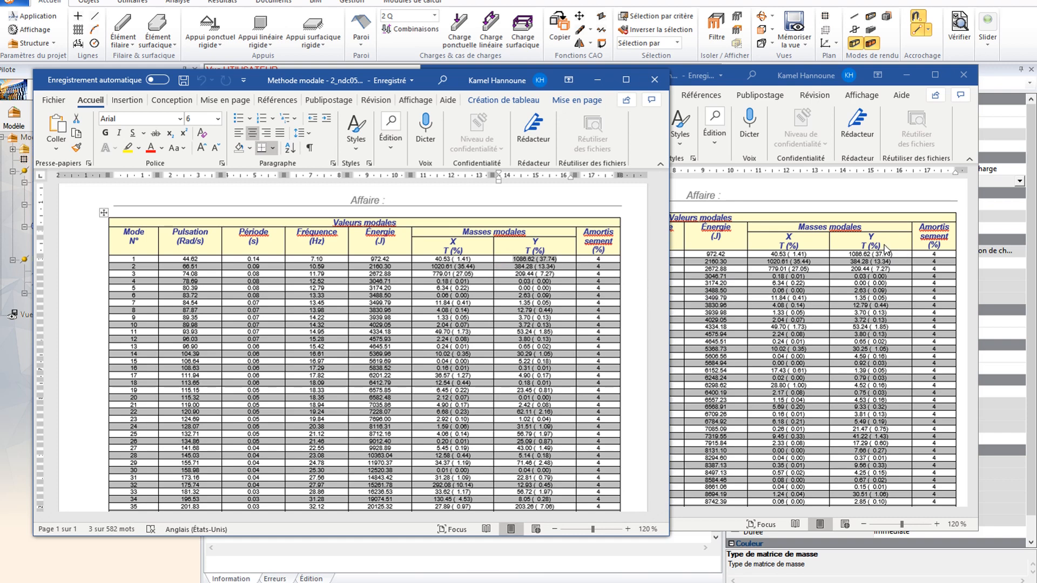
click(891, 255)
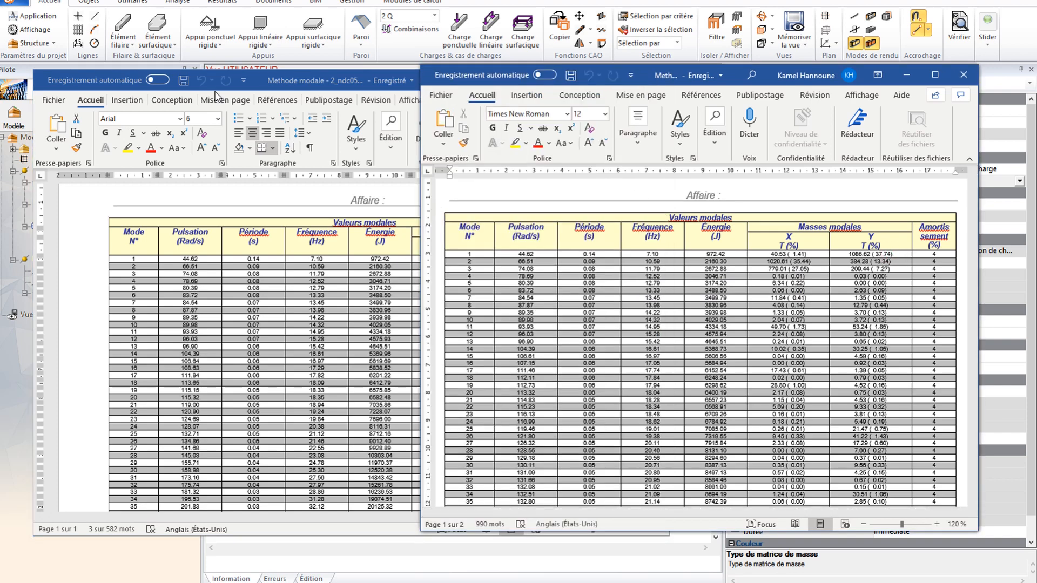
click(264, 77)
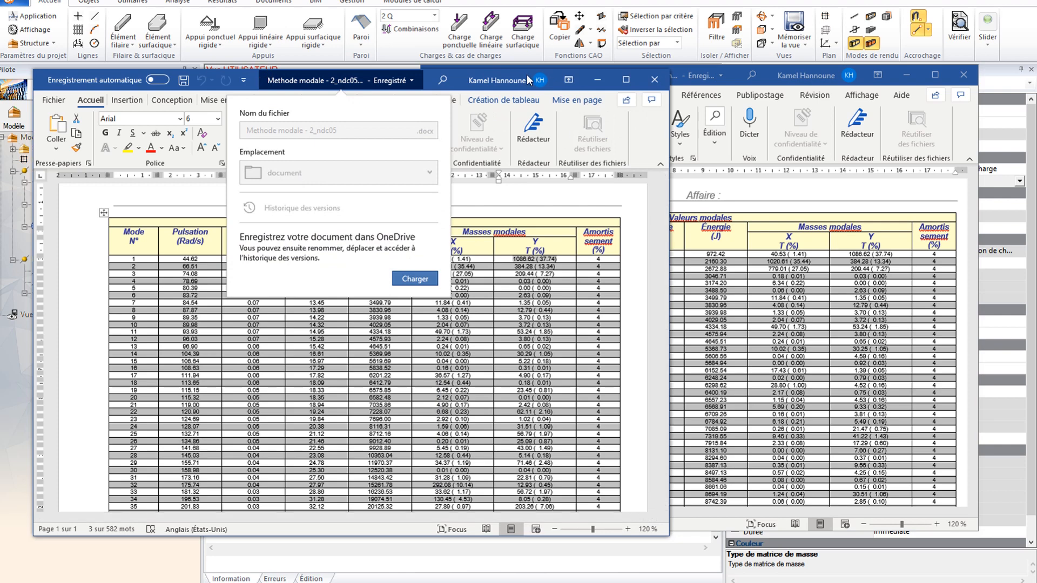
click(457, 78)
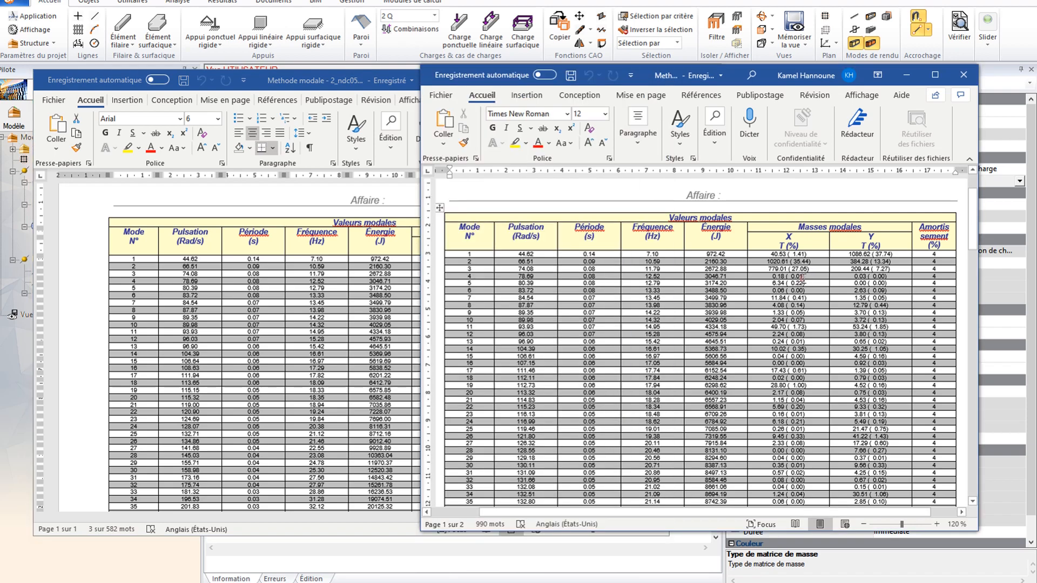
- Examine the modal values in both documents and the totals in Methode modale - 2_ndc05.docx, and minimize both documents
click(807, 276)
scroll(802, 297, down, 5)
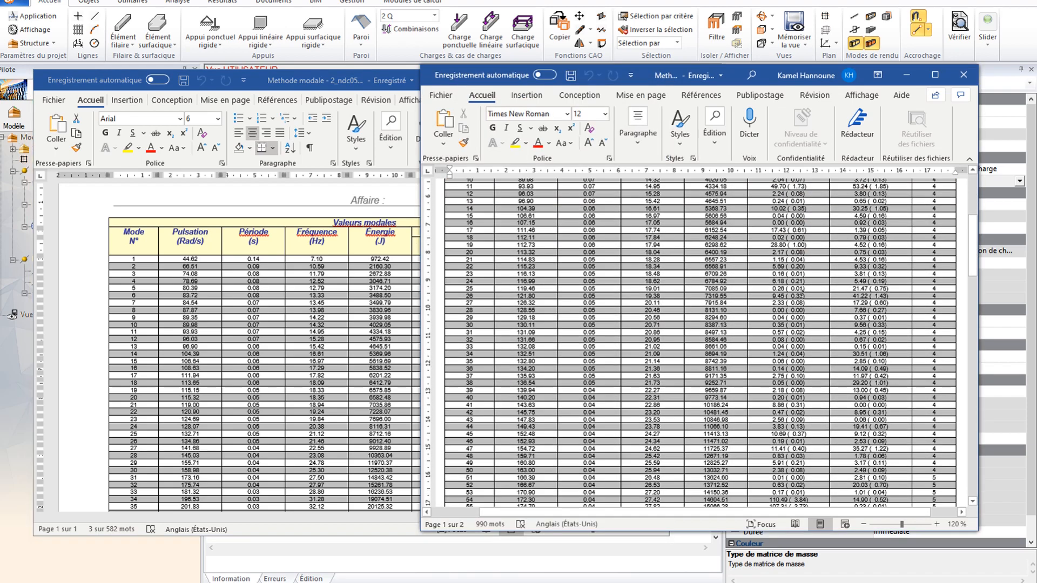
scroll(802, 290, up, 5)
click(316, 306)
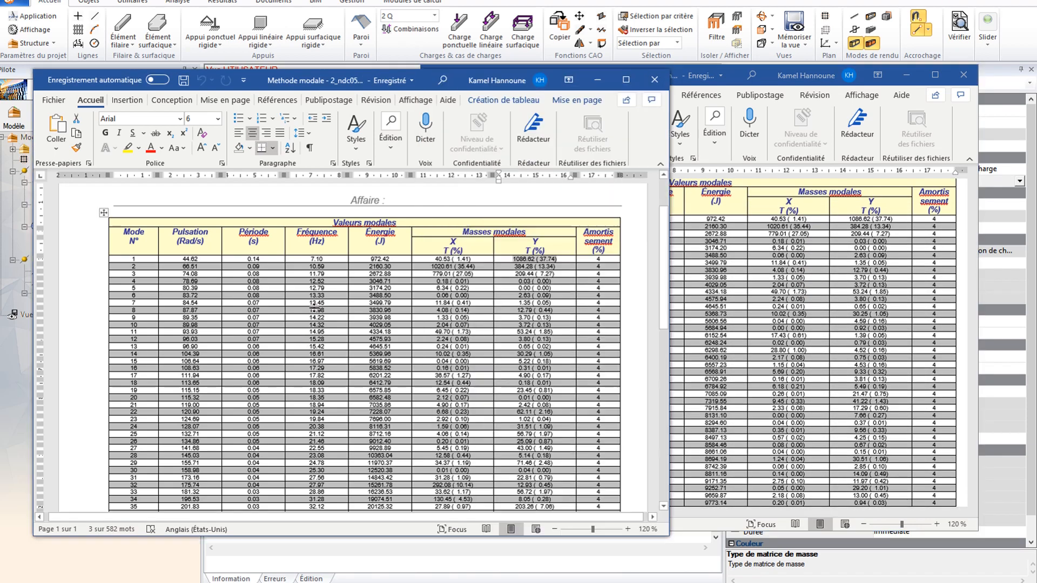
scroll(316, 306, down, 3)
scroll(316, 306, down, 3)
scroll(467, 276, up, 6)
scroll(556, 286, down, 4)
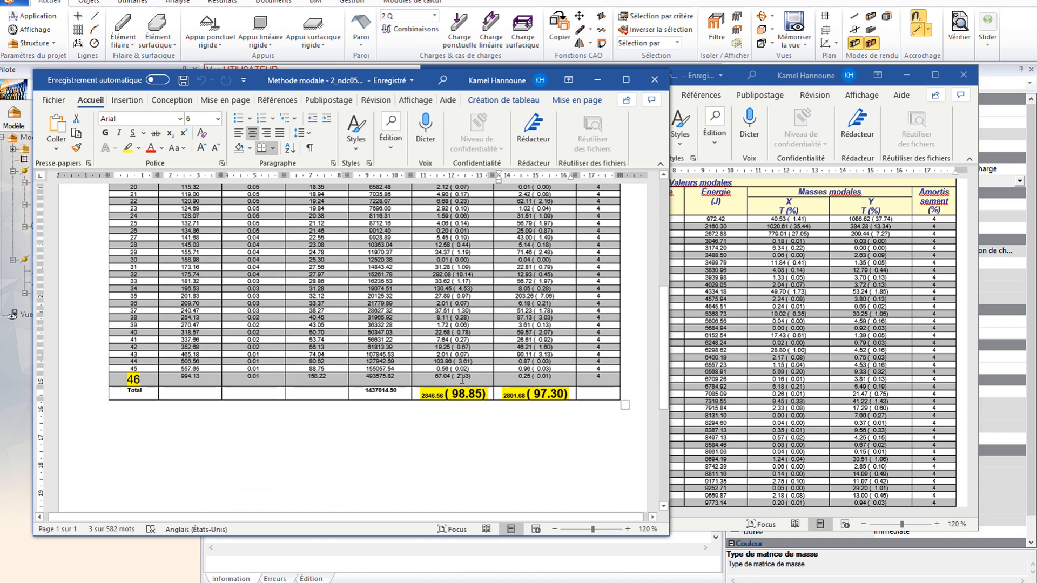
click(598, 80)
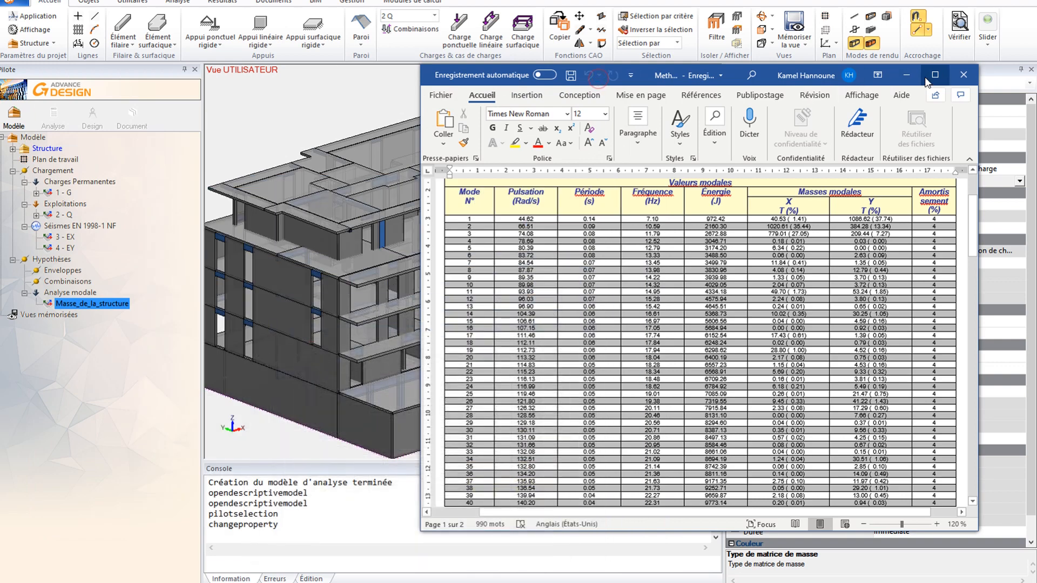
click(907, 75)
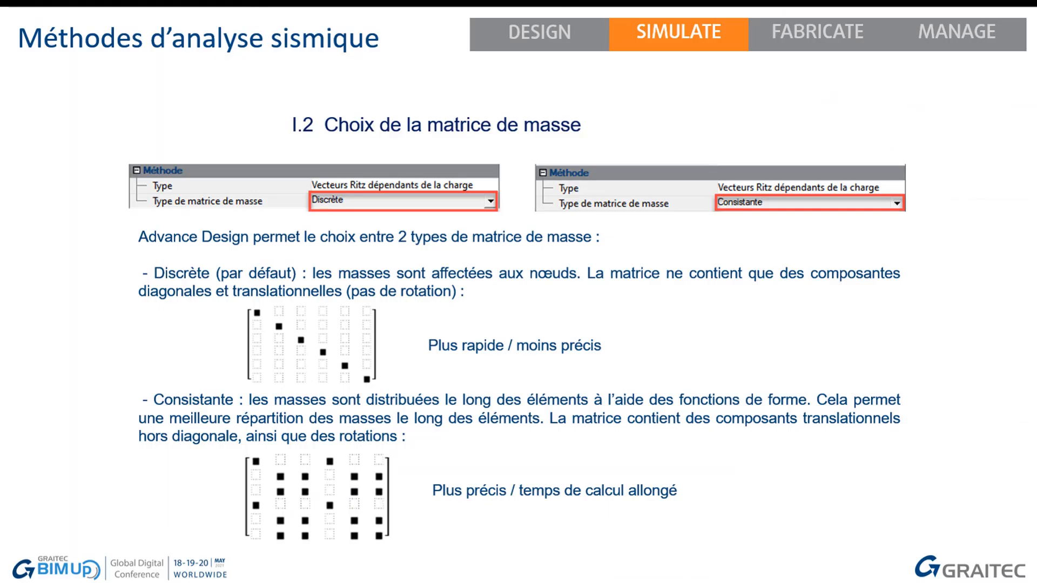
key(Right)
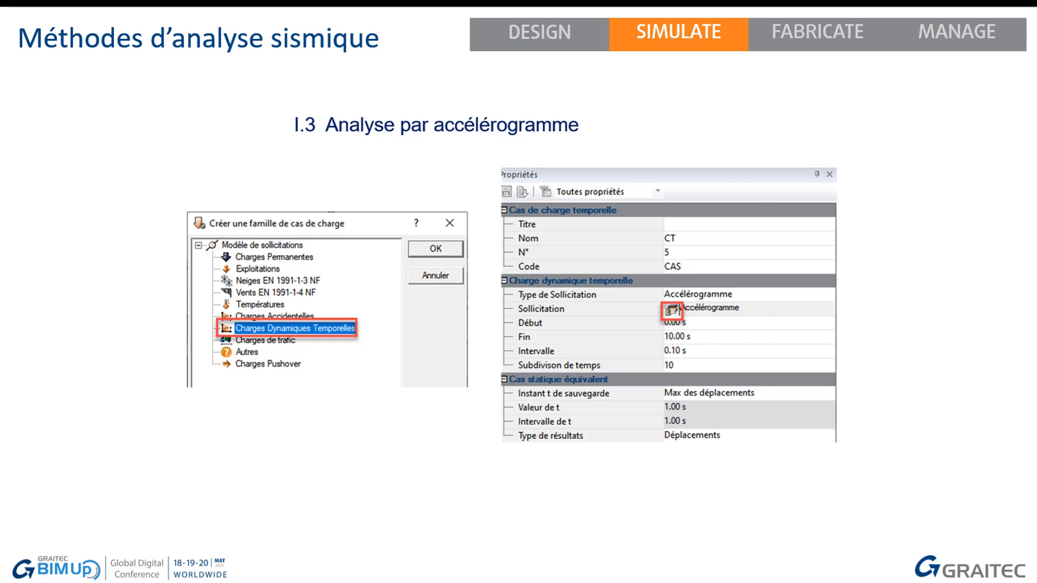
key(Right)
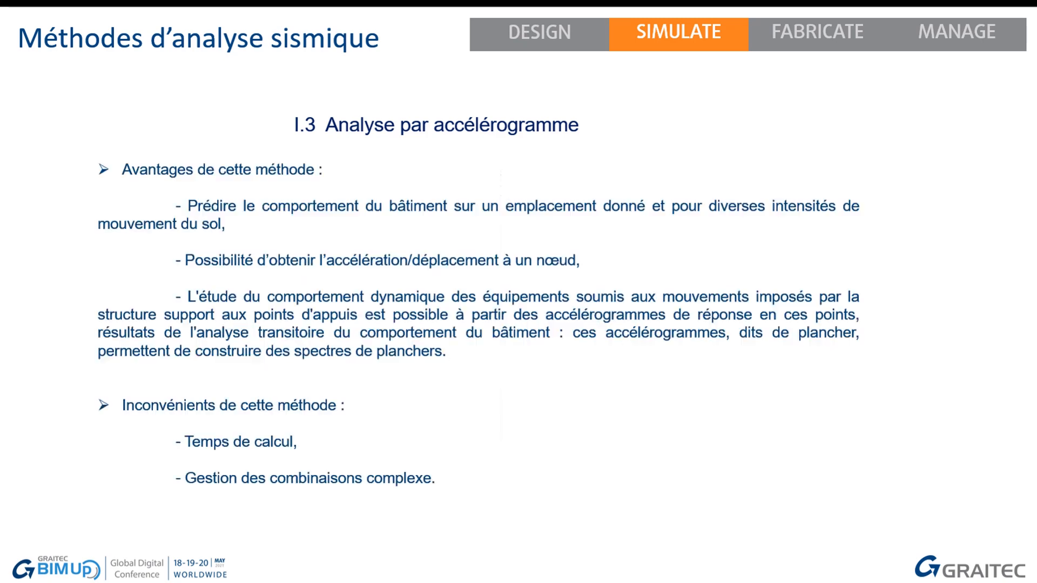
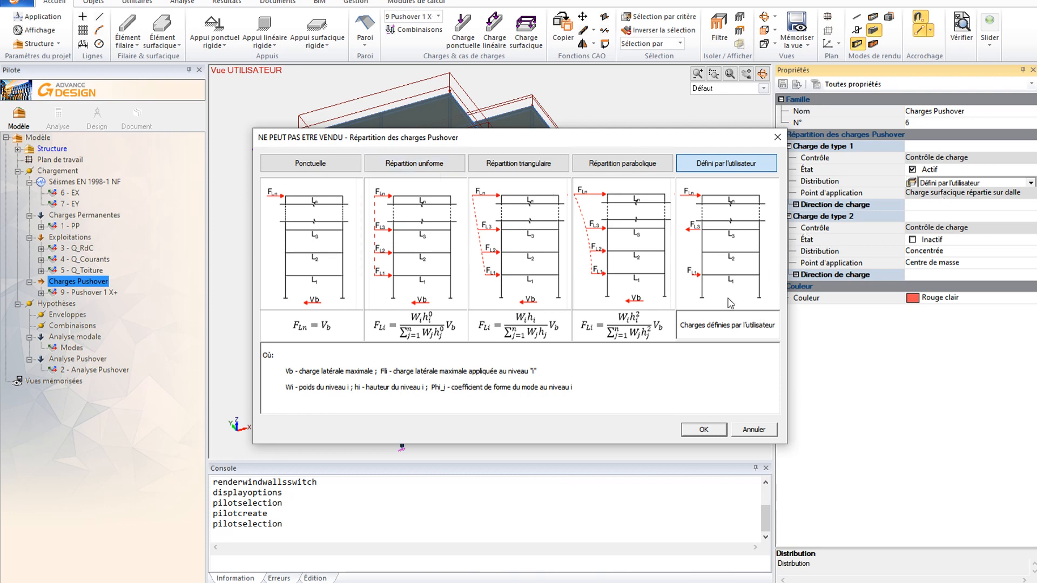
- Review the Pushover load distribution schemes and the type 1 load directions of the Charges Pushover family
click(704, 429)
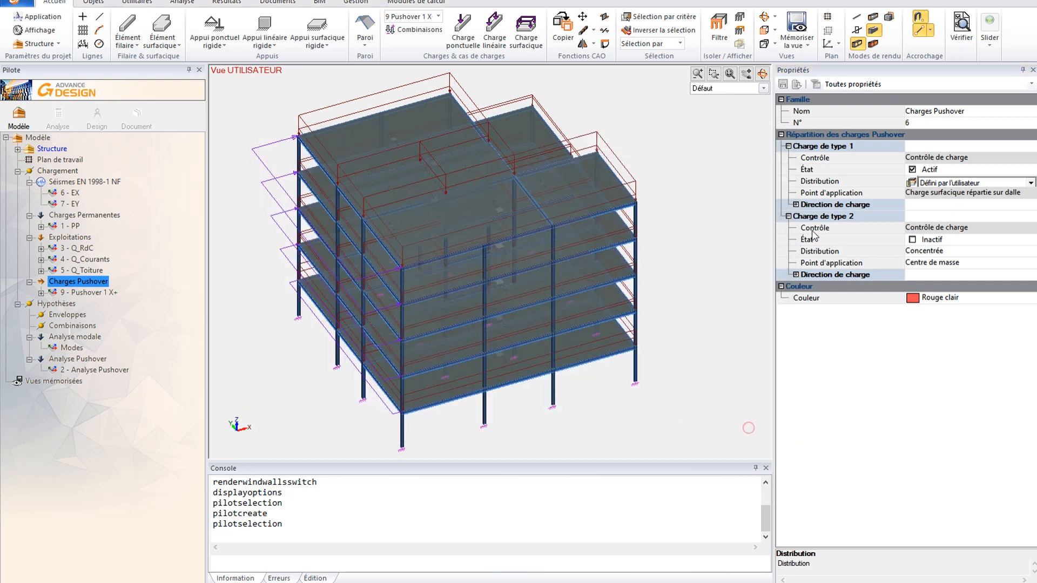
click(796, 205)
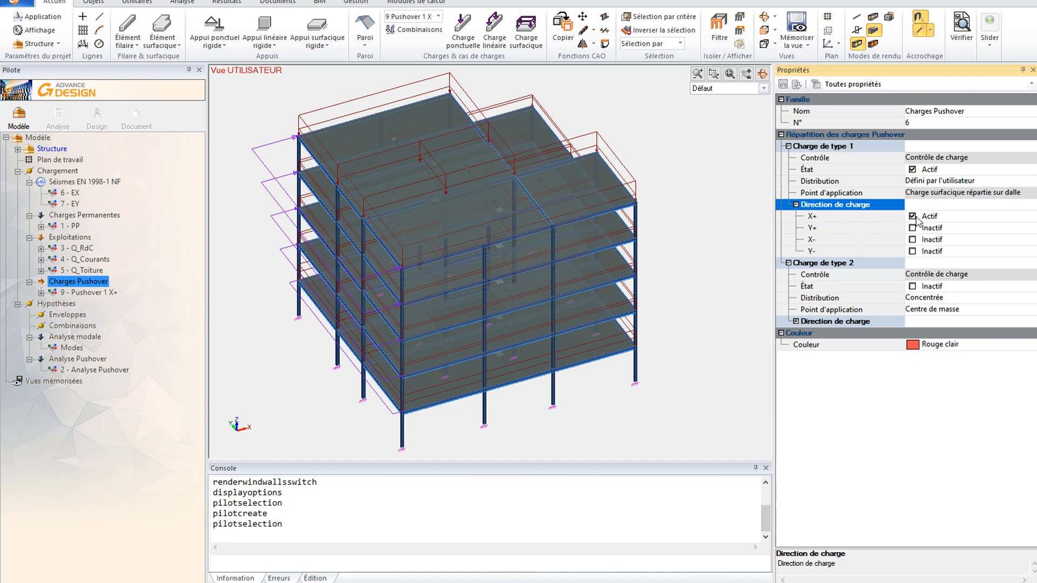
click(918, 183)
click(912, 183)
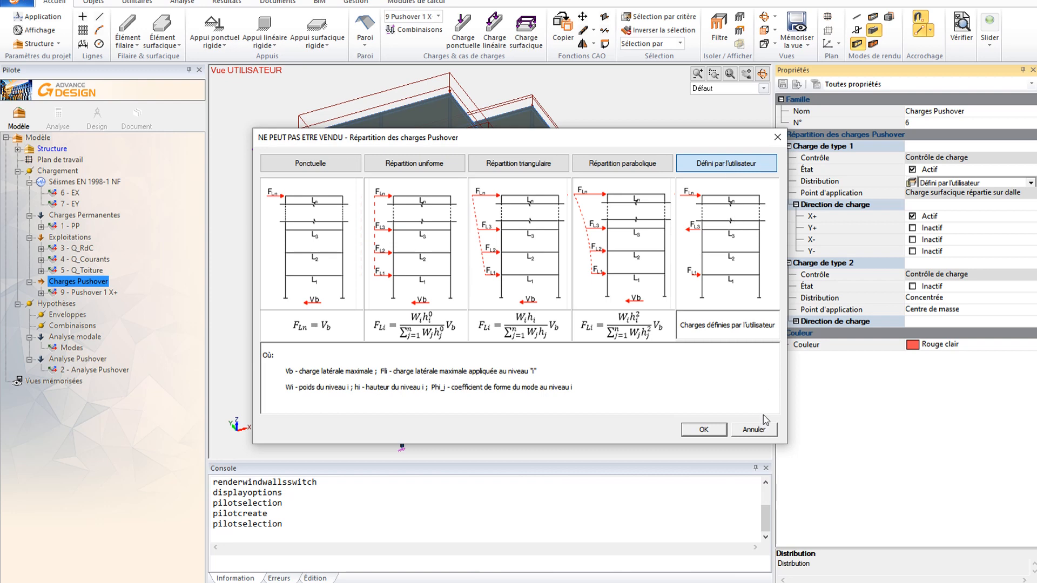
click(708, 428)
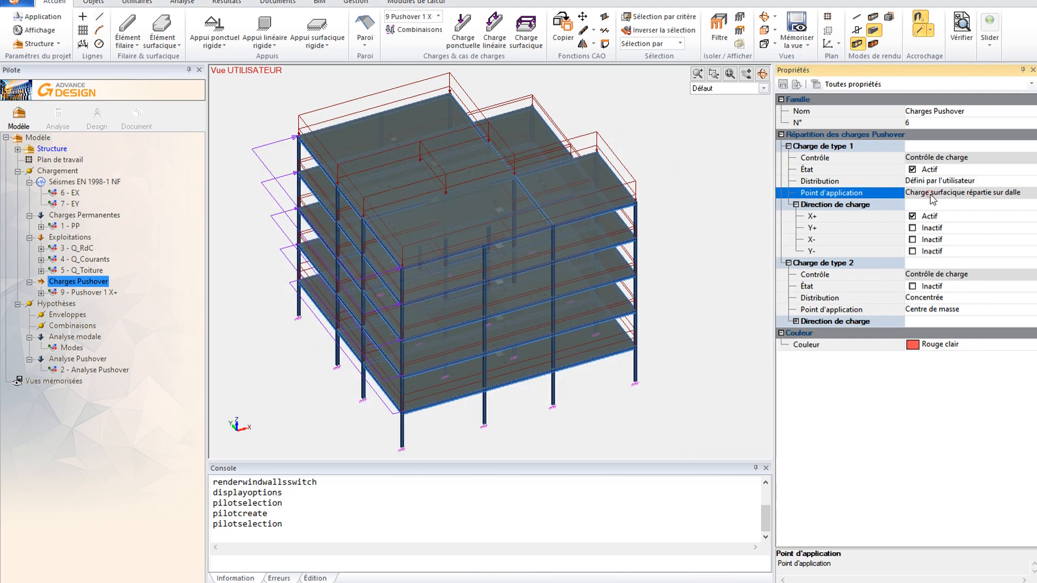
- Set the type 1 Pushover load distribution to Répartition uniforme and check the available application point options
click(1015, 183)
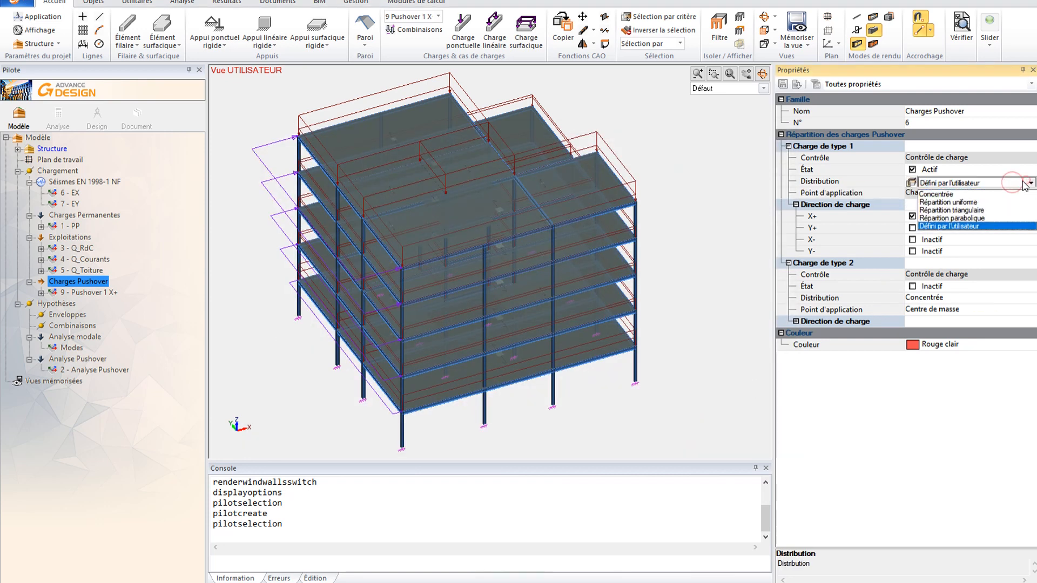
click(977, 203)
click(924, 193)
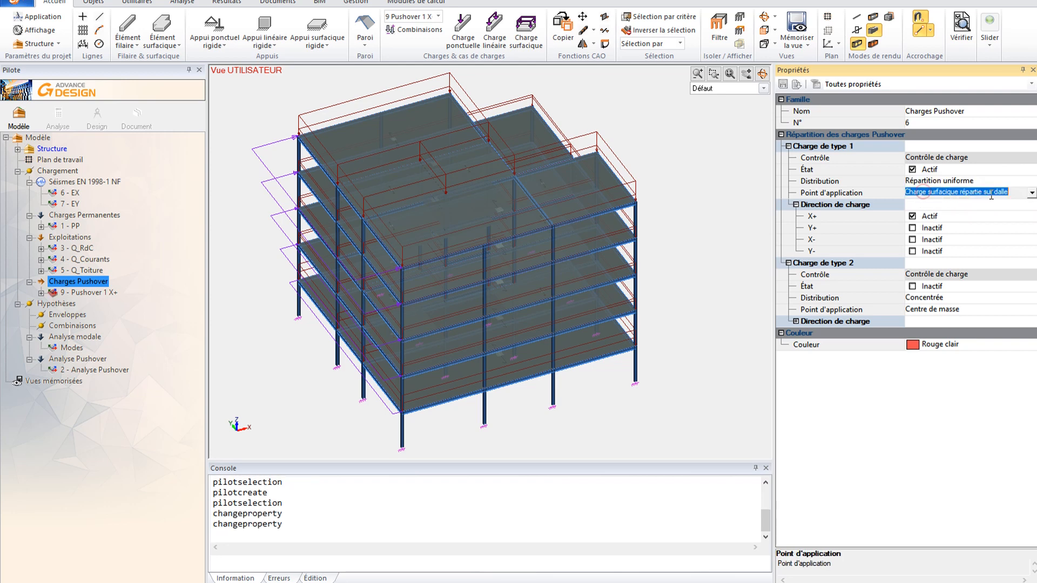
click(1030, 193)
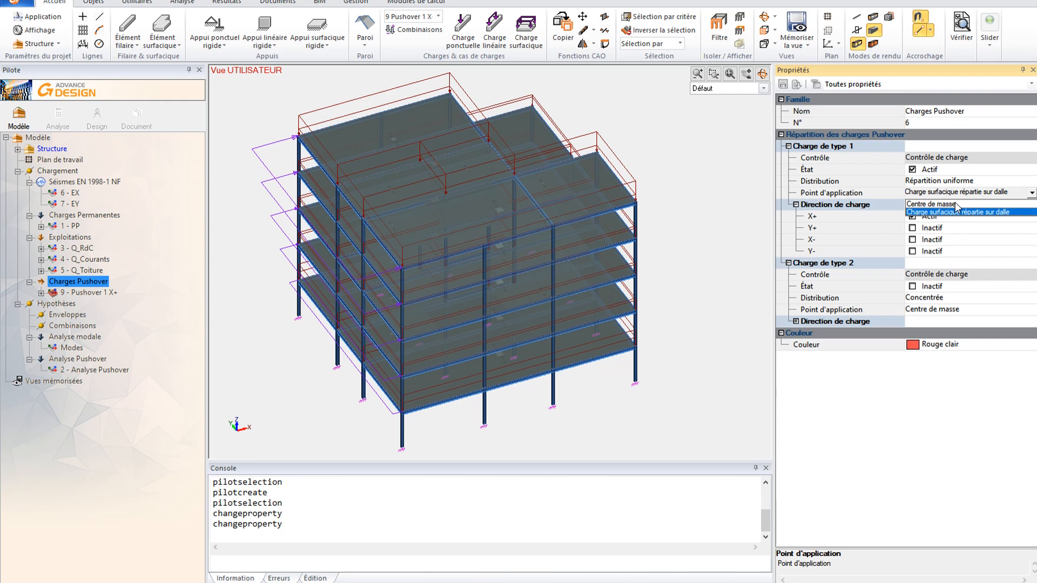
click(1024, 187)
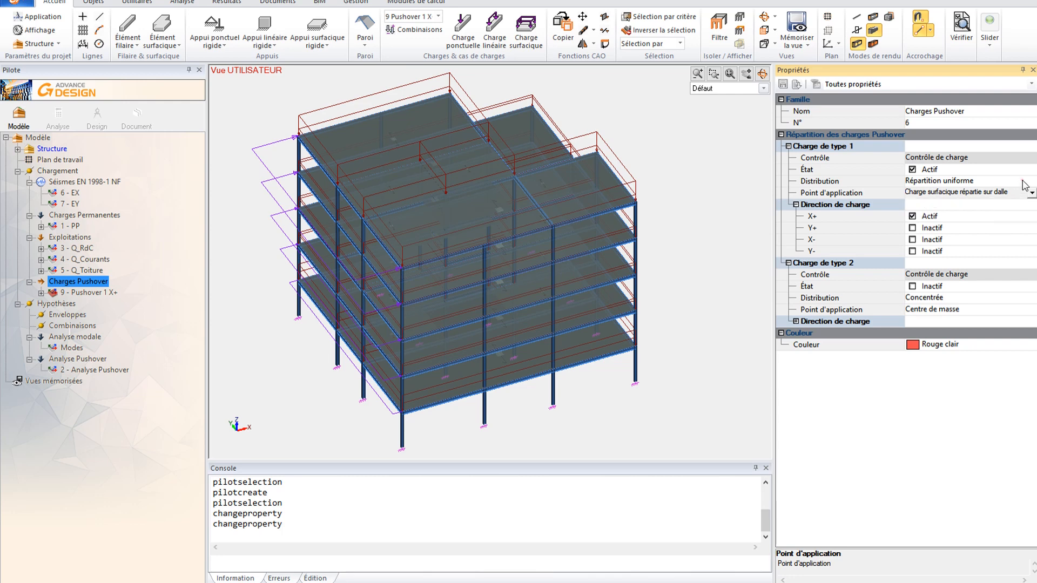
- Return the type 1 Pushover load distribution to Défini par l'utilisateur
click(1023, 182)
click(1030, 182)
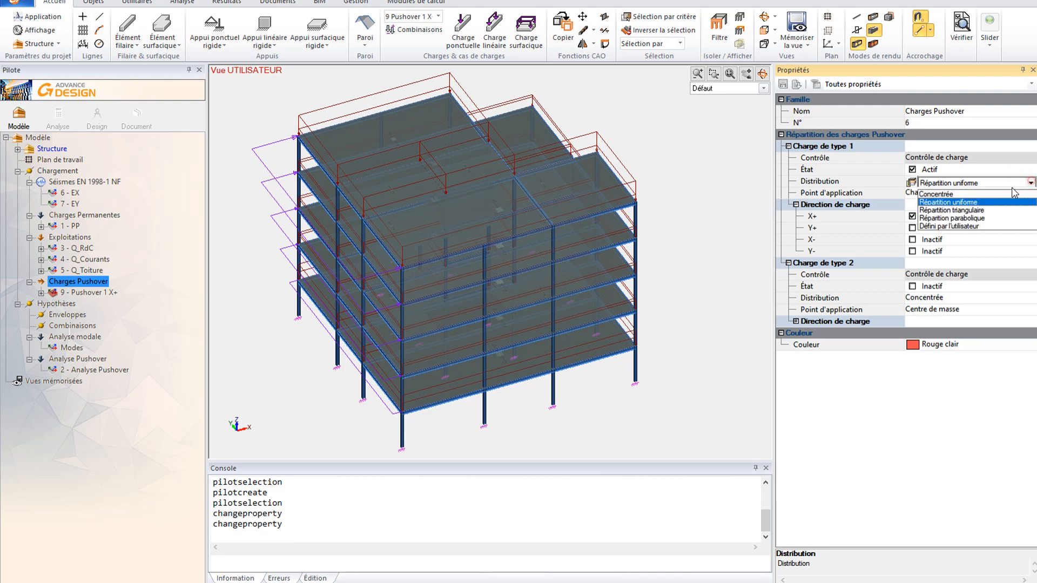
click(972, 226)
click(965, 194)
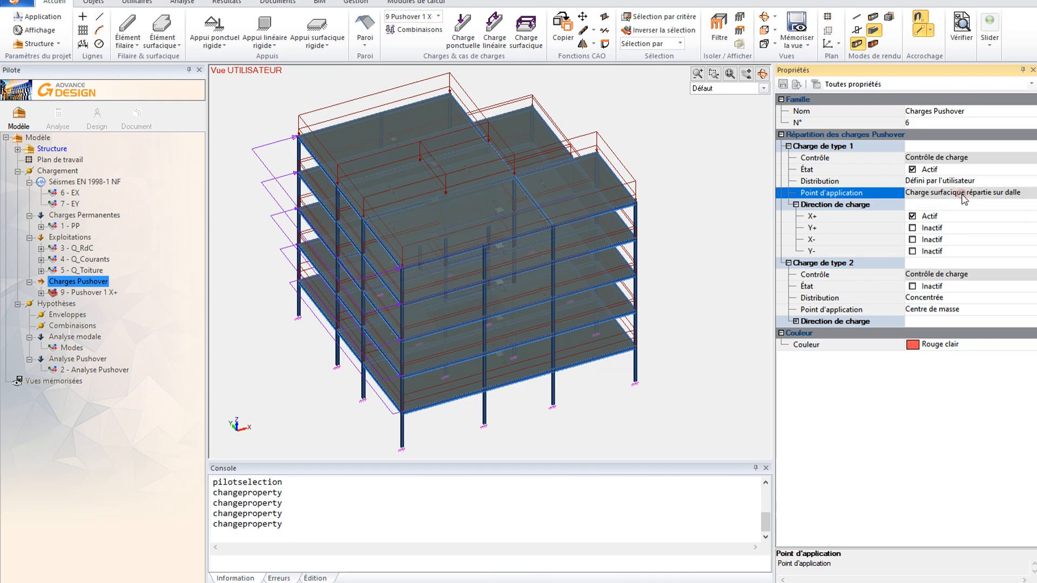
- Expand the Pushover 1 X+ load case and set its target displacement control type to Nœud de contrôle
right_click(75, 285)
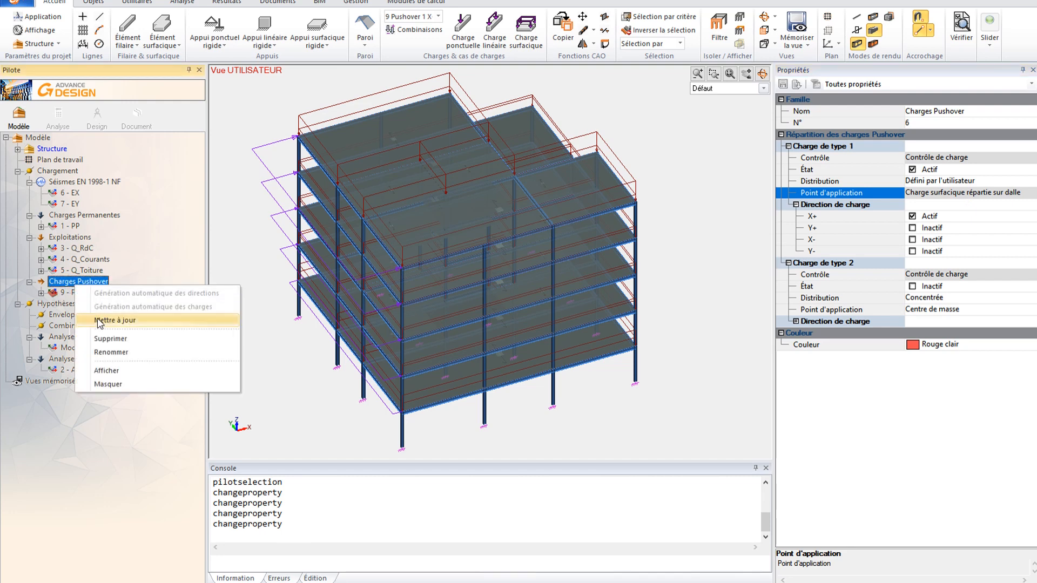
click(43, 294)
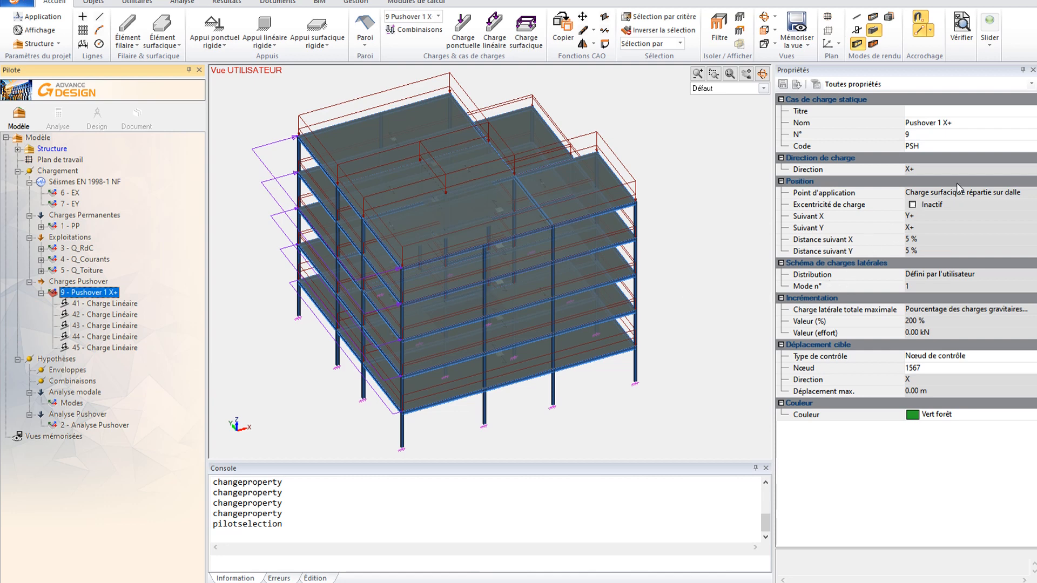
click(1023, 357)
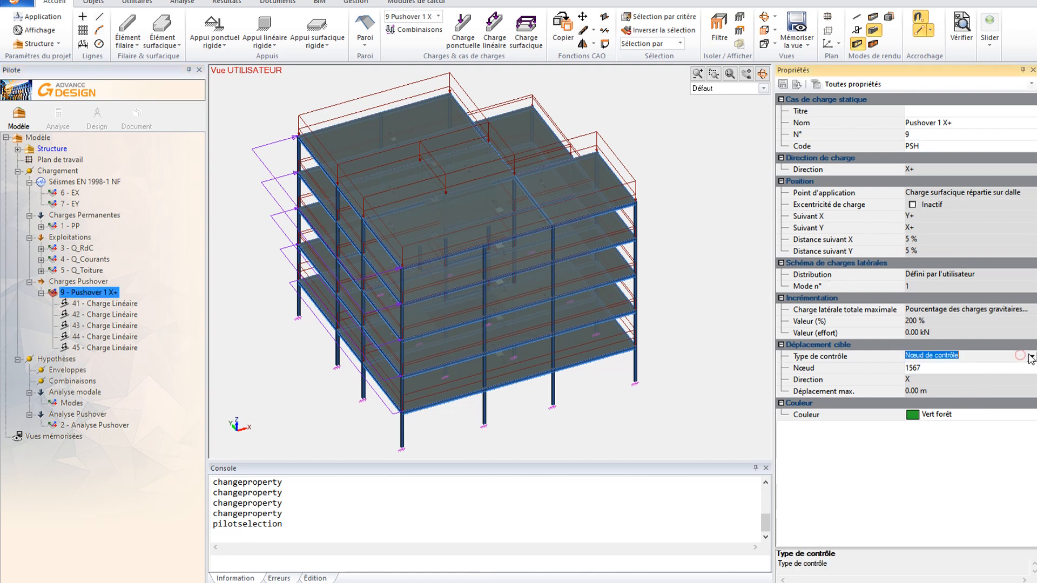
click(1030, 356)
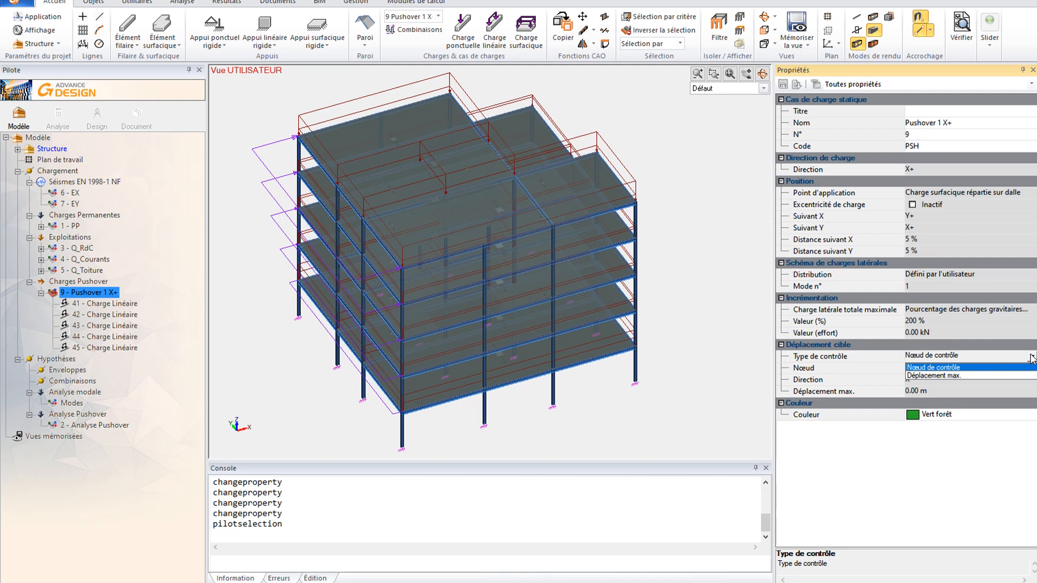
click(947, 368)
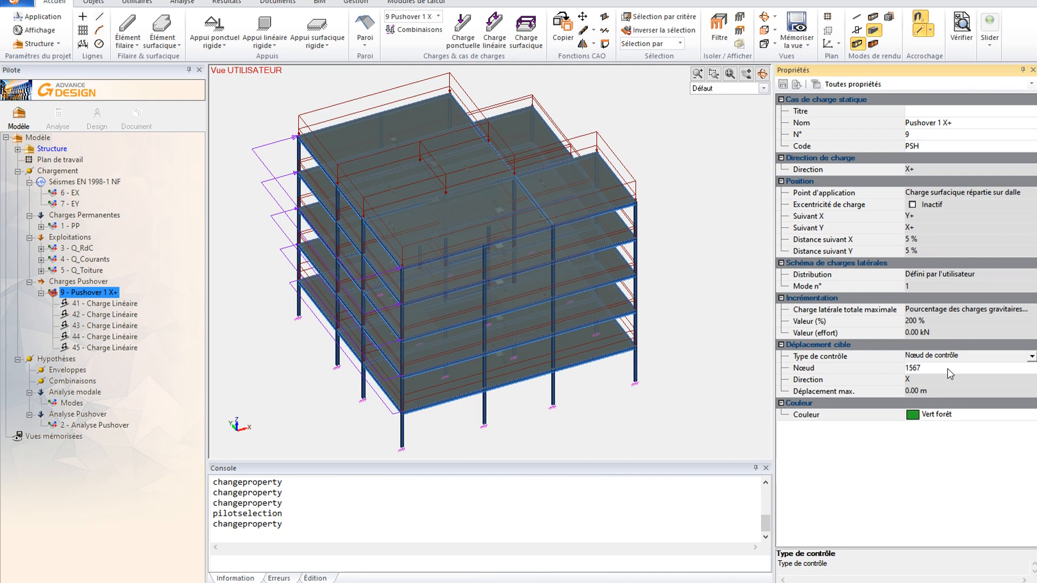
- Inspect linear loads 41 to 44 of the Pushover 1 X+ case one by one, comparing their FX values
click(111, 305)
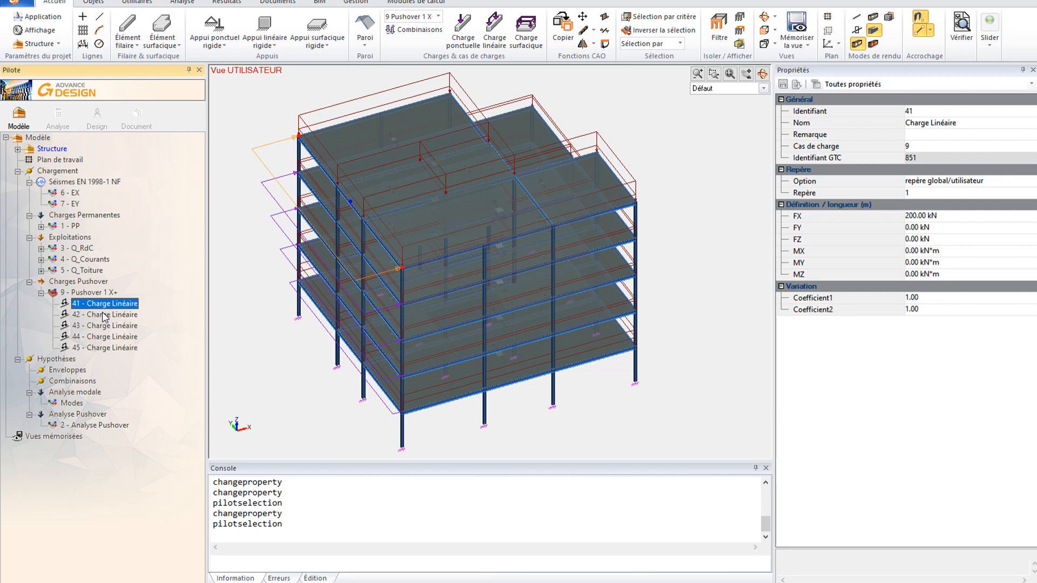
click(103, 314)
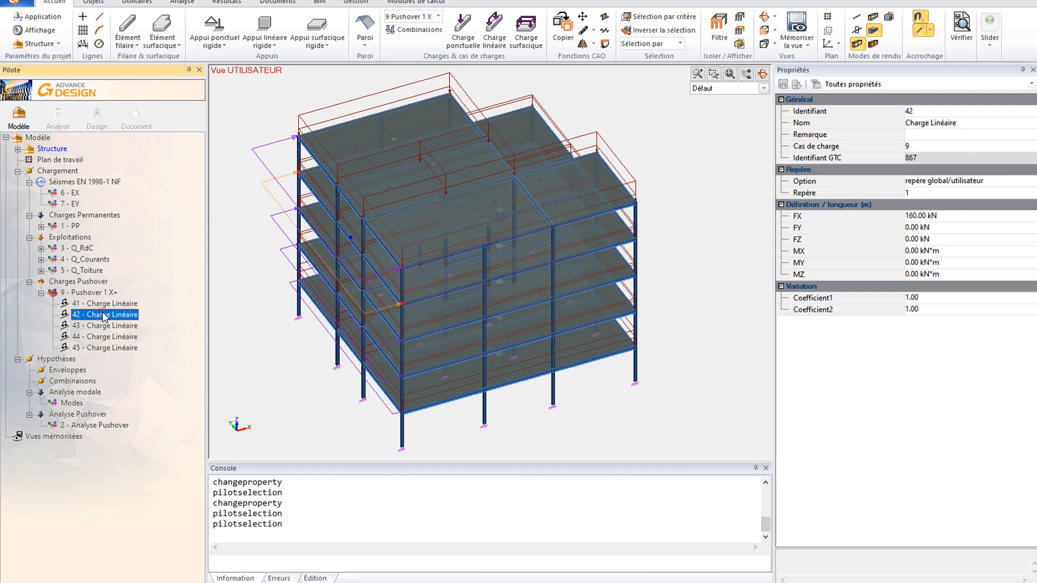
key(Up)
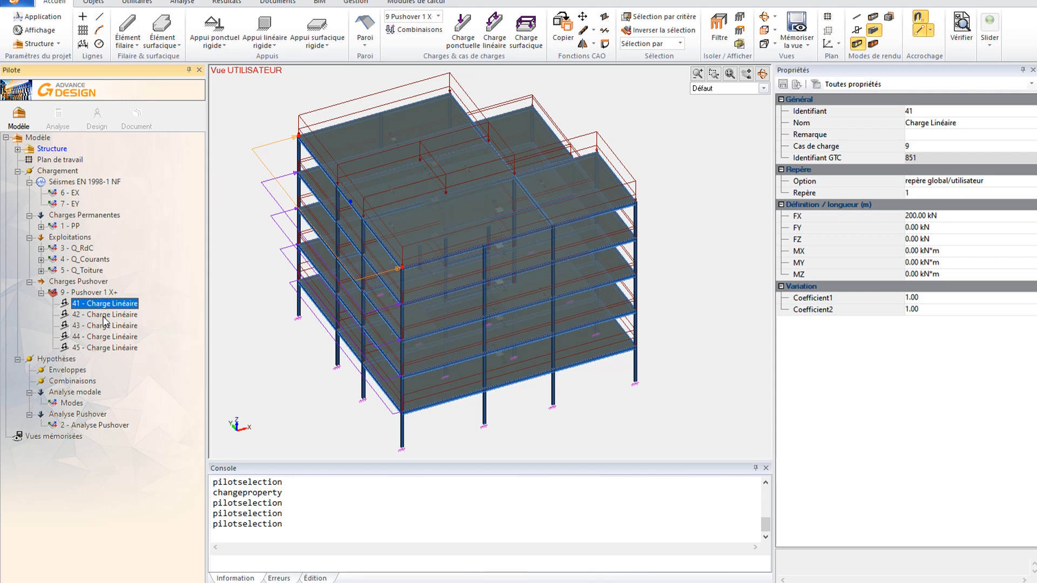
click(104, 316)
click(106, 326)
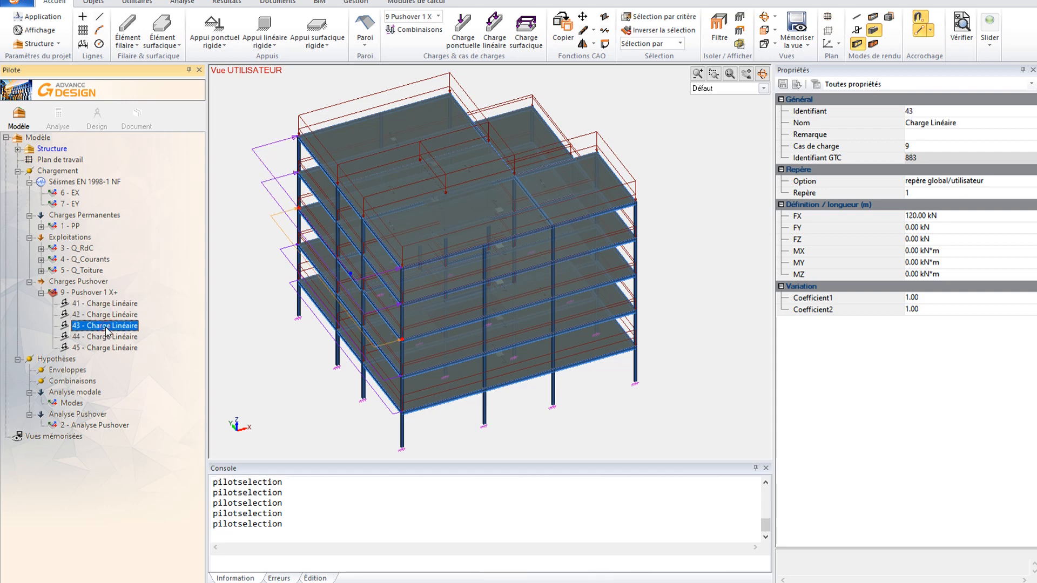
click(108, 337)
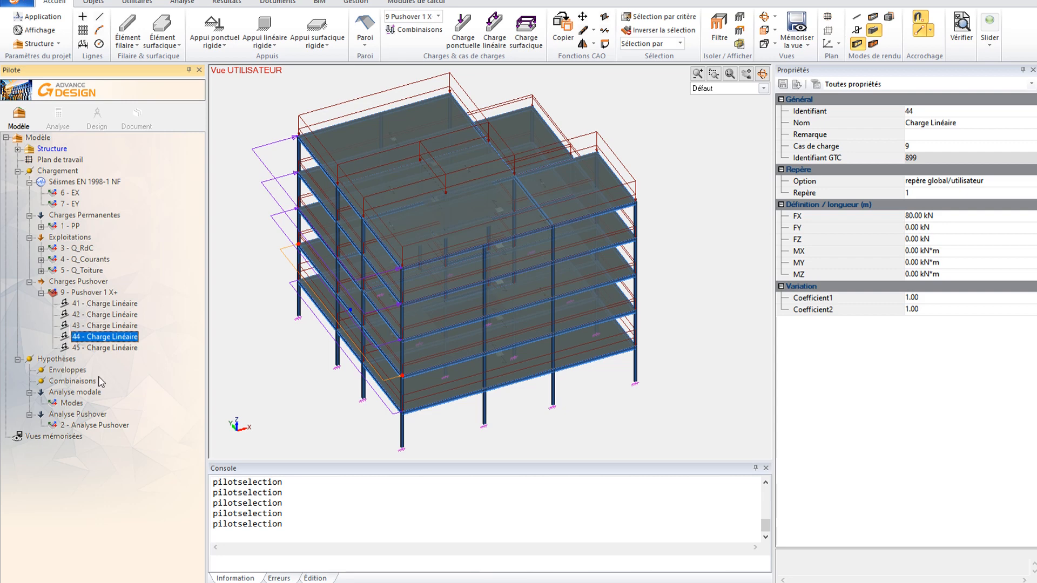
- Review the load step, stiffness update and convergence options of the Analyse Pushover case
click(81, 415)
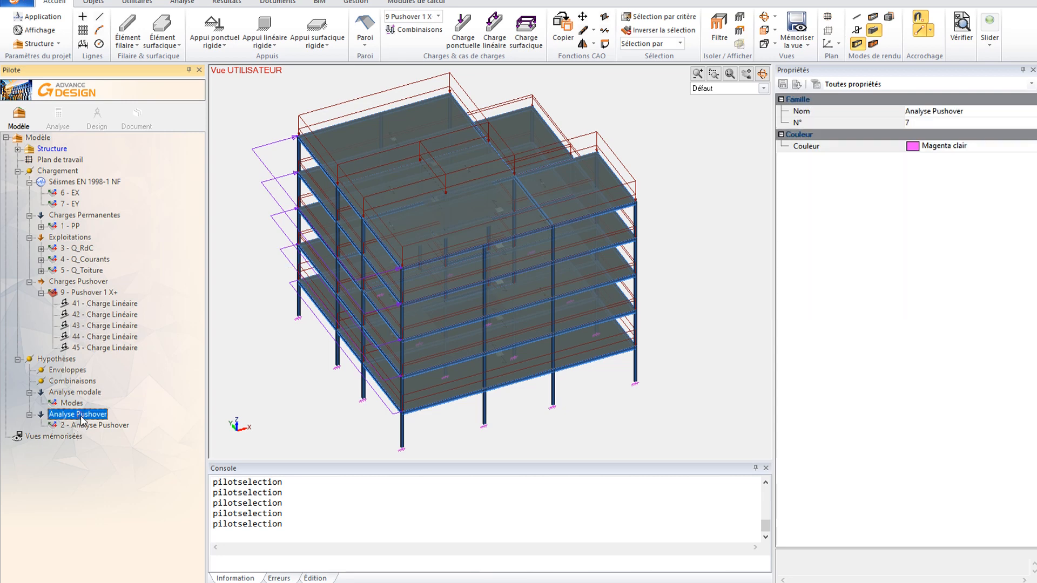
click(85, 427)
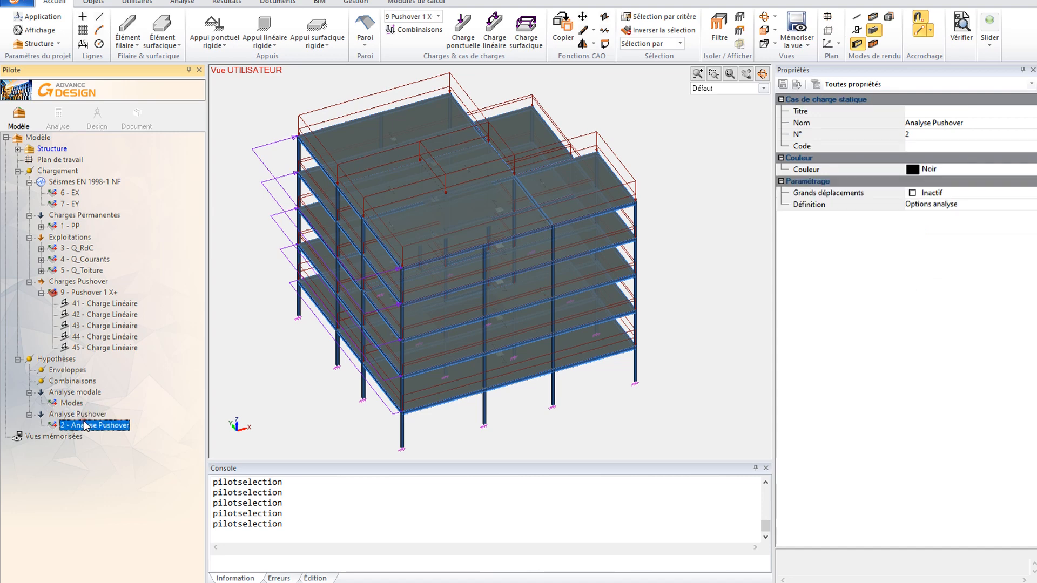
click(918, 204)
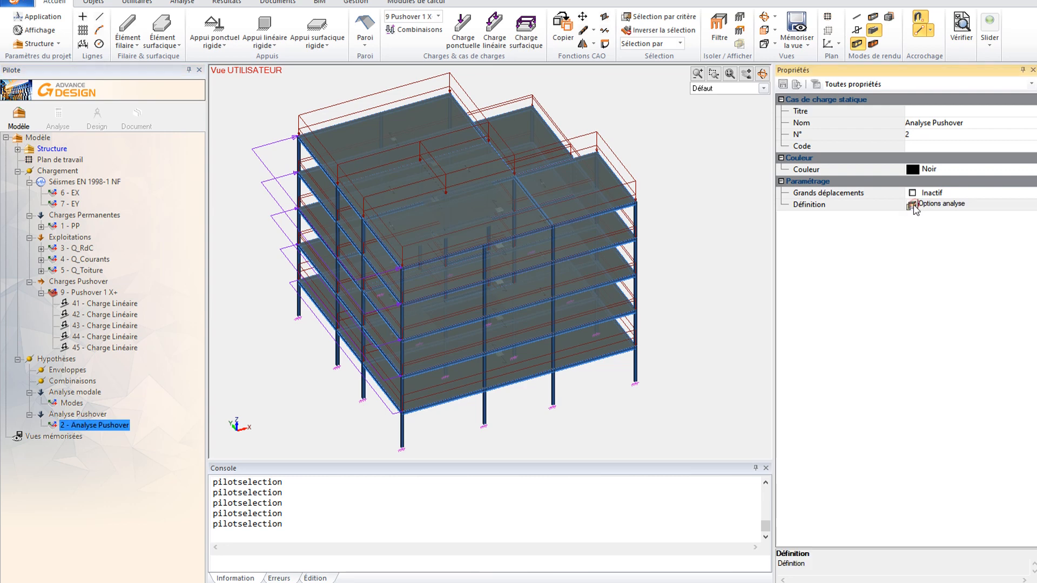
click(912, 205)
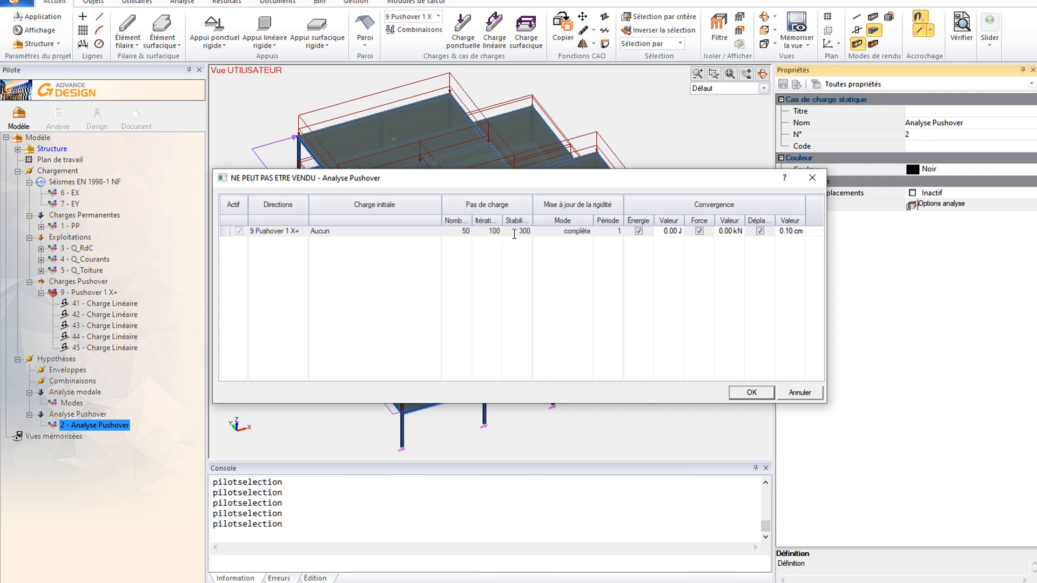
click(751, 391)
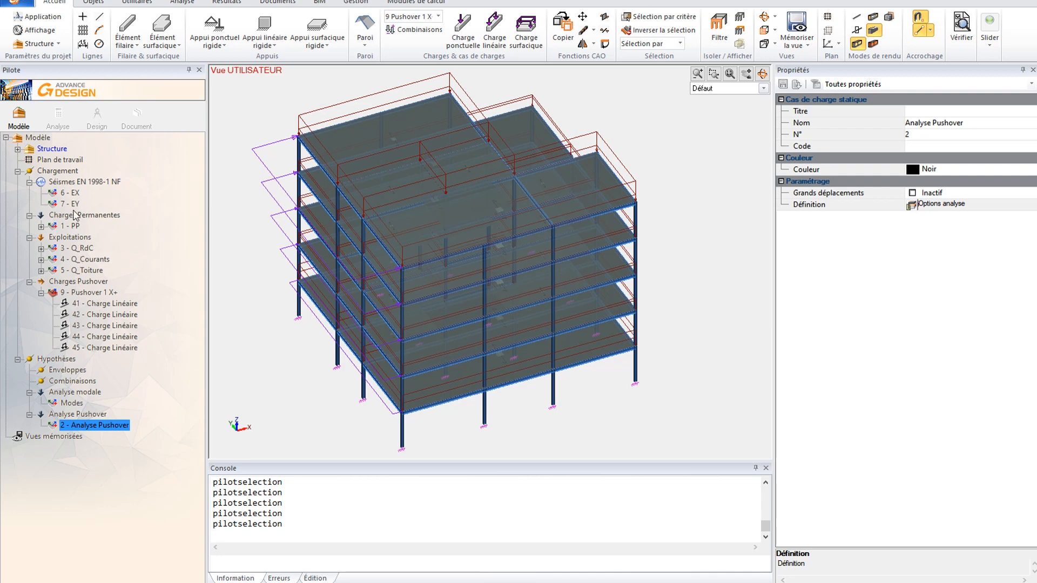
- Review the properties of the Séismes EN 1998-1 NF family and of the Modes modal analysis case
click(75, 184)
click(75, 183)
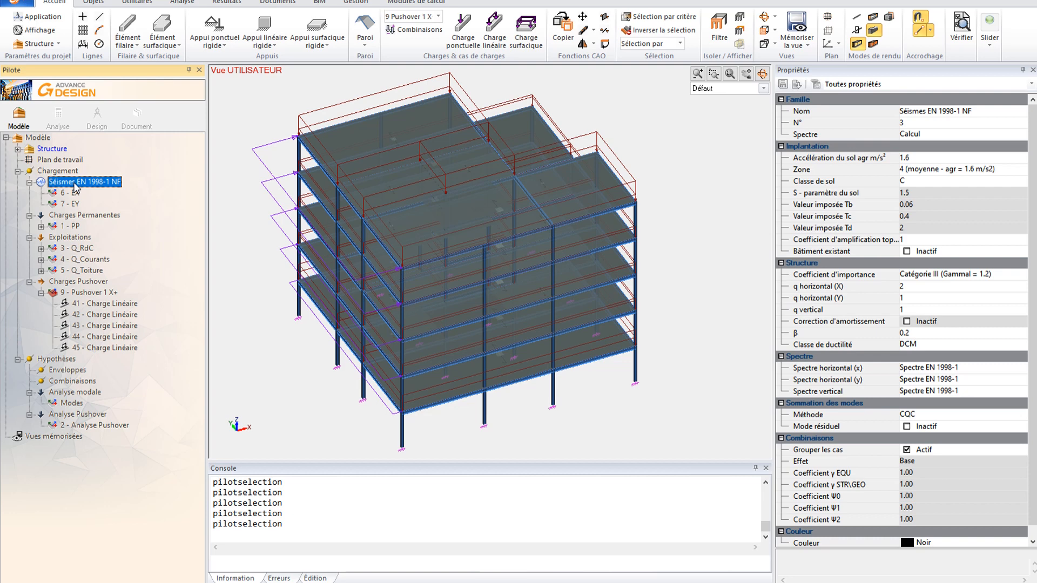
click(71, 403)
- Try out a new calculation sequence with Calcul Pushover and the design calculation options, and cancel it
click(58, 114)
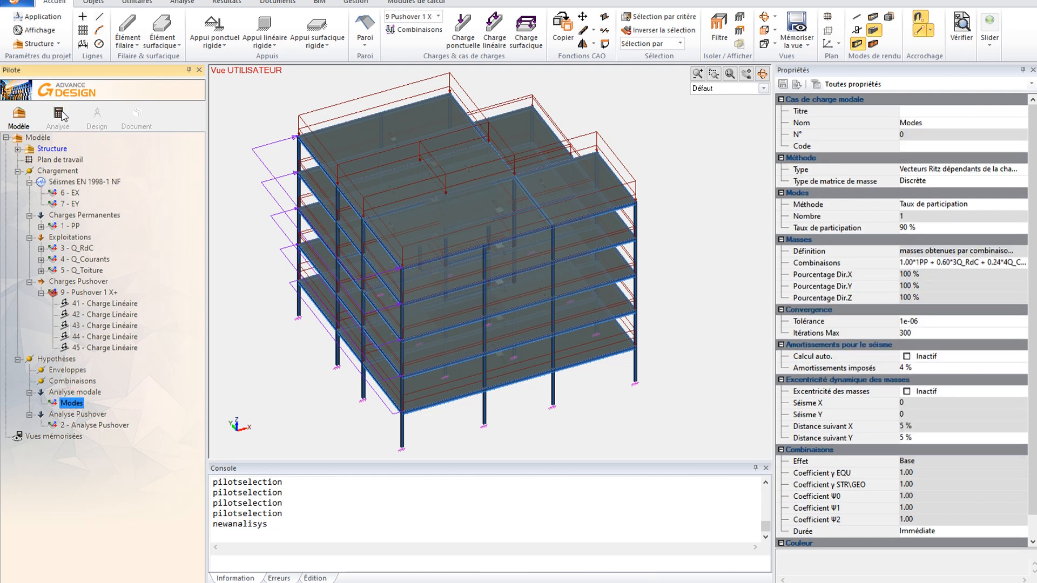
click(479, 248)
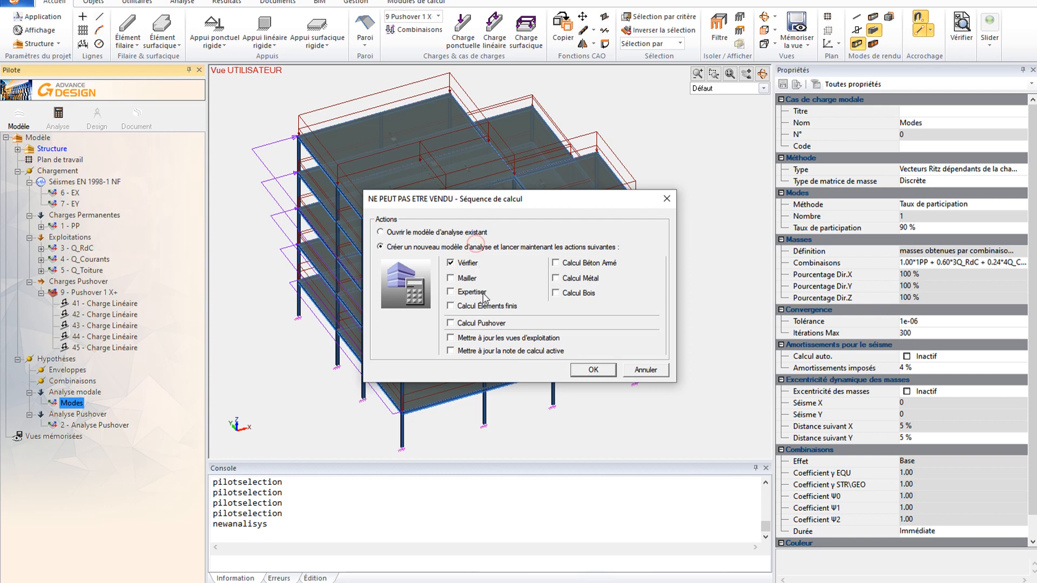
click(471, 324)
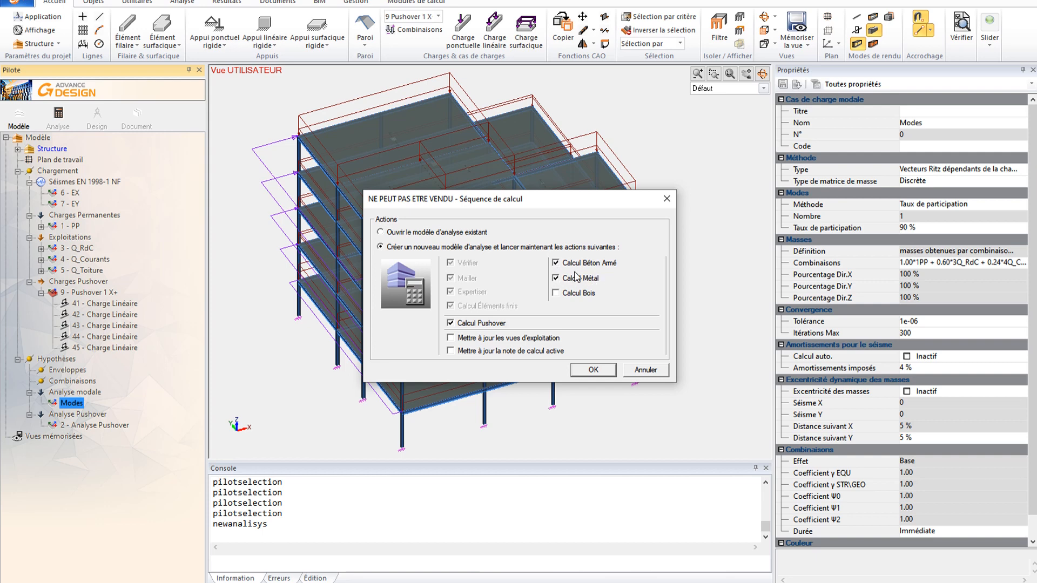
click(556, 278)
click(645, 370)
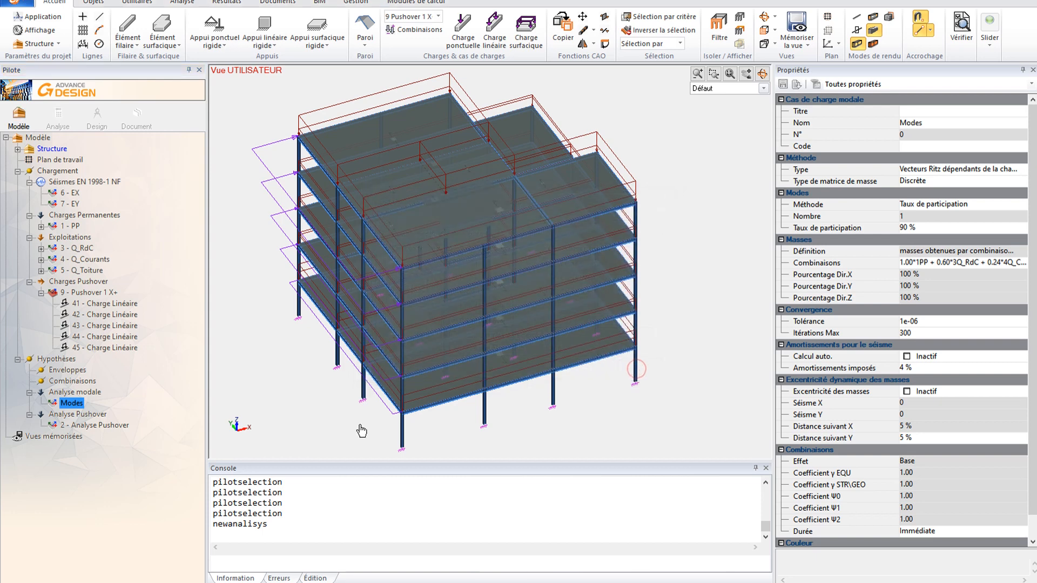
- Examine the properties of the front ground-floor HEA200 corner column down to its Expert Métal settings, and deselect it
scroll(836, 419, down, 15)
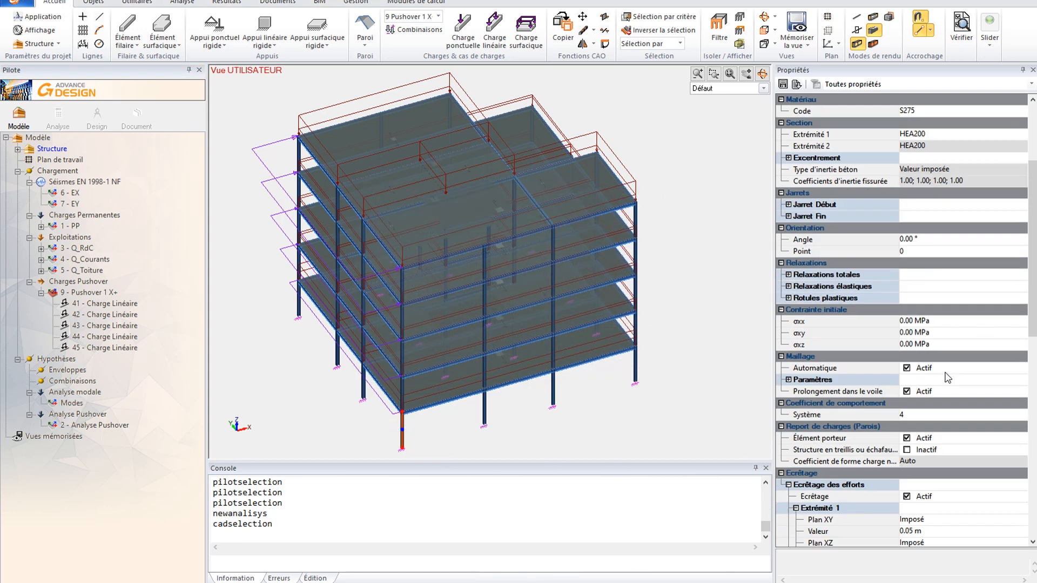
scroll(950, 372, down, 3)
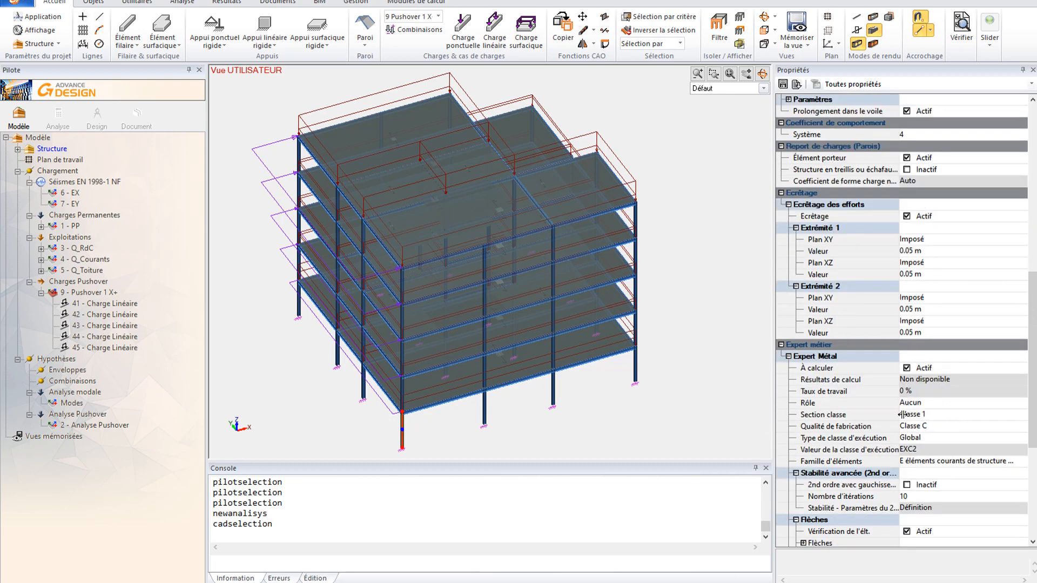
middle_drag(553, 360, 553, 369)
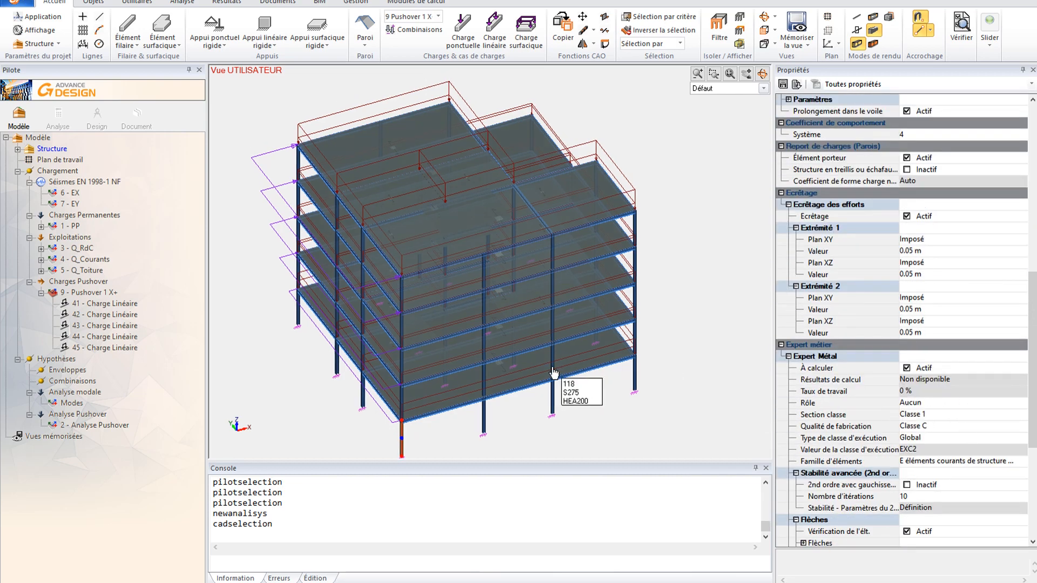
key(Escape)
scroll(410, 421, up, 5)
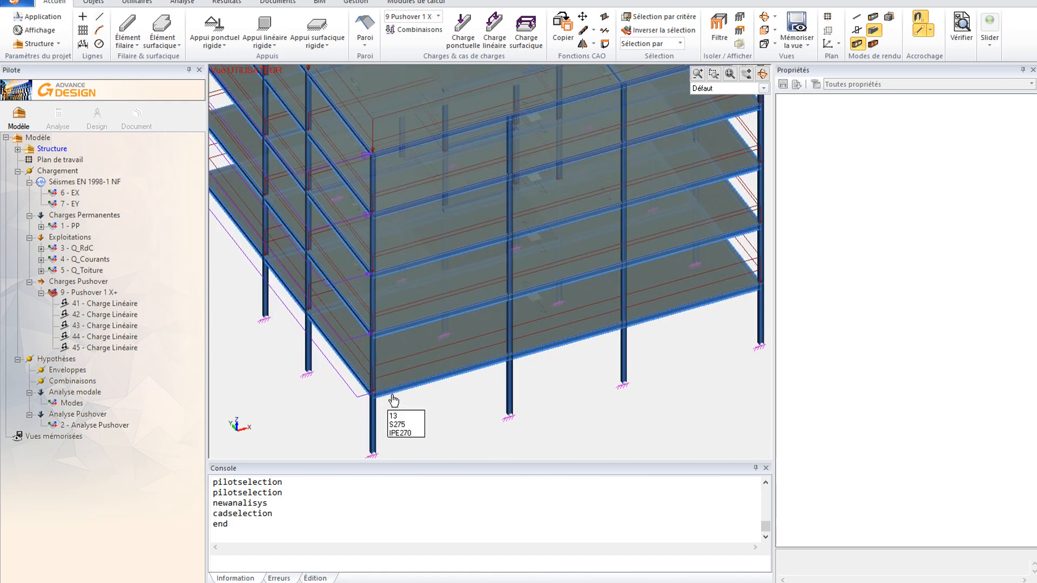
- Select the front ground-floor IPE270 beam with the corner column below and examine their Rotules plastiques settings at Extrémité 1 and 2
click(386, 395)
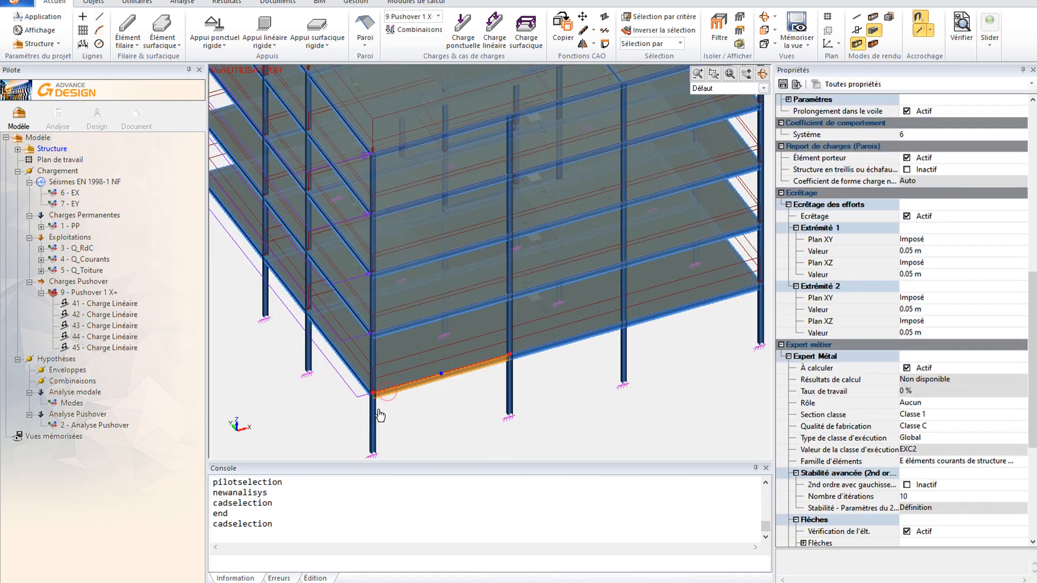
ctrl+click(373, 422)
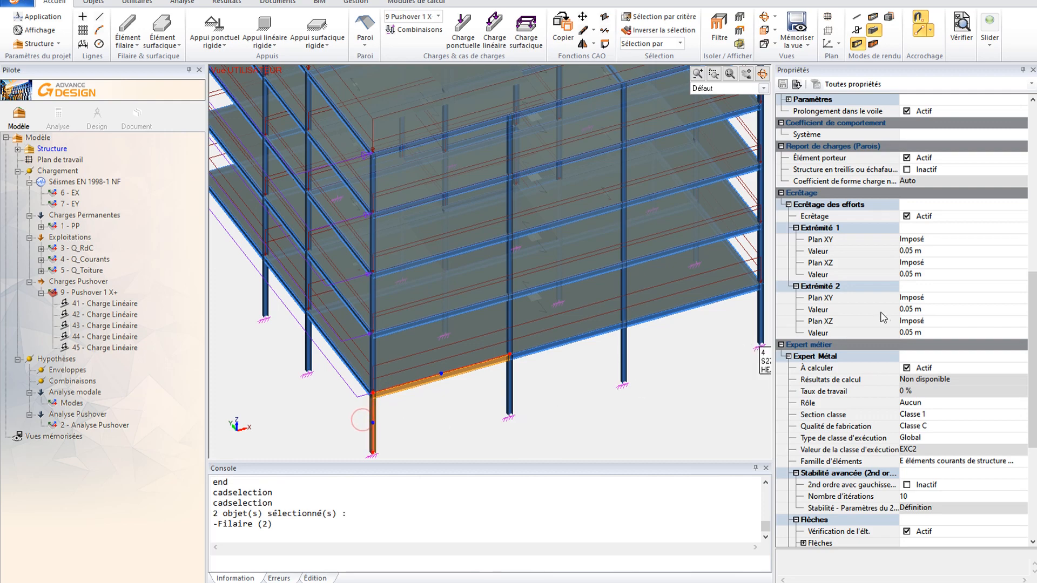
scroll(928, 362, up, 1)
scroll(899, 205, up, 2)
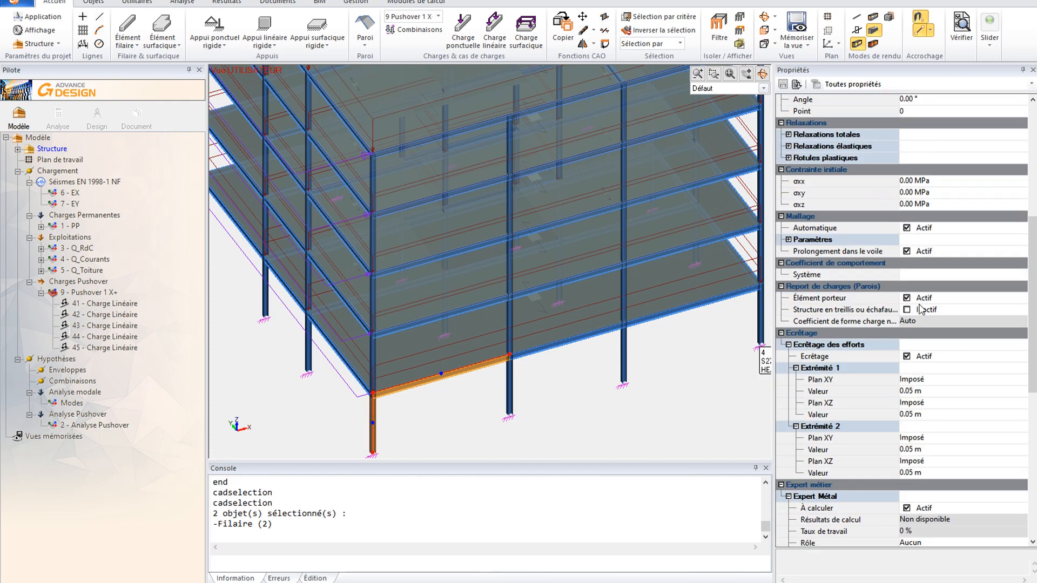
click(789, 158)
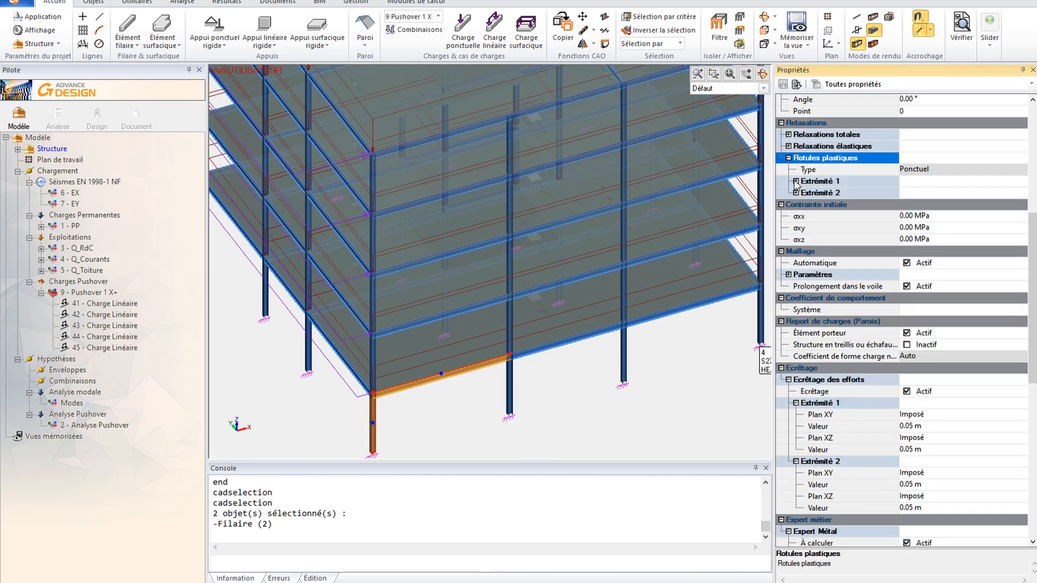
click(796, 181)
click(796, 251)
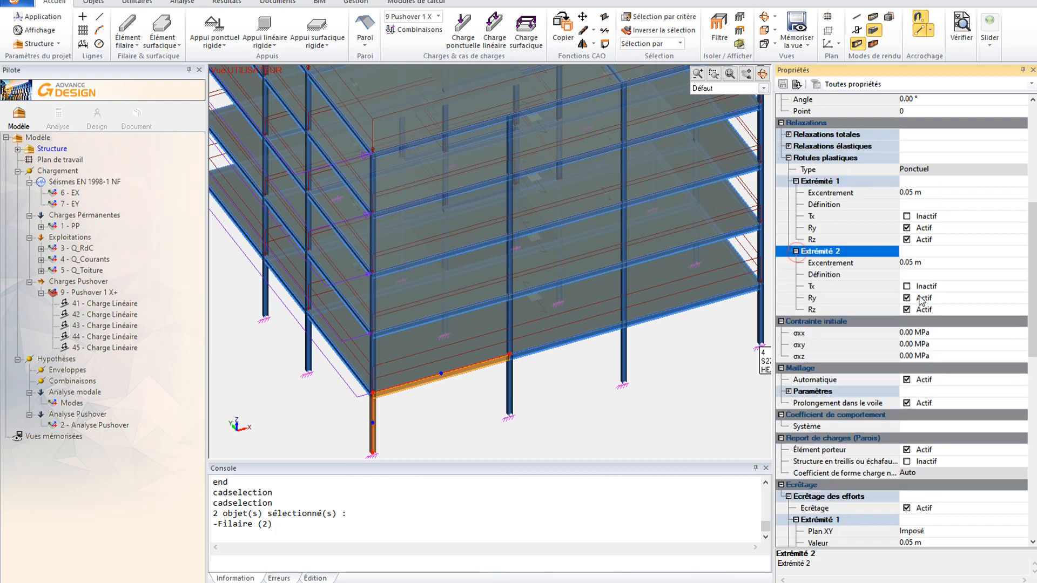
- Reselect the corner column alongside the beam and open the plastic hinge definition at Extrémité 1
click(378, 413)
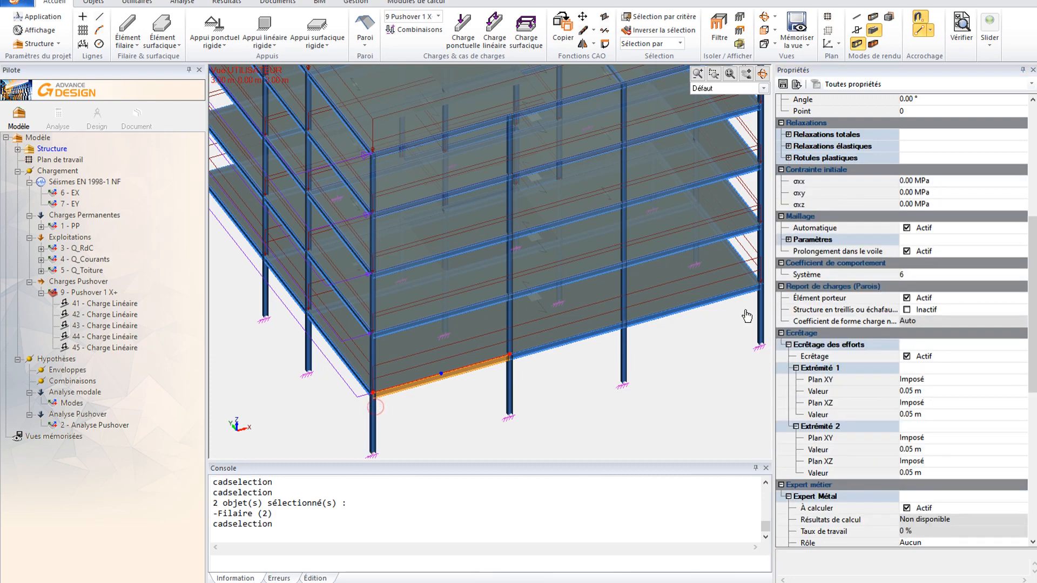
click(373, 413)
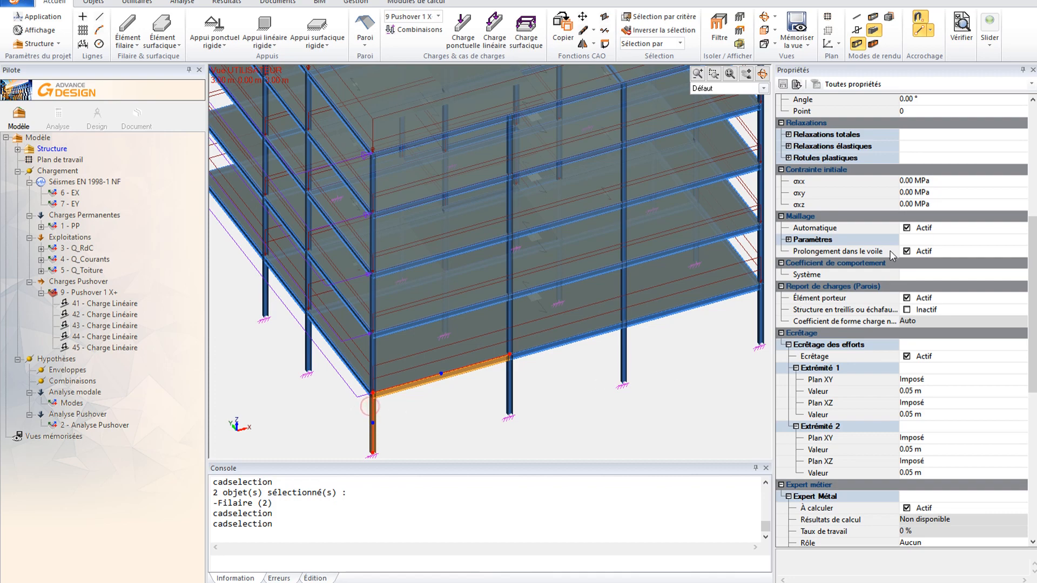
scroll(899, 167, up, 2)
click(789, 227)
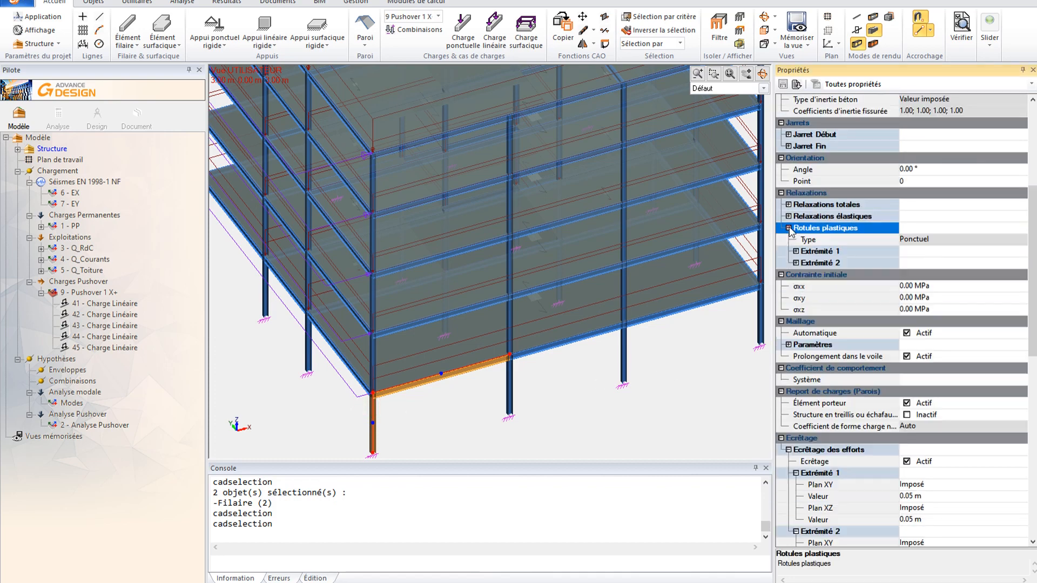
click(796, 251)
click(917, 274)
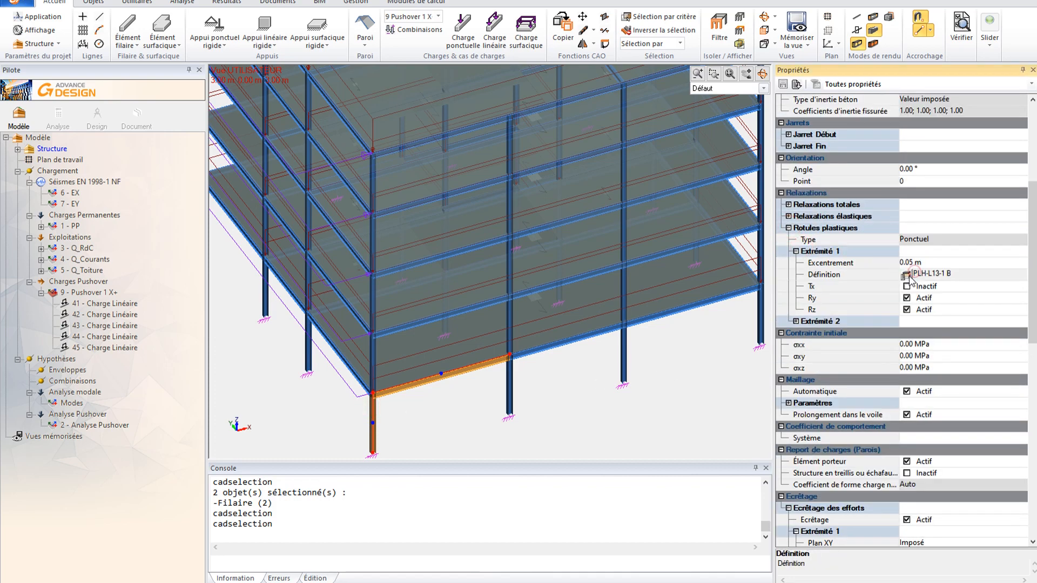
click(905, 275)
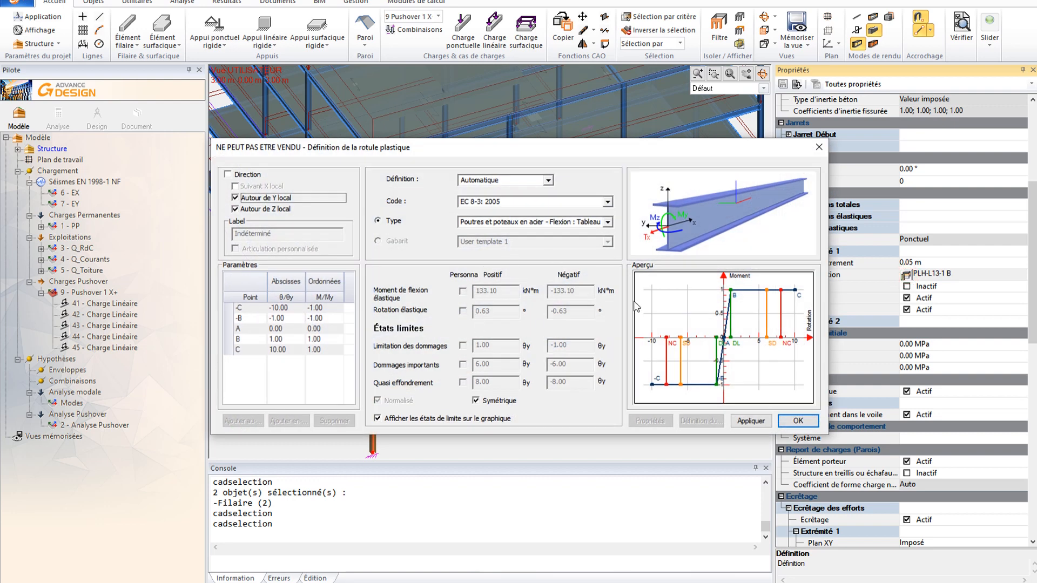
- Review the plastic hinge's Code, Type and Définition options and its moment-rotation preview, close the definition and deselect the elements
click(517, 202)
click(608, 202)
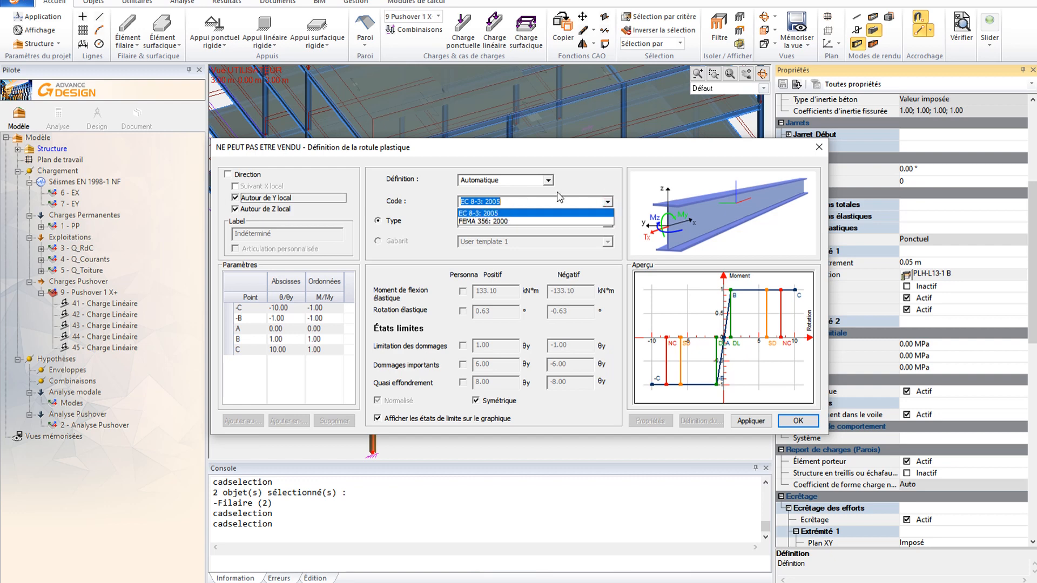
click(584, 186)
click(540, 223)
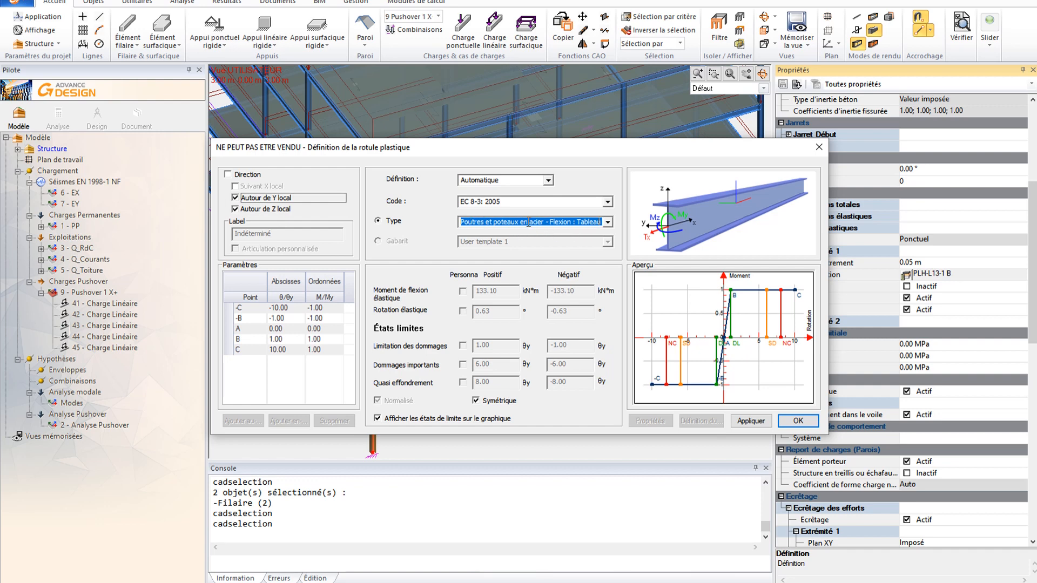
double_click(734, 335)
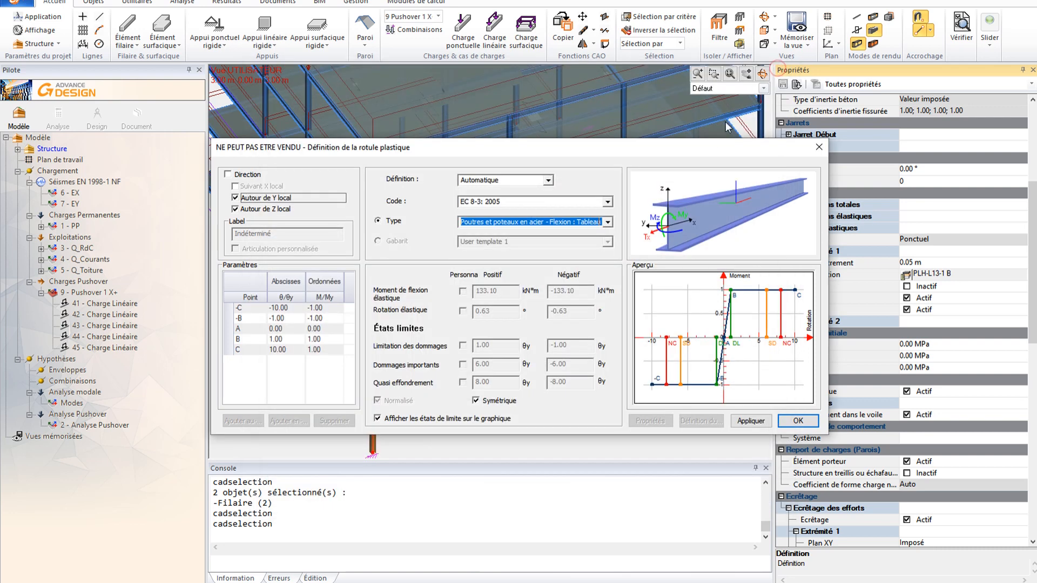
click(775, 71)
click(511, 182)
click(516, 182)
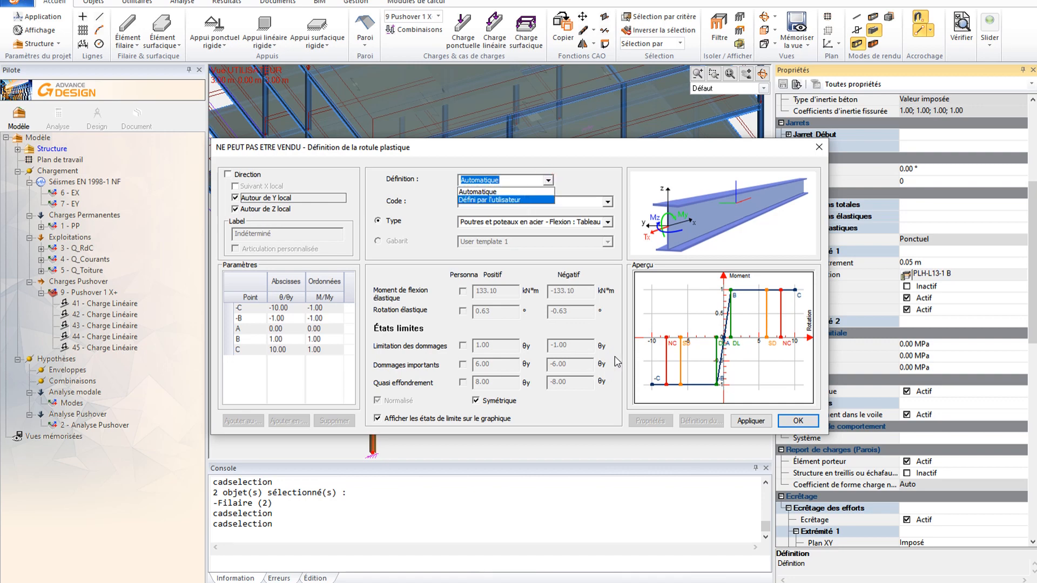
click(617, 362)
click(797, 420)
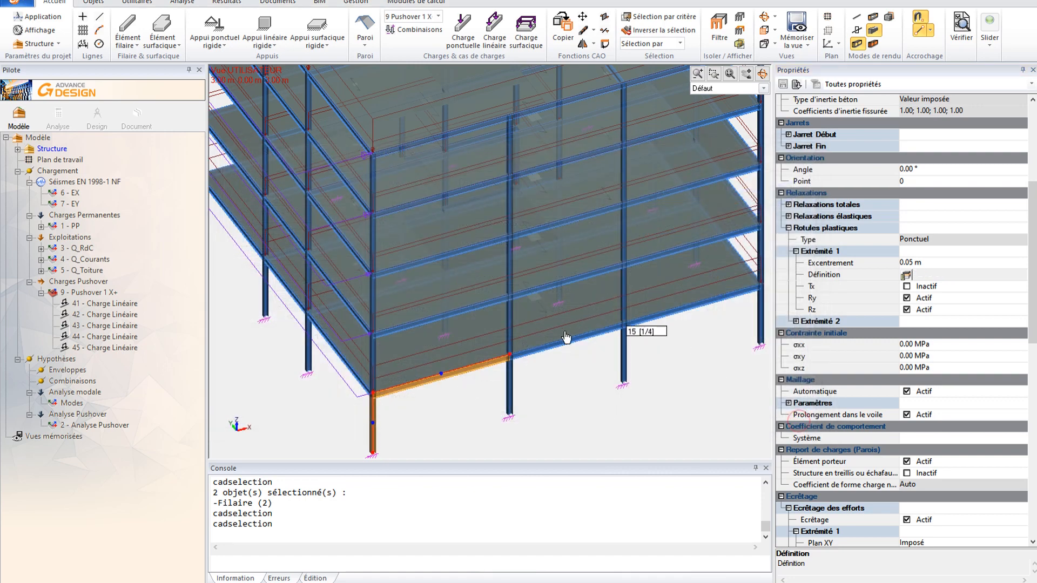
key(Escape)
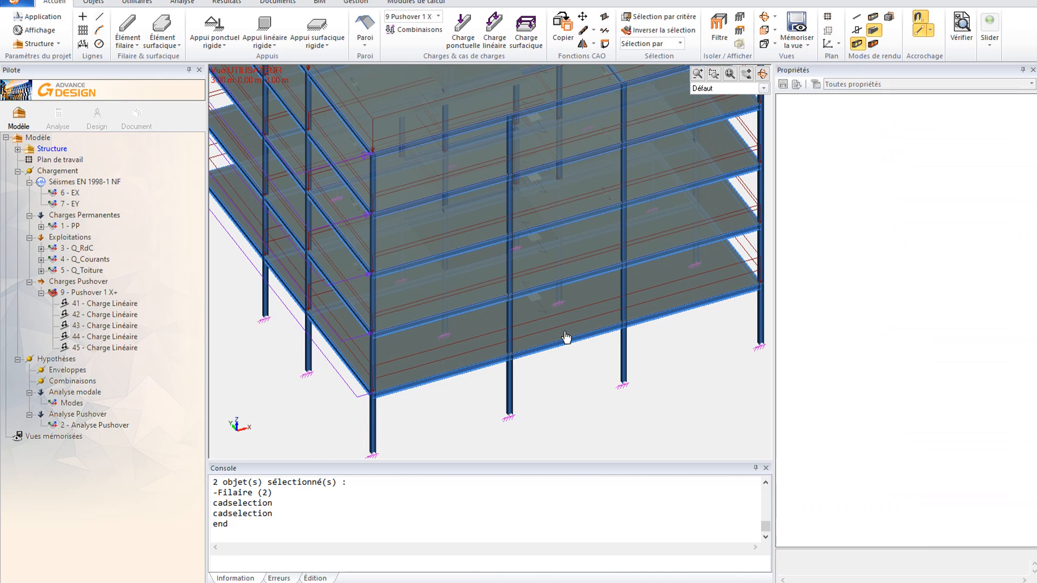
- Try enabling Calcul Pushover in a new calculation sequence, and cancel the sequence
click(58, 114)
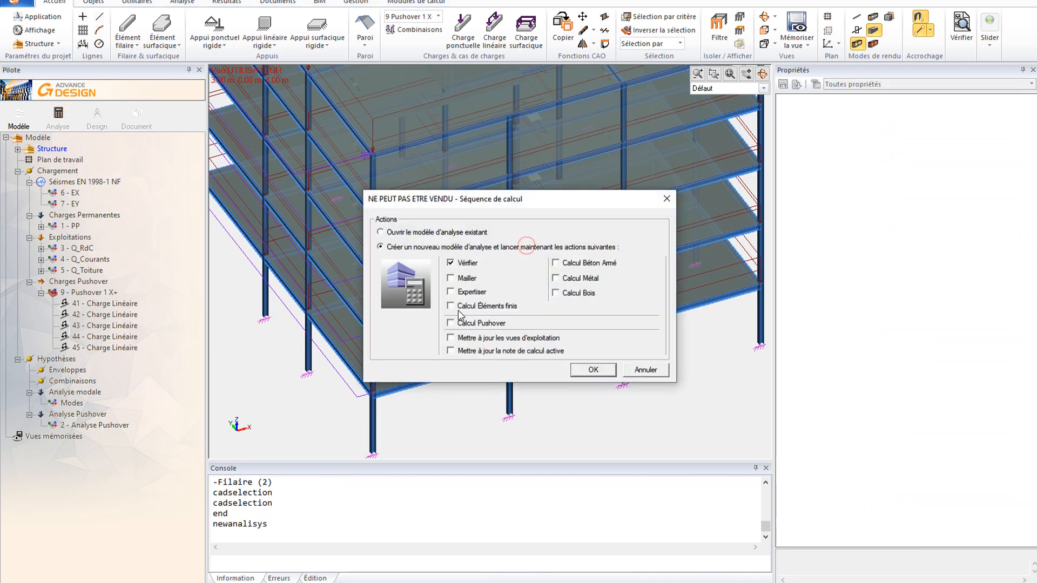
click(450, 323)
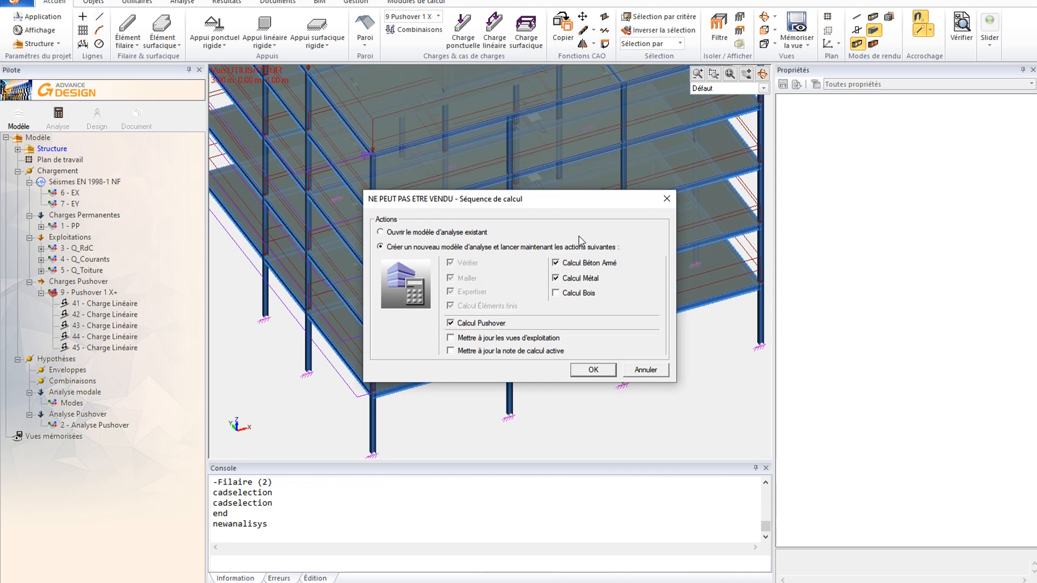
click(644, 370)
- Switch to the scenario 2.fto model and set the result type to Déplacements
mouse_move(348, 582)
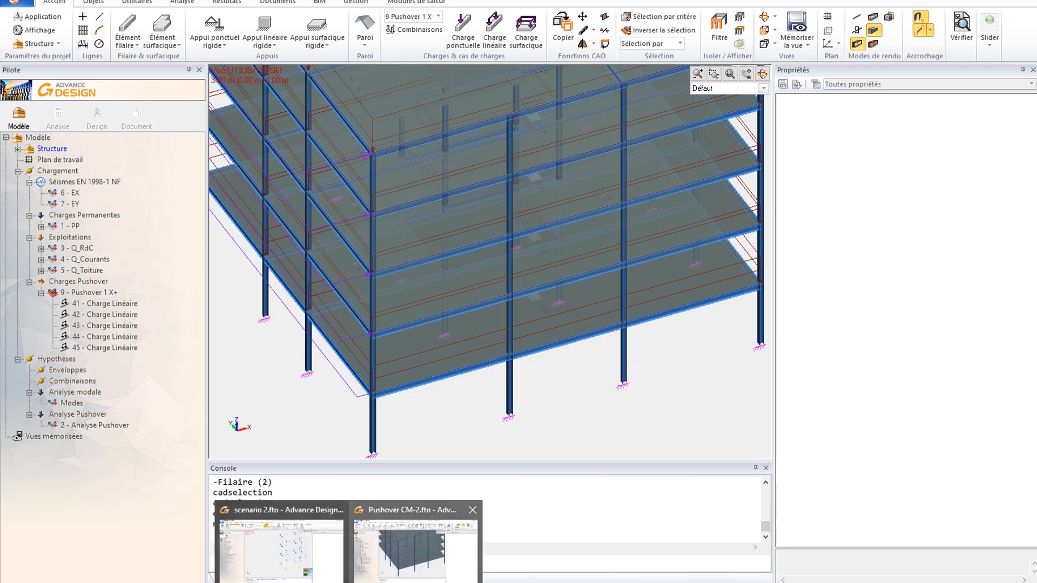
click(305, 550)
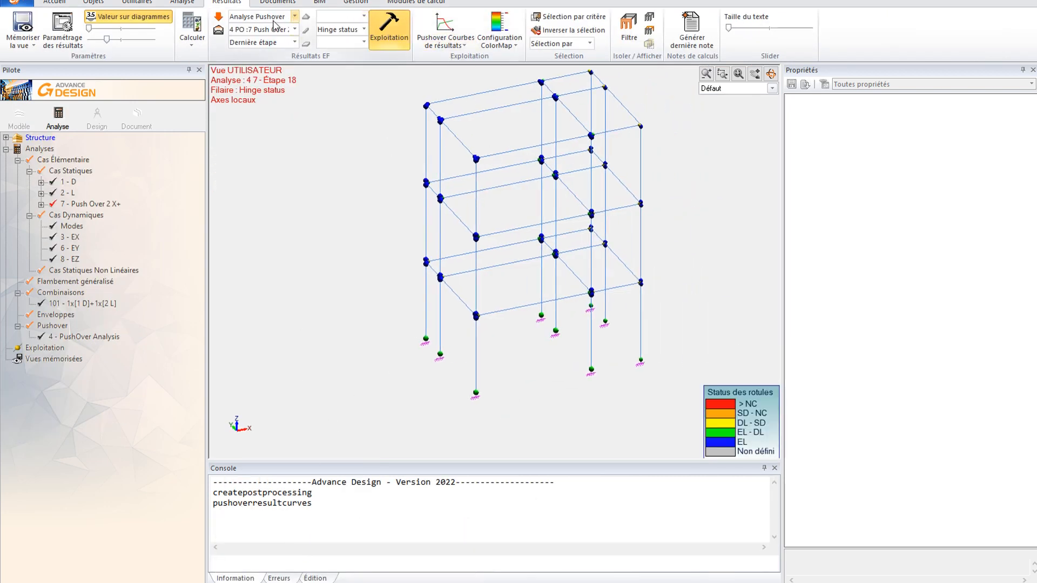
click(286, 21)
click(290, 30)
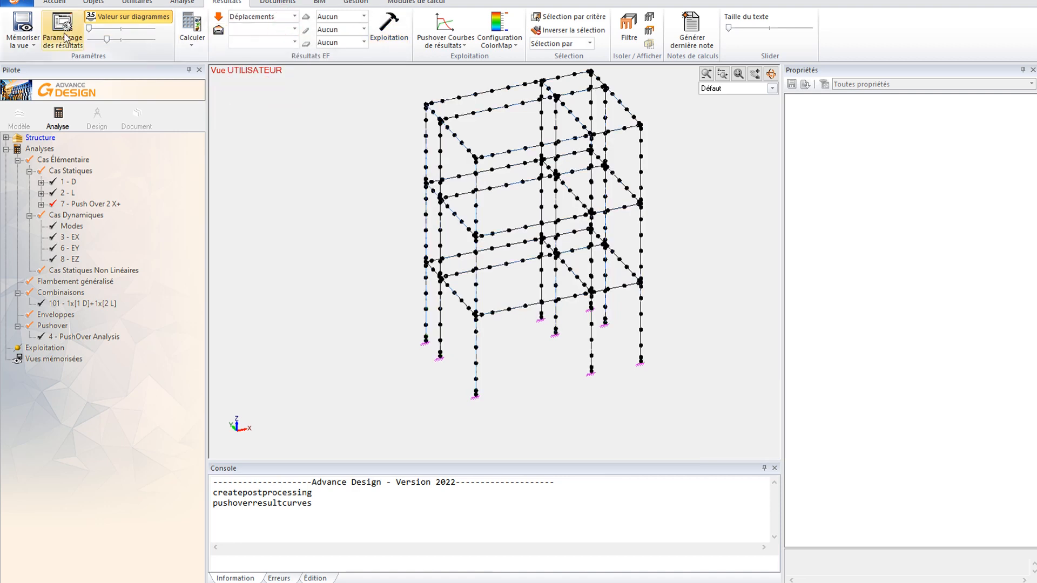
- Configure the displacement results to include all analyses and combinations, with the envelope turned off
click(218, 32)
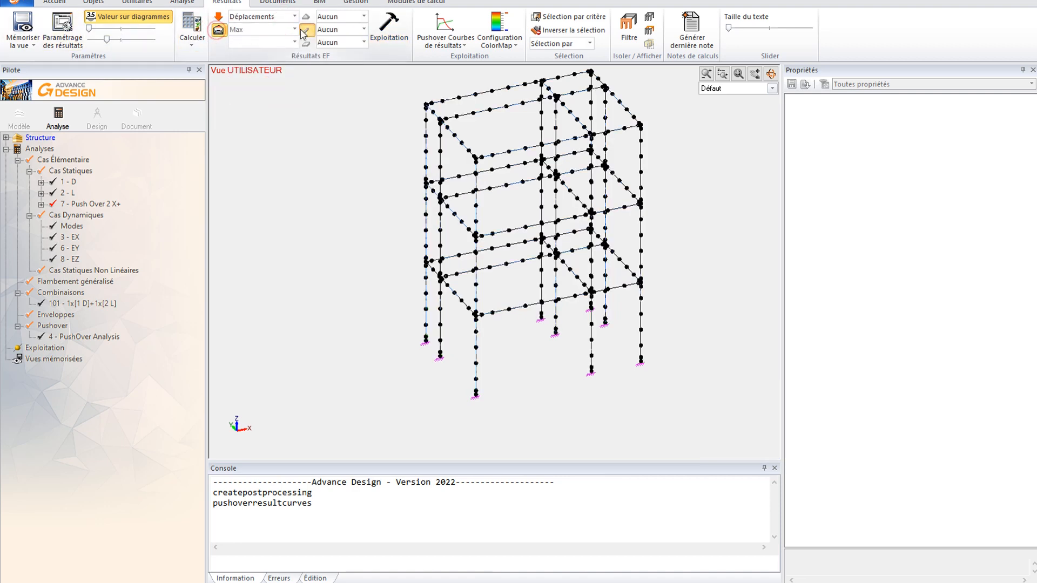
click(686, 140)
click(295, 31)
click(69, 37)
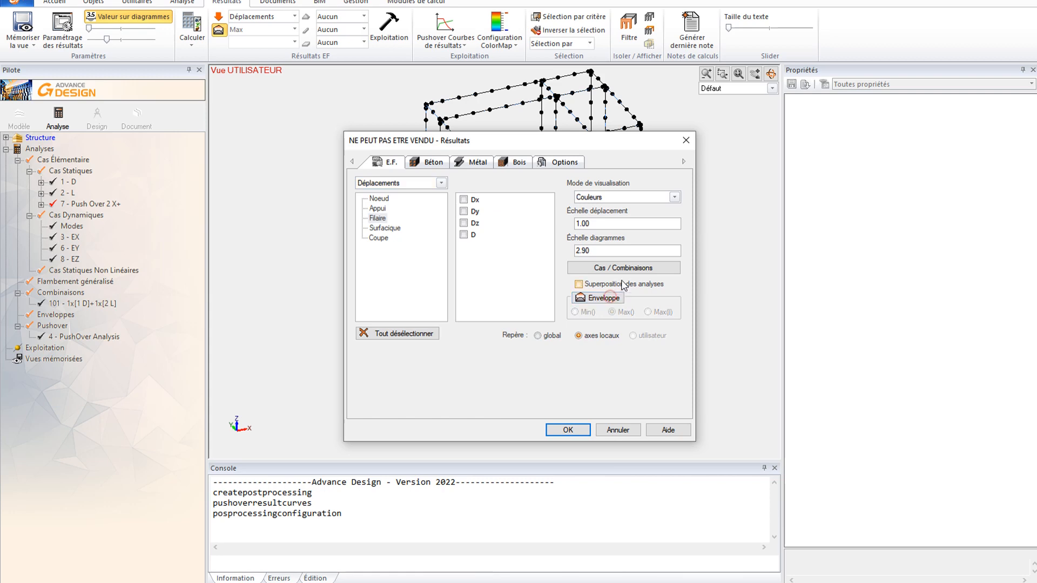
click(615, 268)
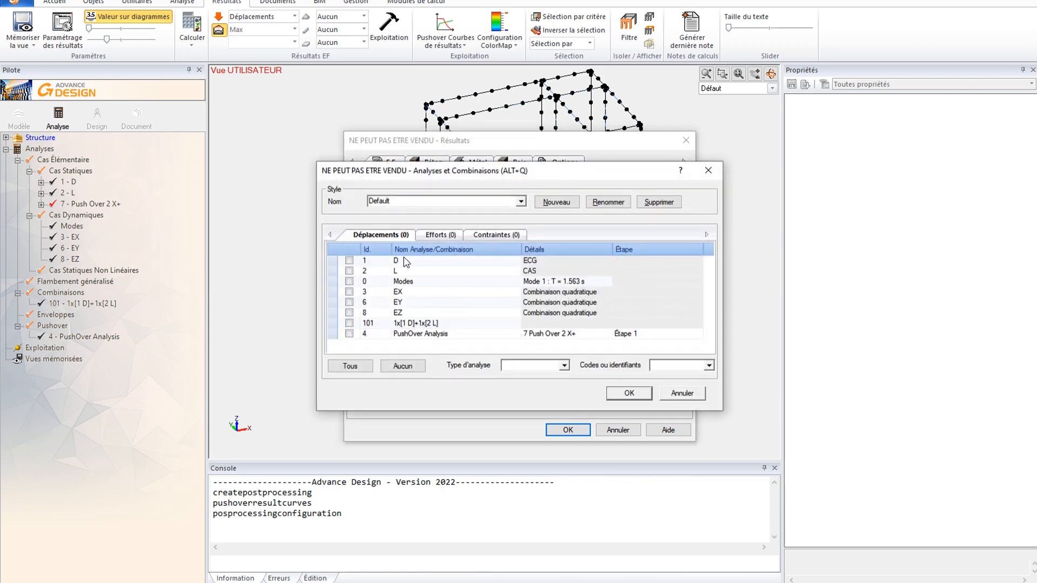
click(362, 366)
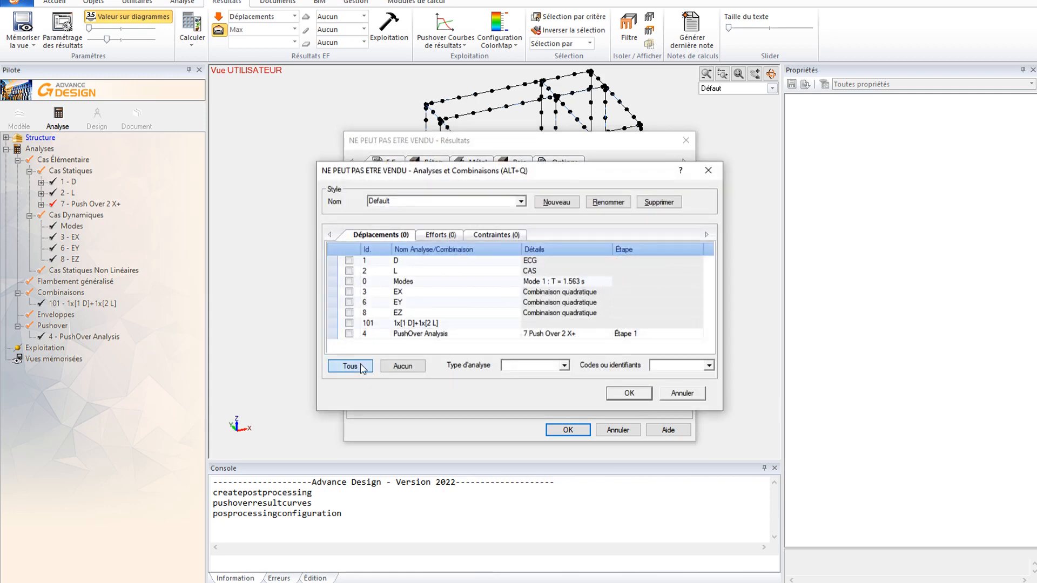
click(629, 393)
click(568, 430)
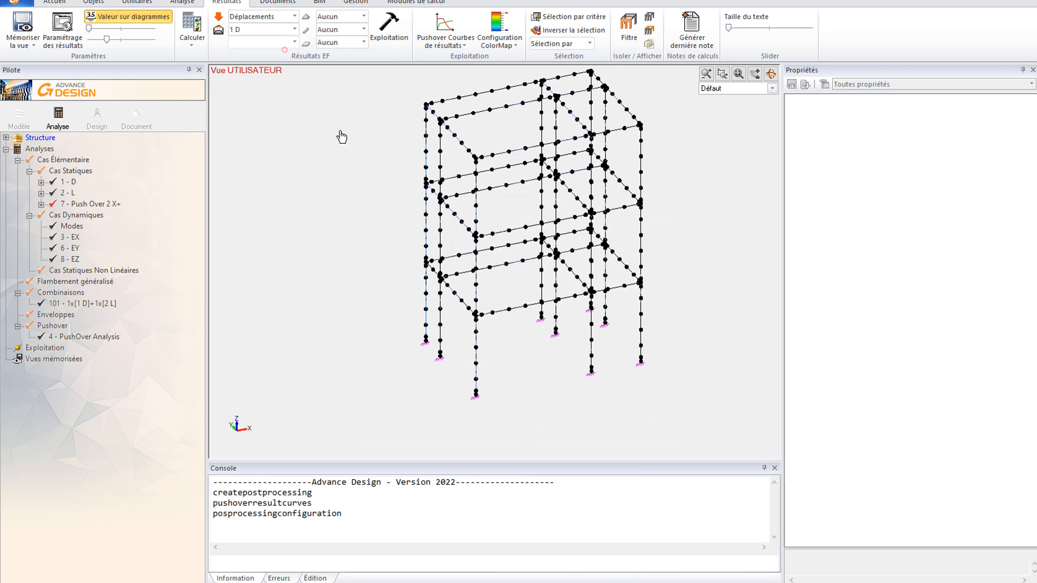
- Display the total displacement D of the linear elements for 4 PO :7 Push Over 2 X+ at Étape 1
click(294, 29)
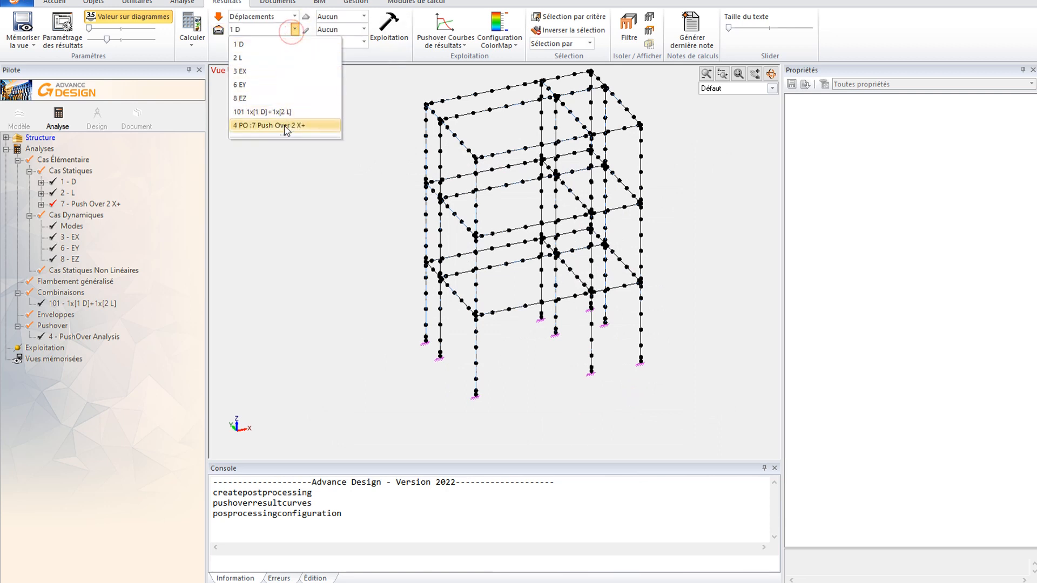
click(287, 127)
click(294, 42)
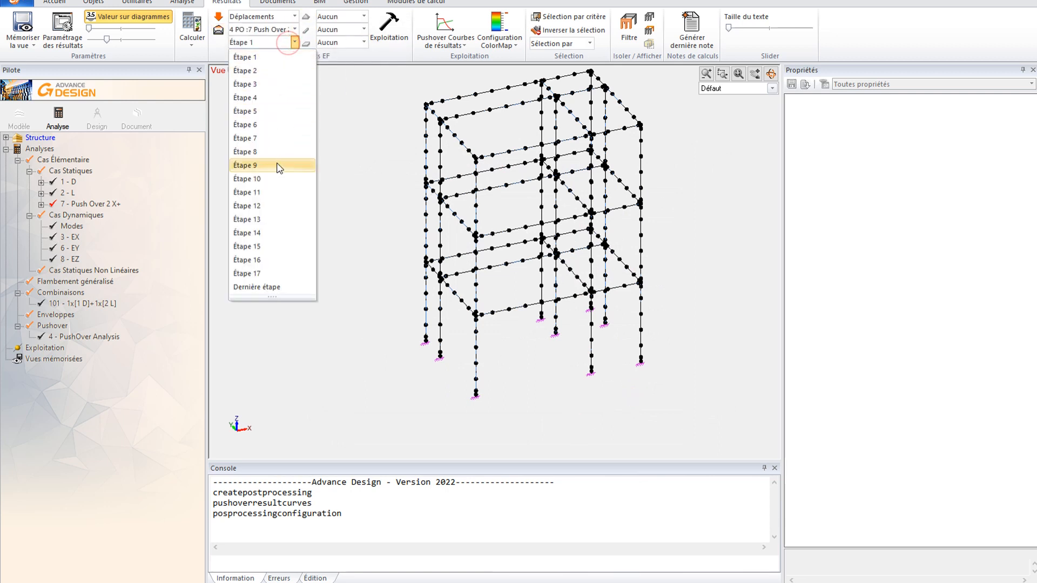
click(364, 29)
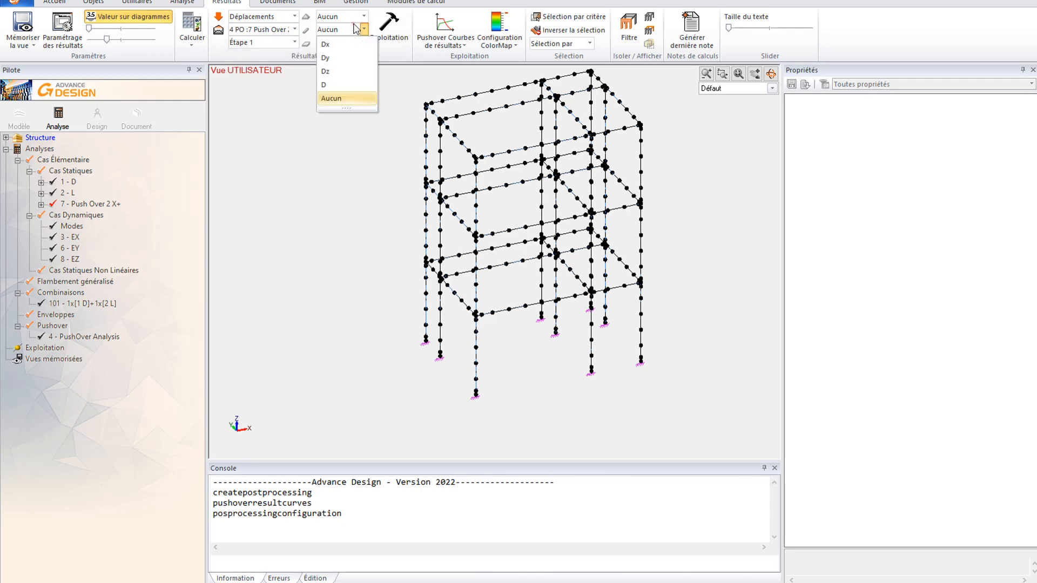
click(345, 85)
click(389, 30)
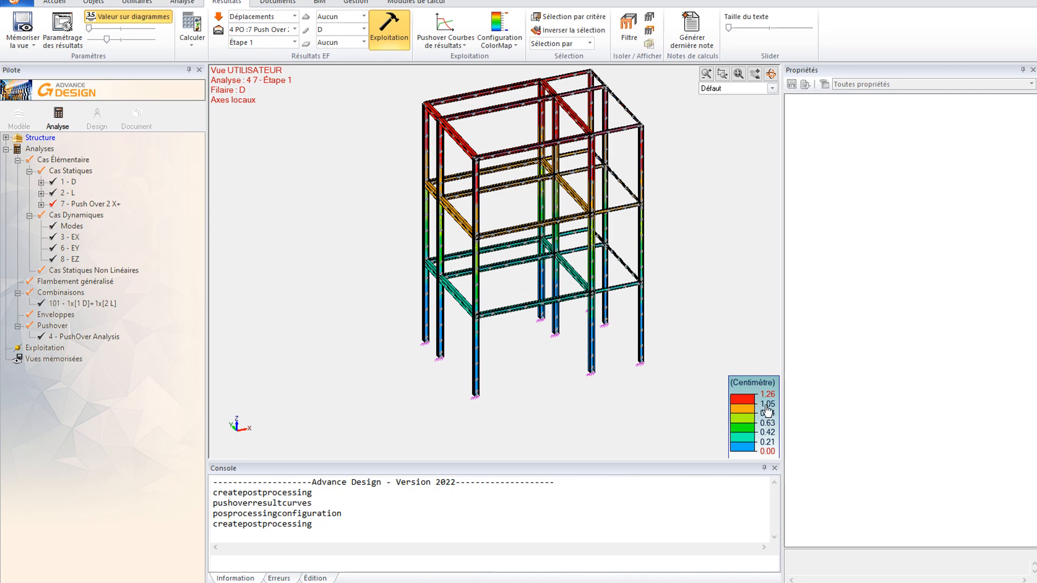
- Display the linear elements' displacement D at Étape 2 and at Étape 17 of the Pushover analysis
click(270, 42)
click(270, 69)
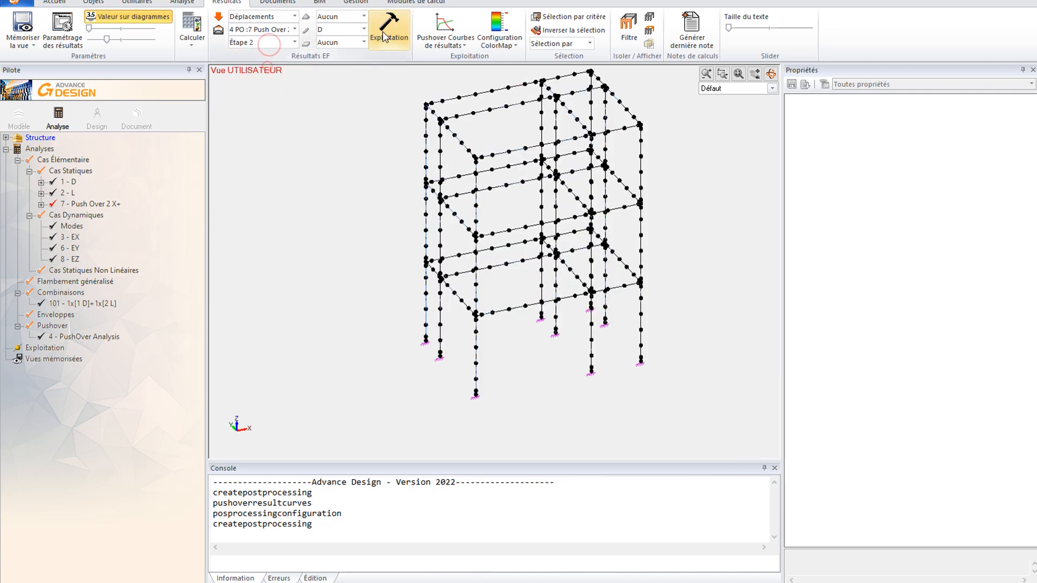
click(384, 37)
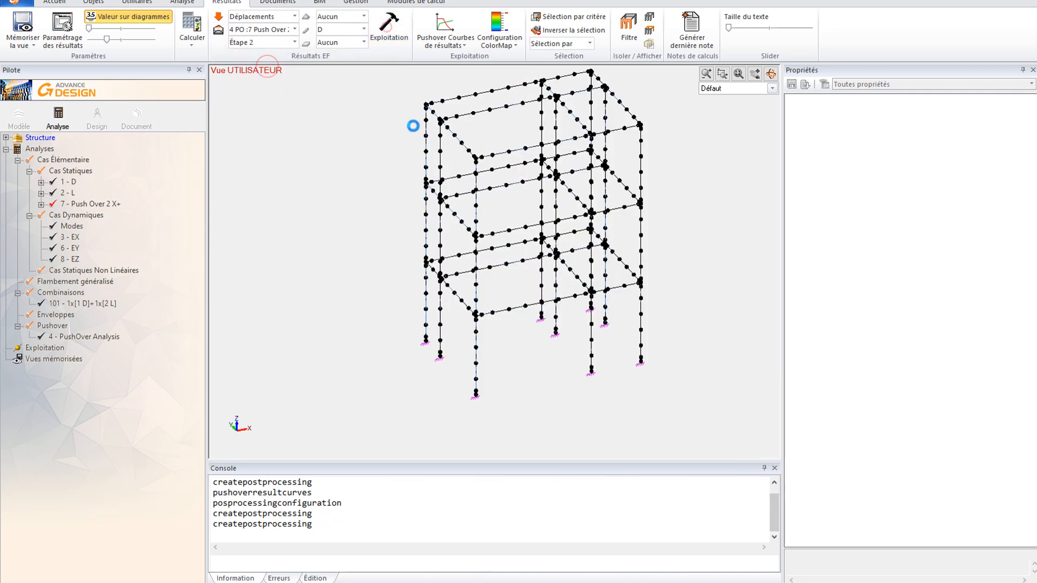
click(273, 43)
click(265, 272)
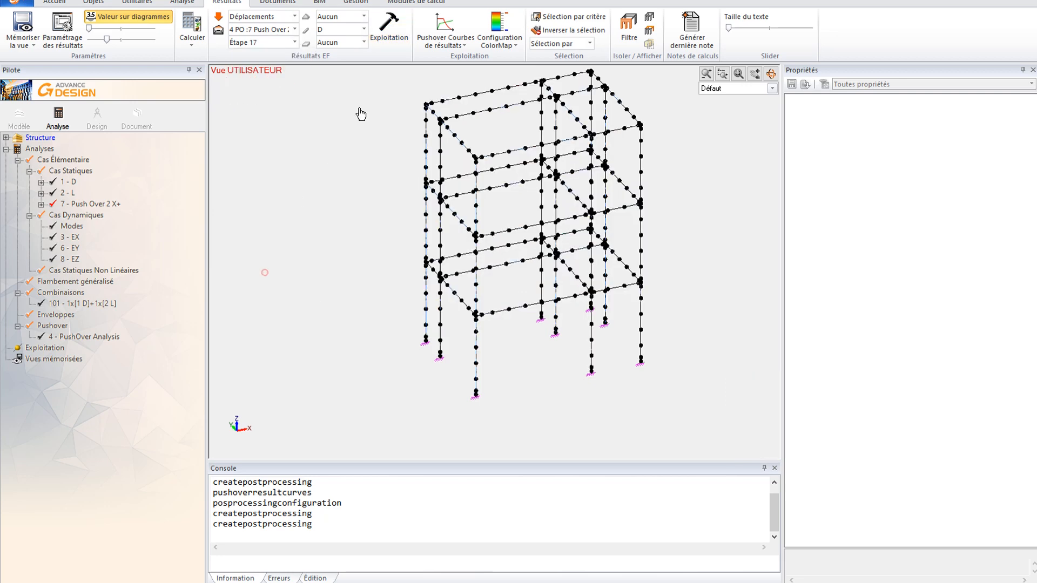
click(392, 32)
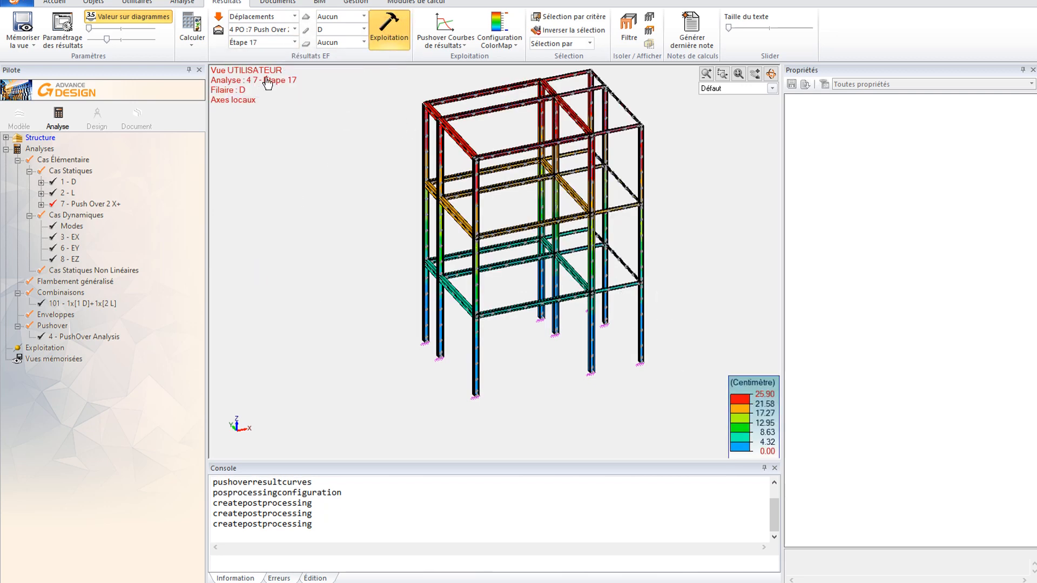
- Display the Analyse Pushover result Hinge status on the linear elements for 4 PO :7 Push Over 2 X+ at Étape 1
click(278, 21)
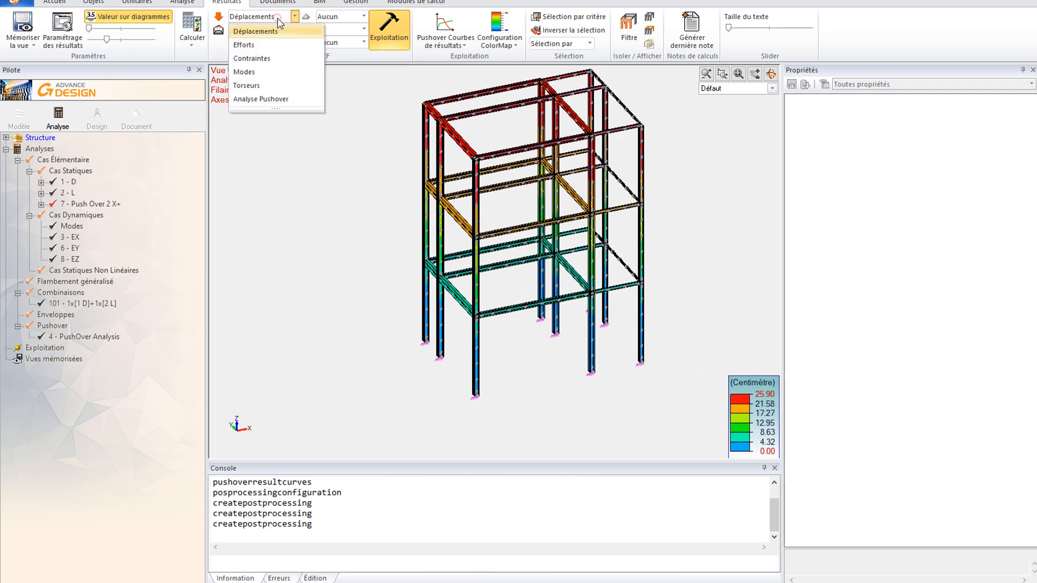
click(280, 100)
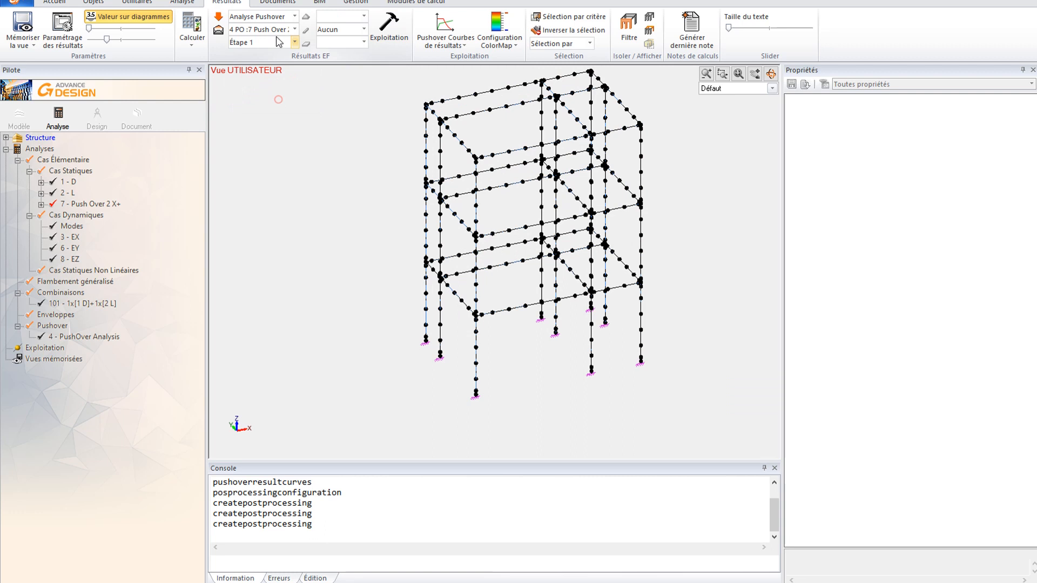
click(326, 30)
click(345, 44)
click(389, 27)
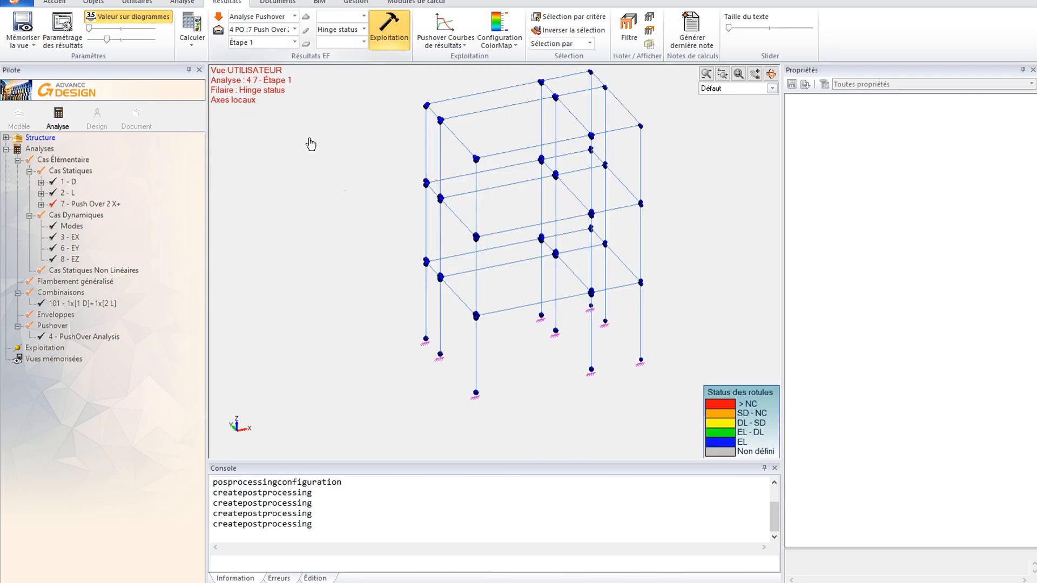
- Examine the plastic hinges at the lower-storey nodes and column bases against the hinge status legend
scroll(494, 324, up, 4)
scroll(495, 356, up, 1)
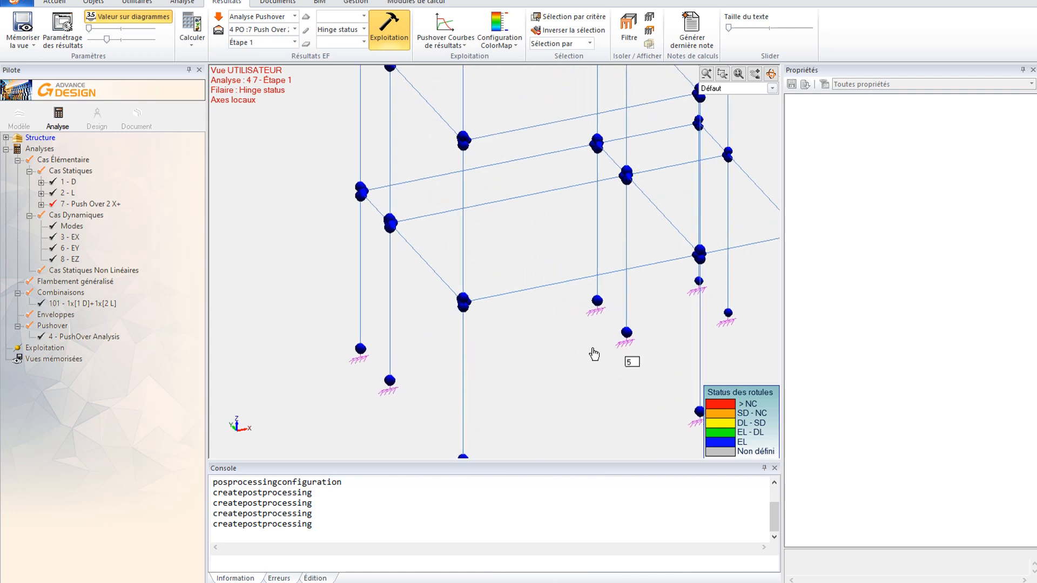
middle_drag(661, 331, 608, 295)
scroll(729, 241, up, 5)
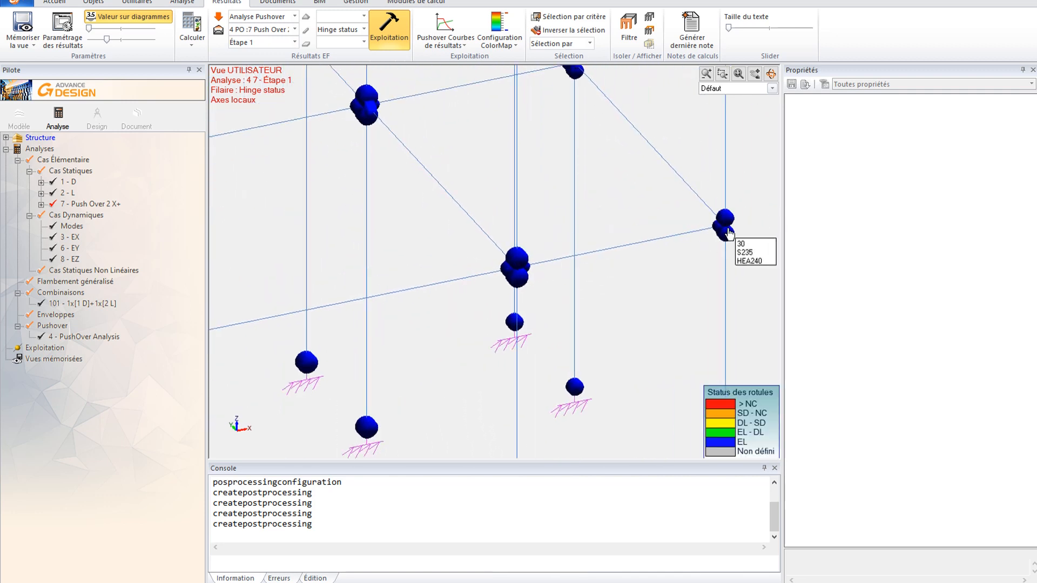
scroll(691, 267, down, 3)
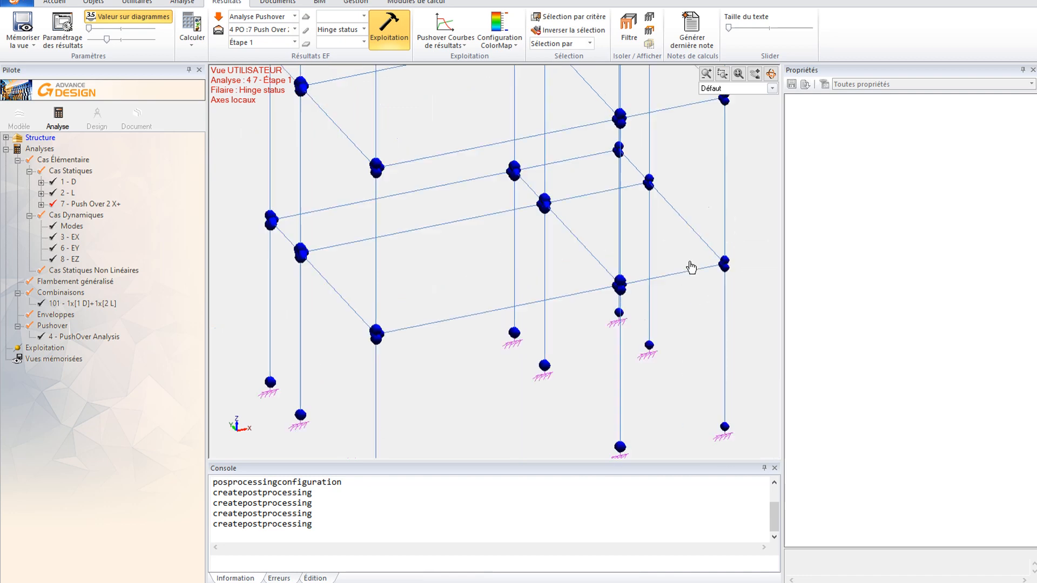
scroll(691, 268, down, 4)
middle_drag(639, 284, 595, 290)
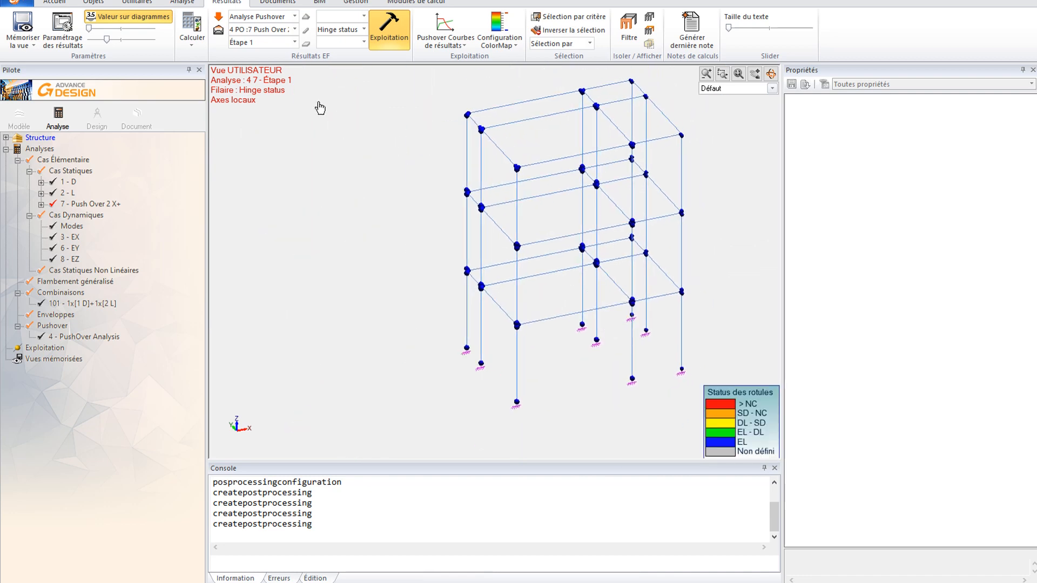
- Display the hinge status at Étape 10 and inspect the hinges at the beam-column nodes
click(265, 49)
click(259, 177)
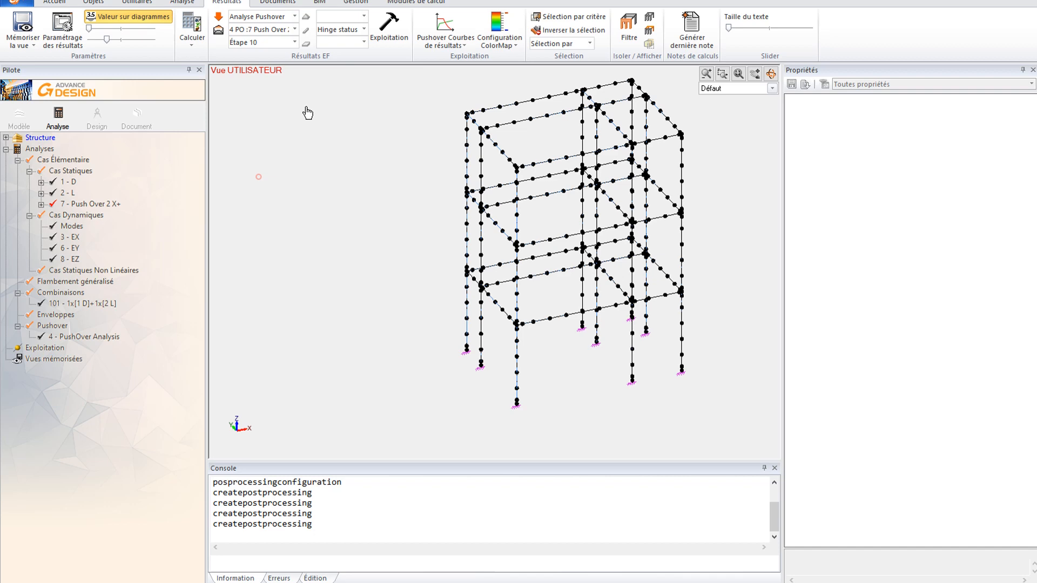
click(395, 30)
scroll(675, 286, up, 4)
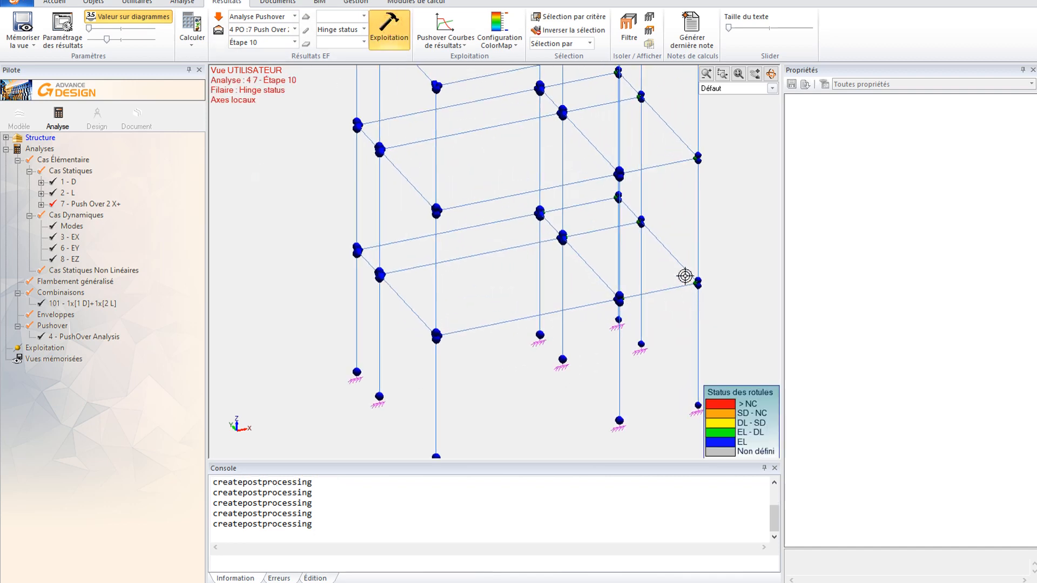
scroll(620, 194, up, 5)
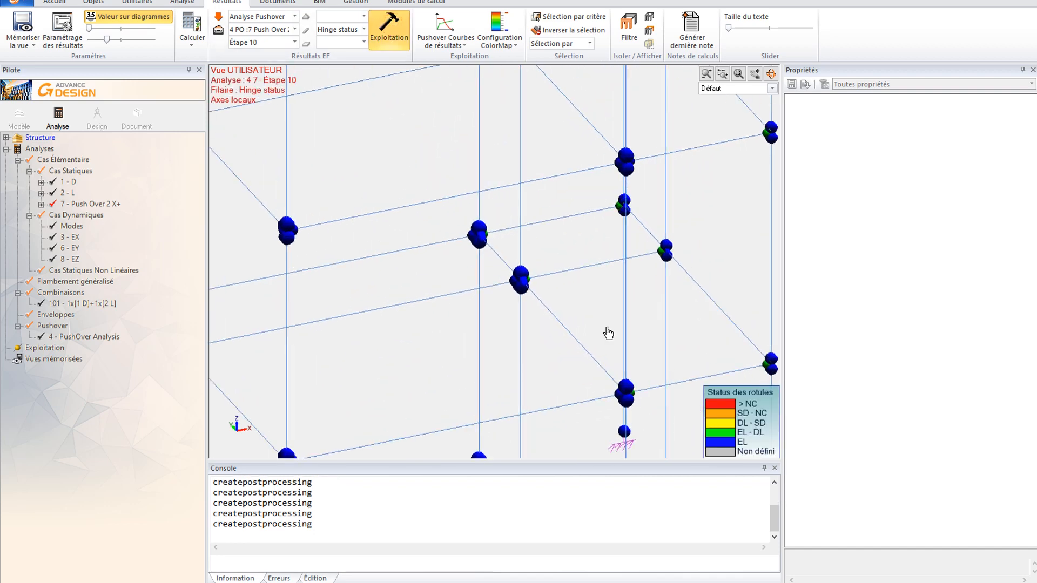
alt+drag(600, 350, 622, 347)
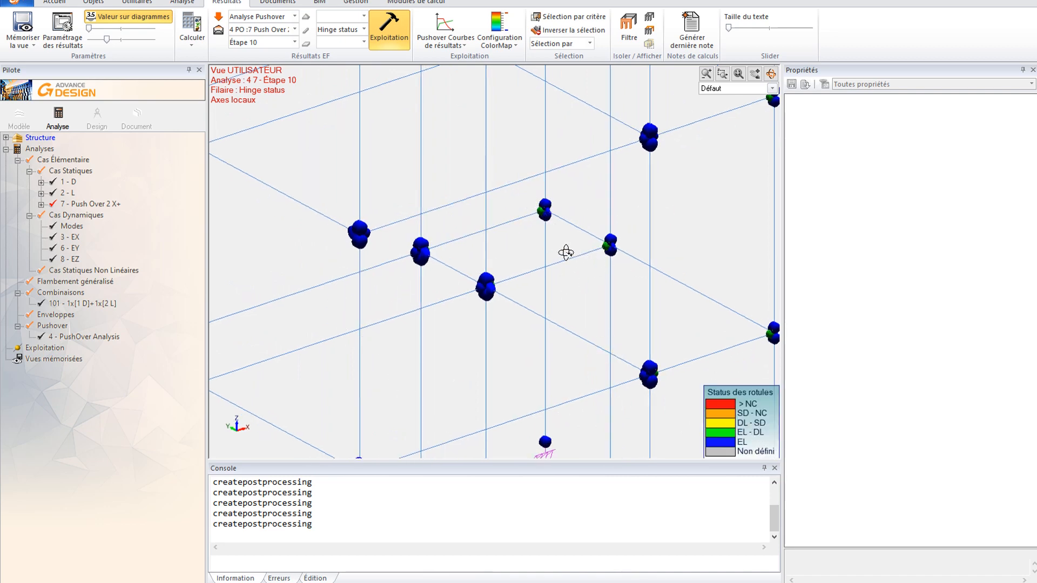
drag(566, 253, 336, 167)
- Display the hinge status at Dernière étape and inspect the hinges at the beam ends and column bases
click(294, 42)
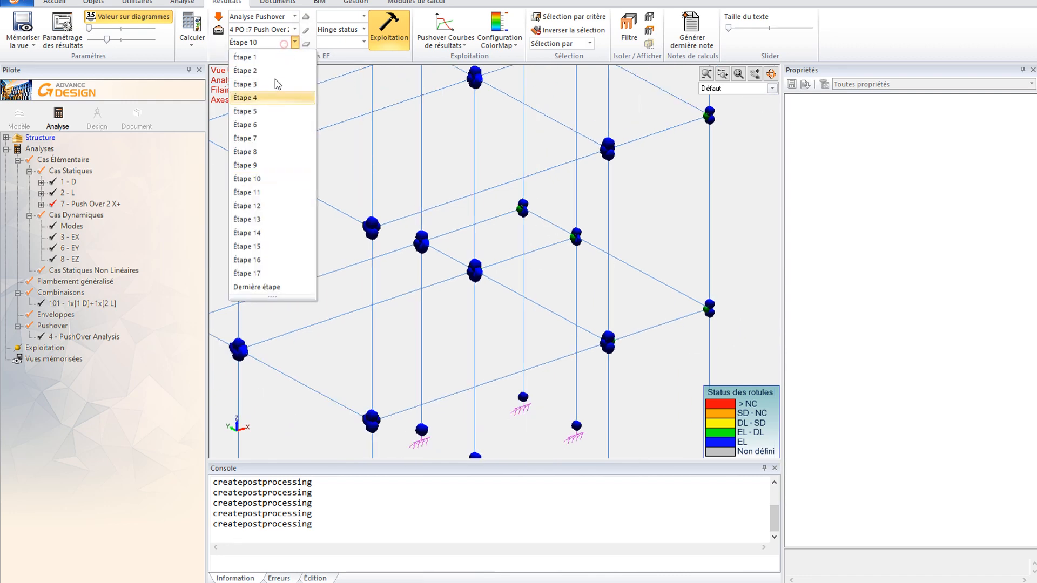
click(265, 287)
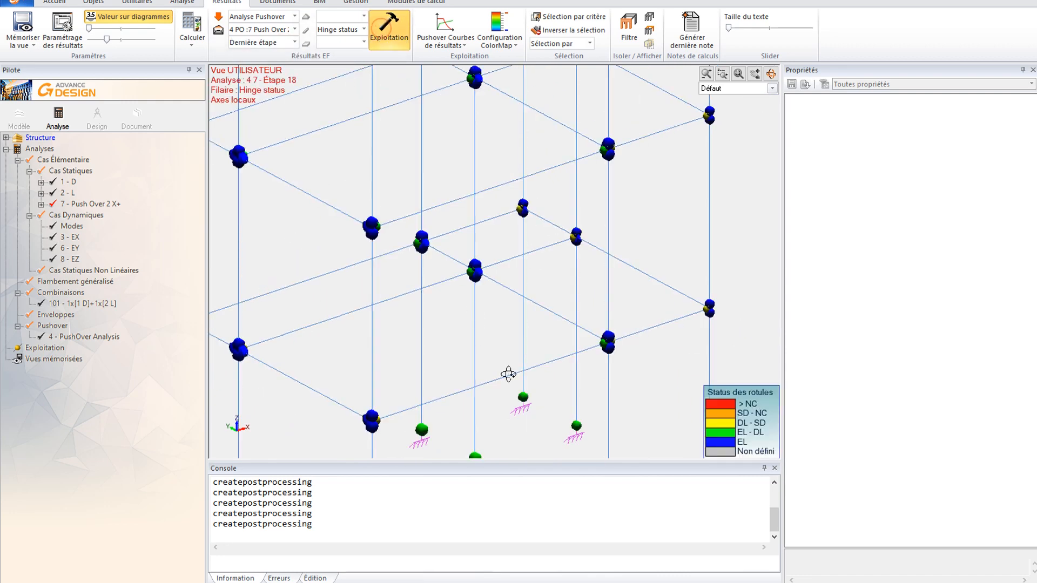
drag(650, 362, 593, 358)
drag(593, 358, 519, 359)
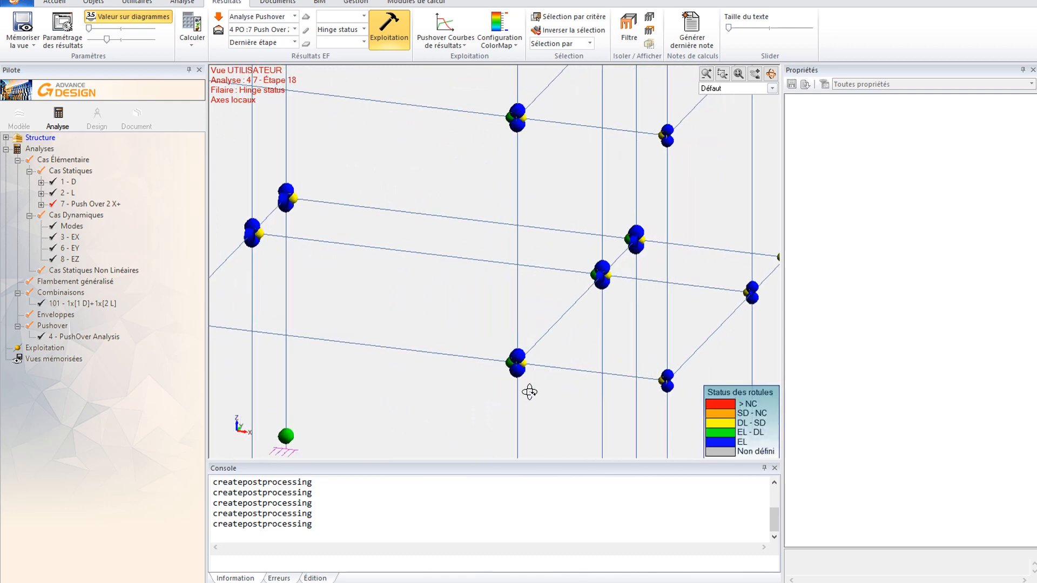
drag(576, 379, 556, 378)
middle_drag(497, 361, 514, 297)
scroll(554, 337, down, 2)
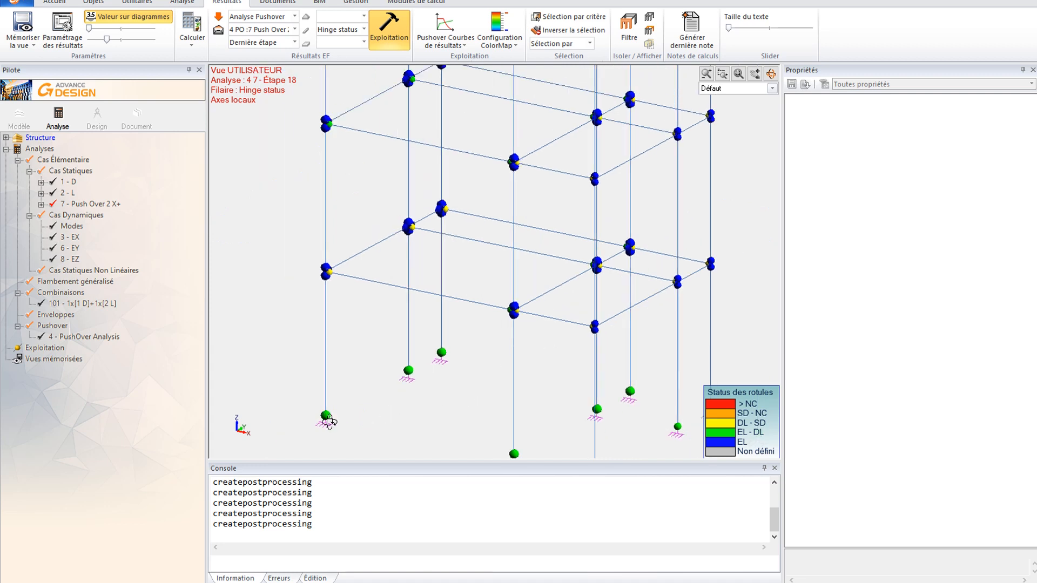
middle_drag(428, 391, 459, 355)
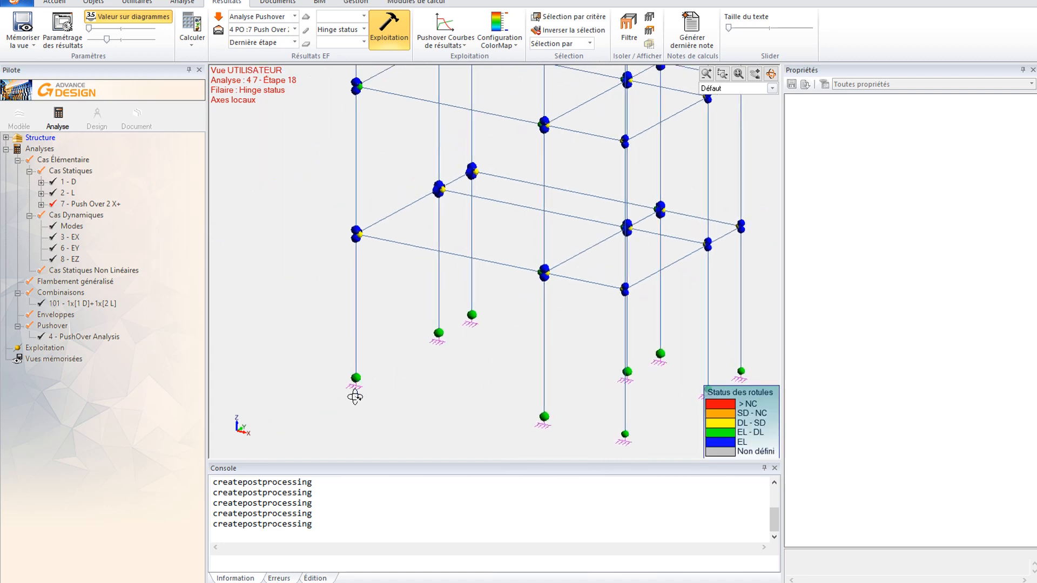
middle_drag(525, 346, 454, 373)
scroll(417, 384, down, 1)
drag(421, 403, 508, 402)
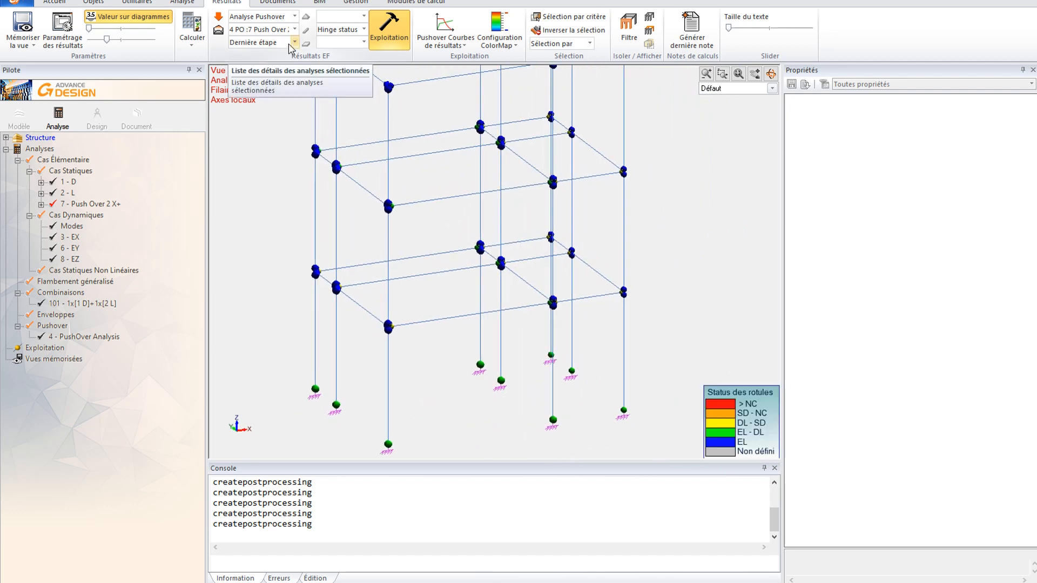
- Open the Pushover result curves and advance the current point along the Courbe pushover of 7 Push Over 2 X+ to Étape 19
click(444, 24)
drag(486, 107, 439, 106)
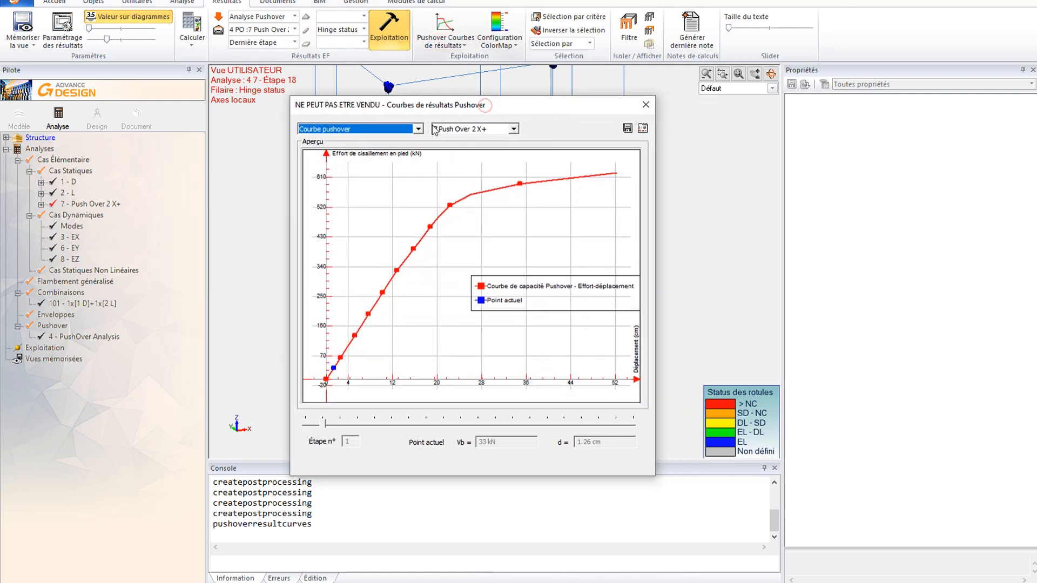
click(323, 426)
drag(323, 427, 445, 421)
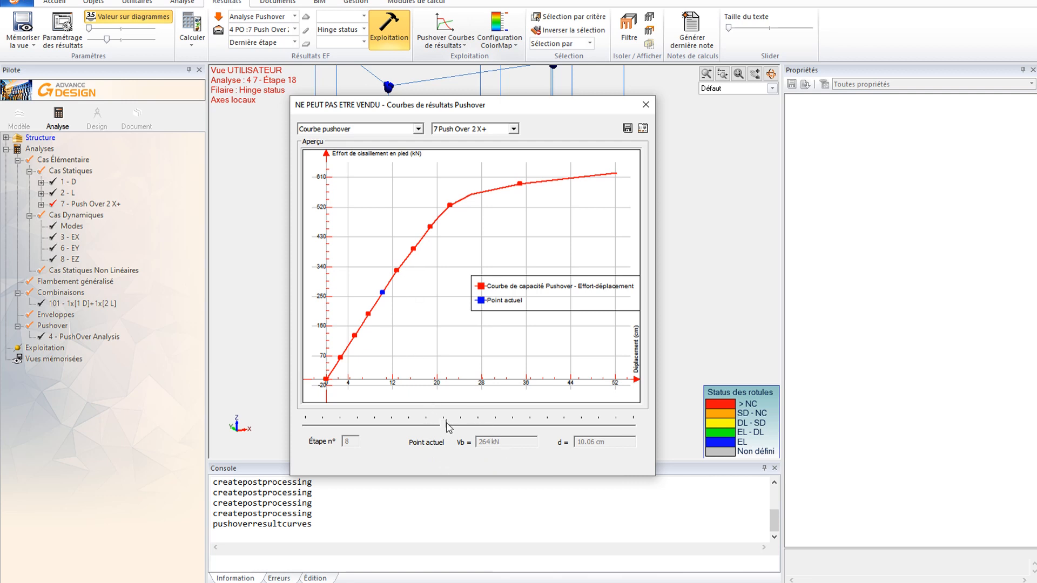
drag(446, 424, 633, 427)
- View the Point de performance Méthode N2 EC8 curve with the current point at Étape 13, and close the result curves
click(395, 129)
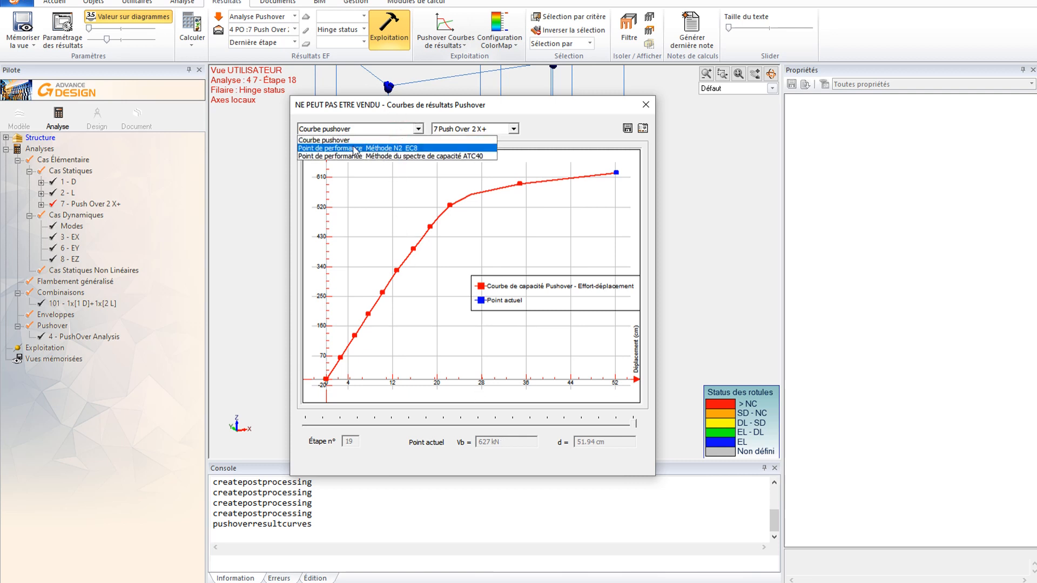
click(412, 149)
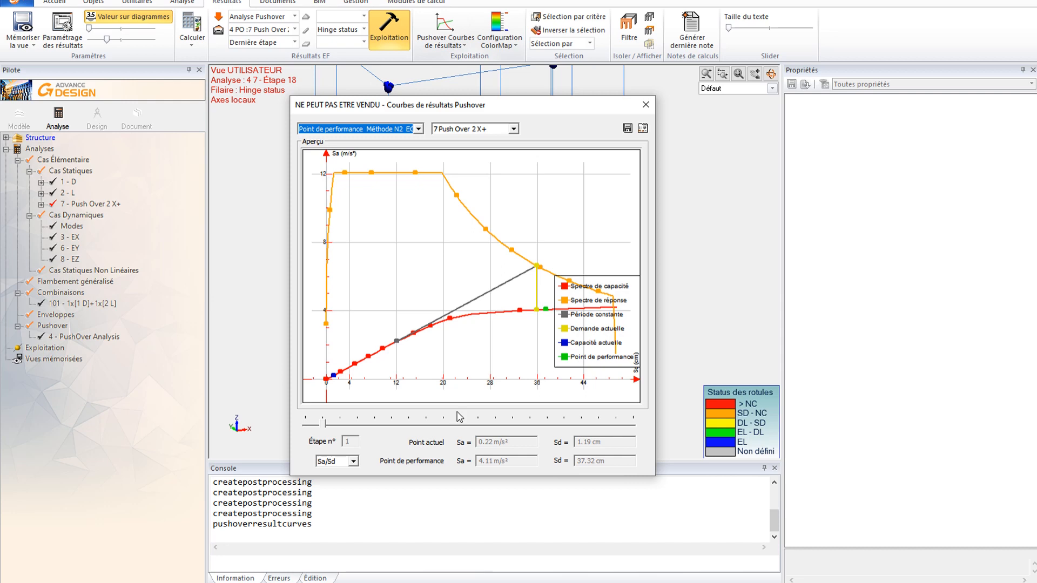
drag(326, 425, 531, 422)
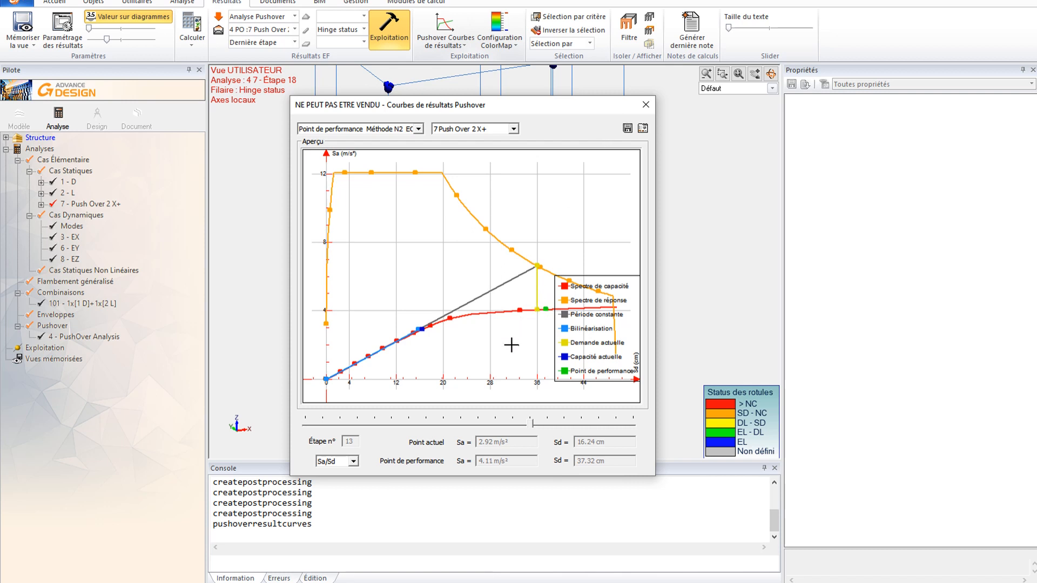
click(646, 106)
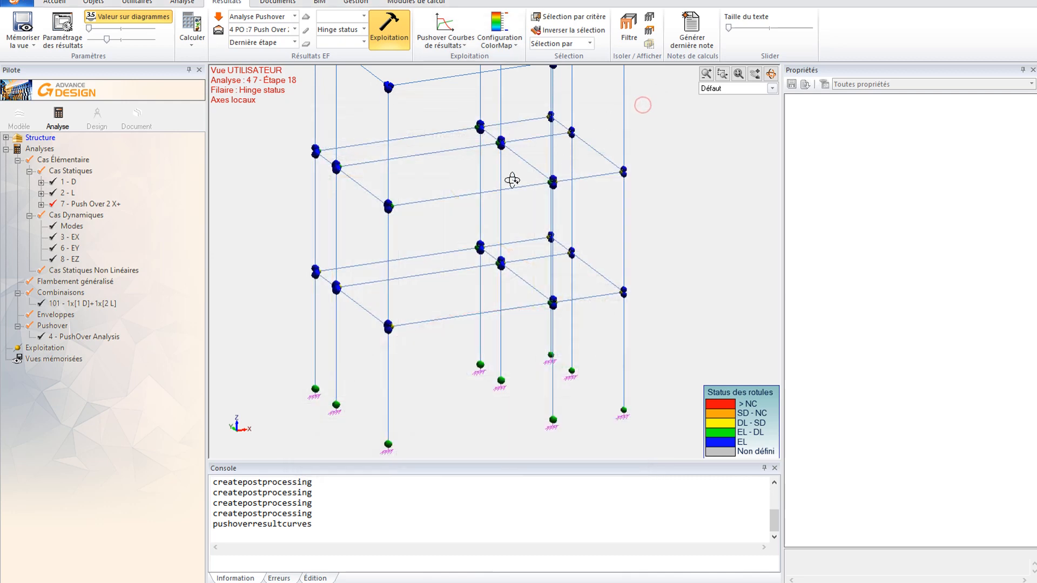
- Display the hinge status at Étape 13 and inspect the hinges at the beam-column nodes and supports
click(286, 46)
click(260, 219)
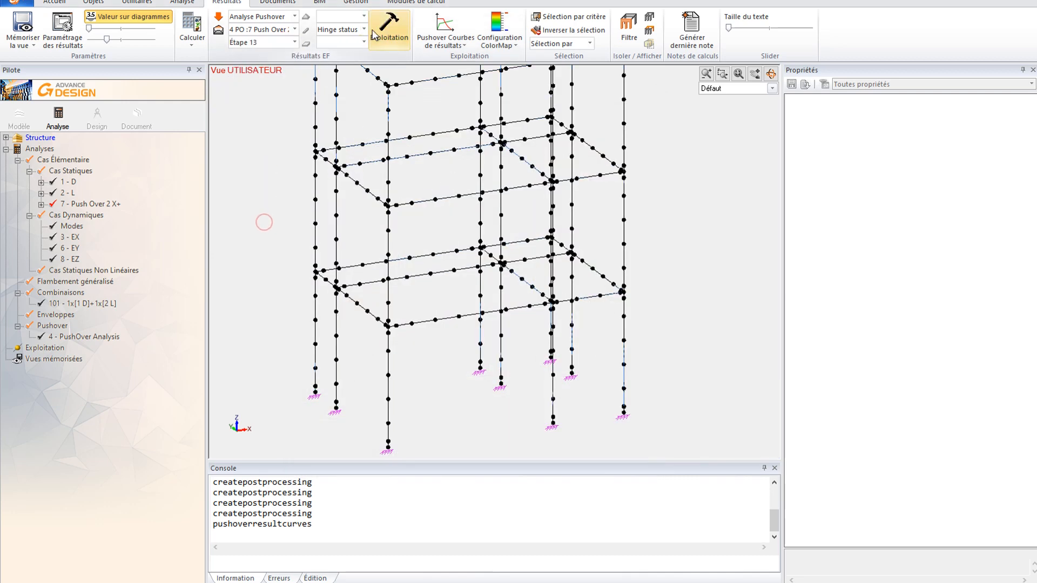
click(389, 30)
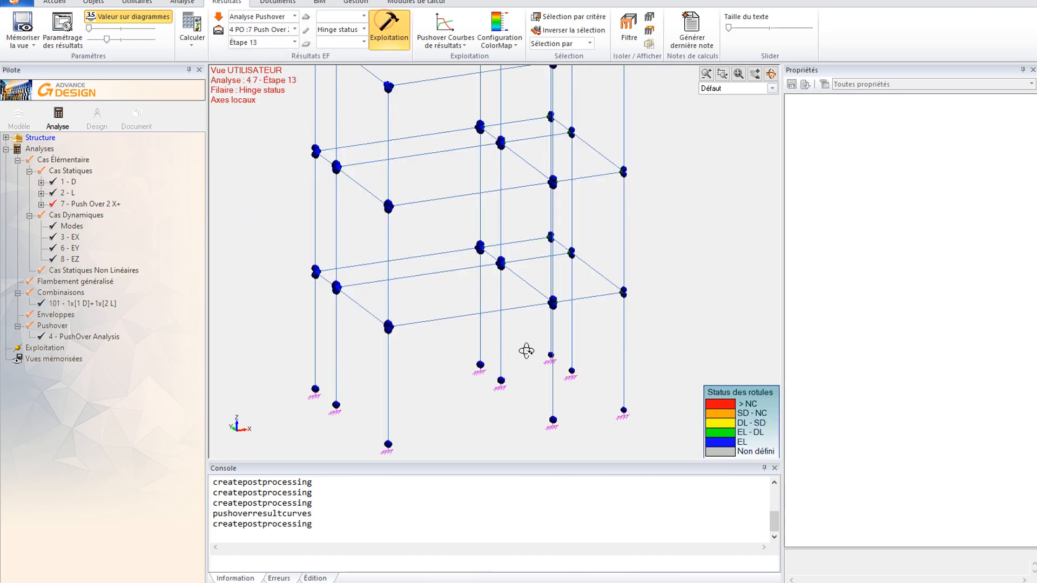
drag(579, 313, 523, 324)
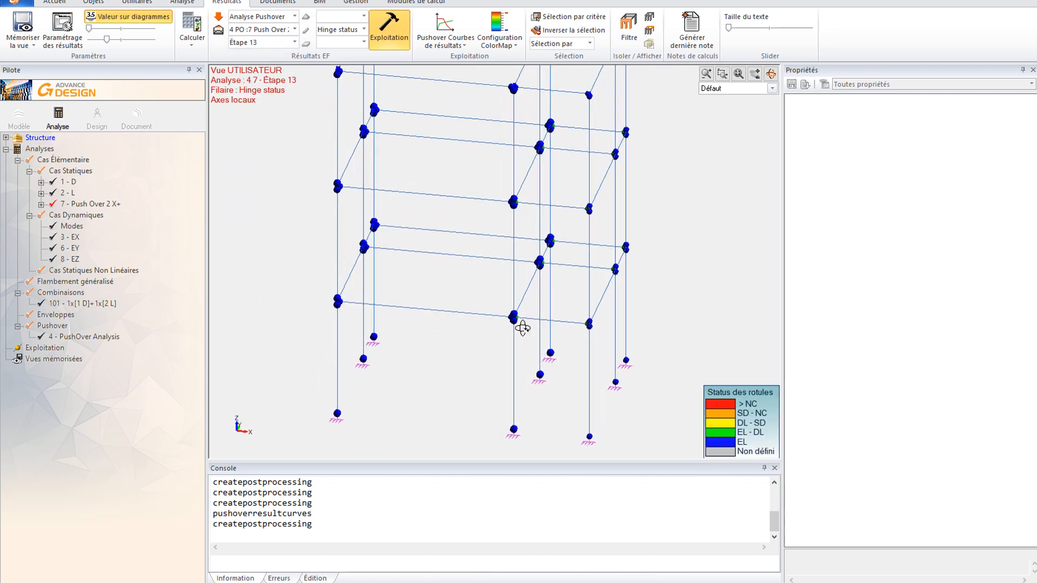
scroll(523, 324, up, 3)
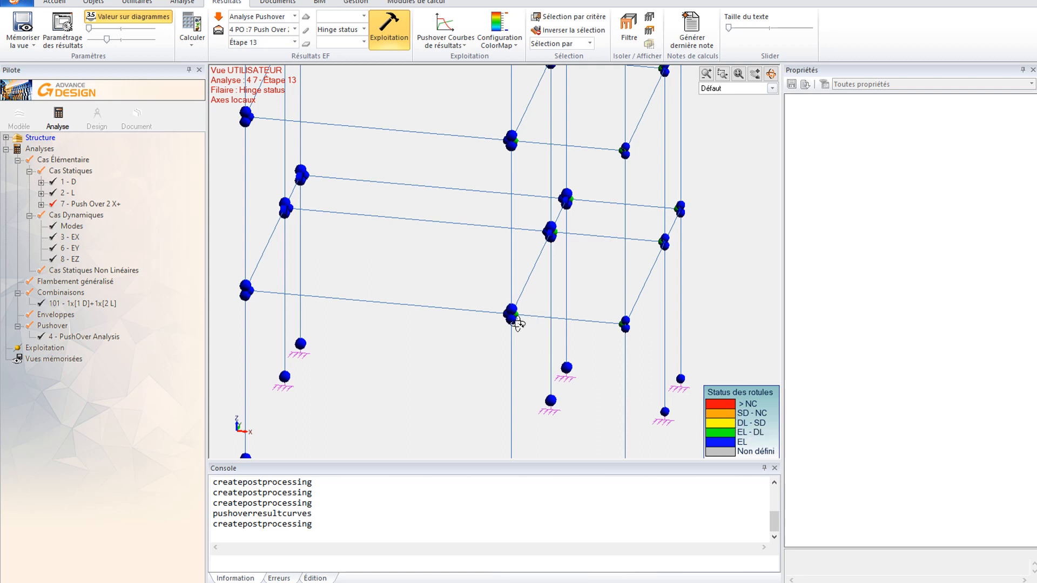
scroll(458, 334, down, 2)
scroll(459, 333, down, 2)
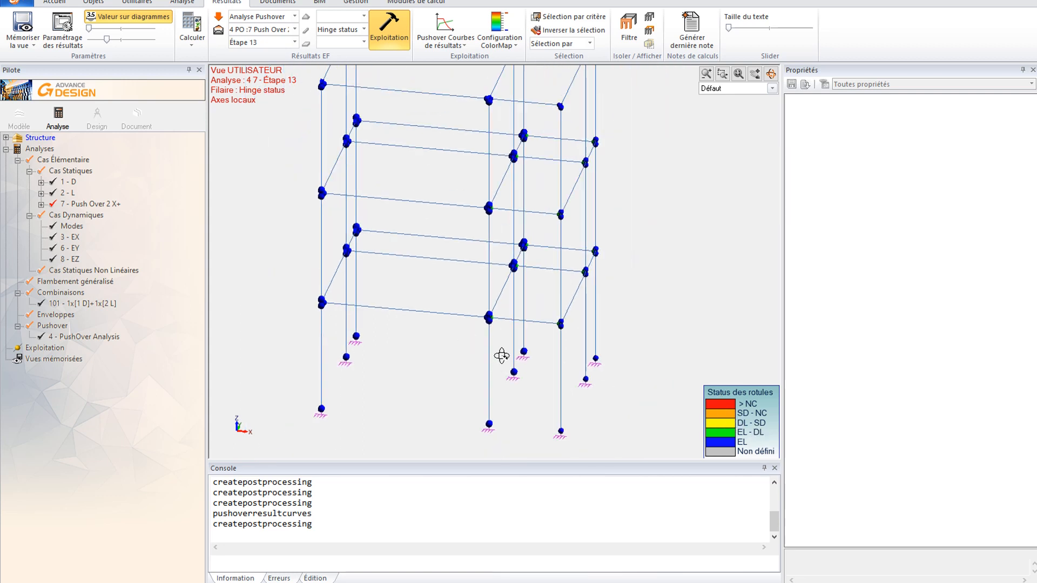
drag(500, 359, 491, 358)
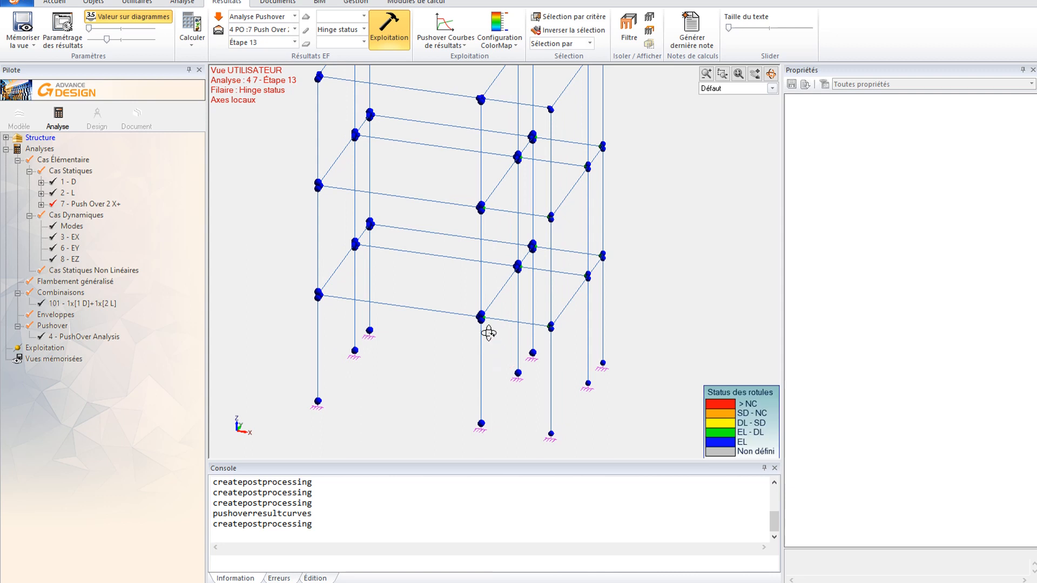
drag(498, 342, 578, 357)
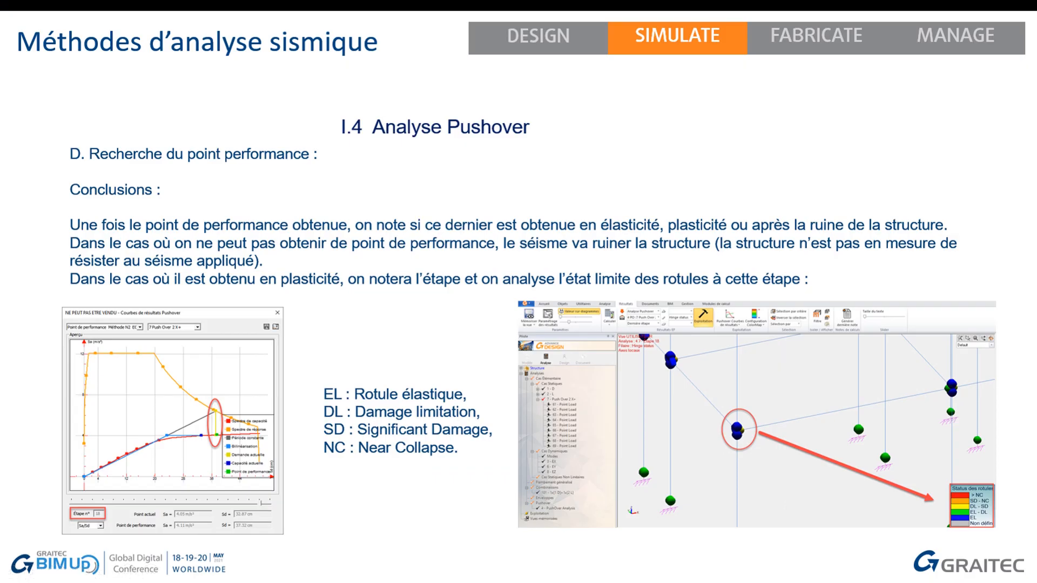
key(Right)
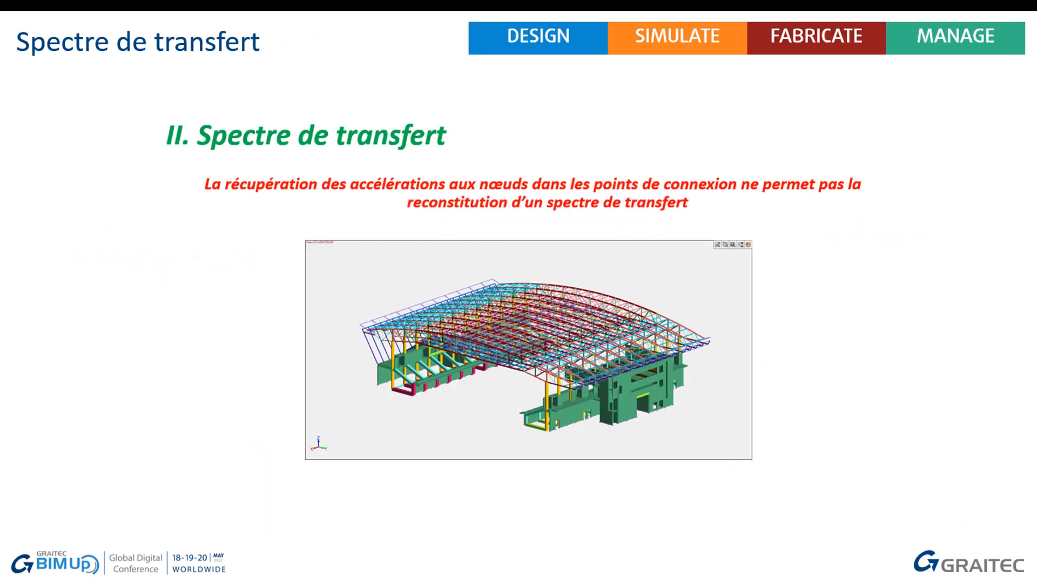
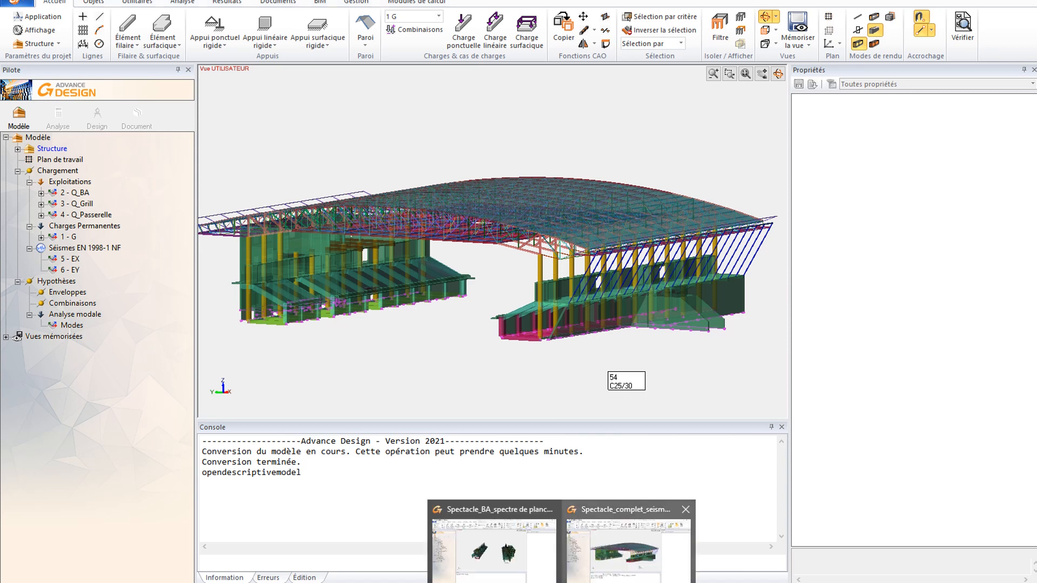
- Switch to the Spectacle_BA model with its two concrete stands and open its existing analysis model
click(511, 542)
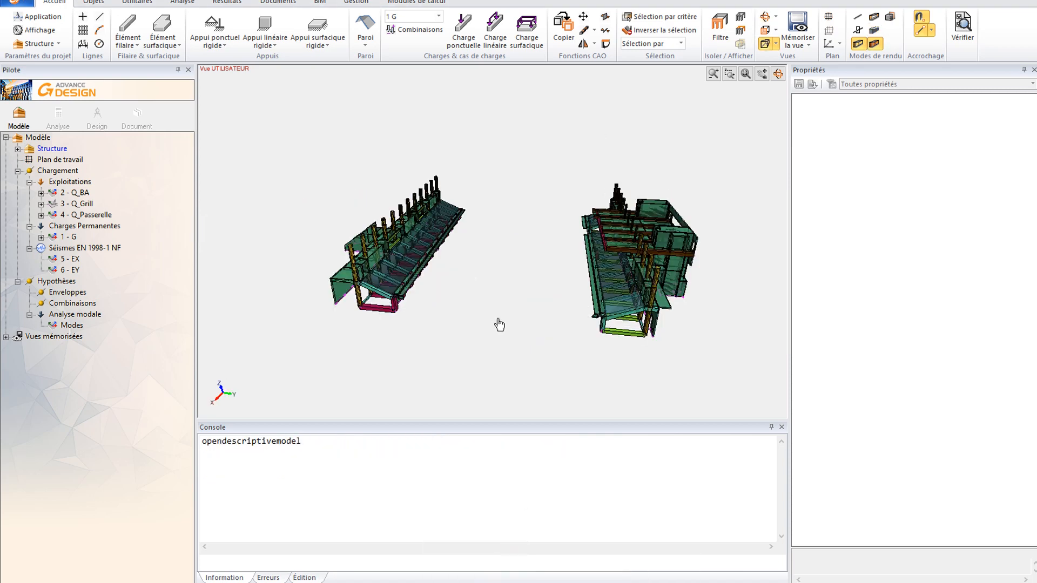
shift+middle_drag(512, 338, 485, 334)
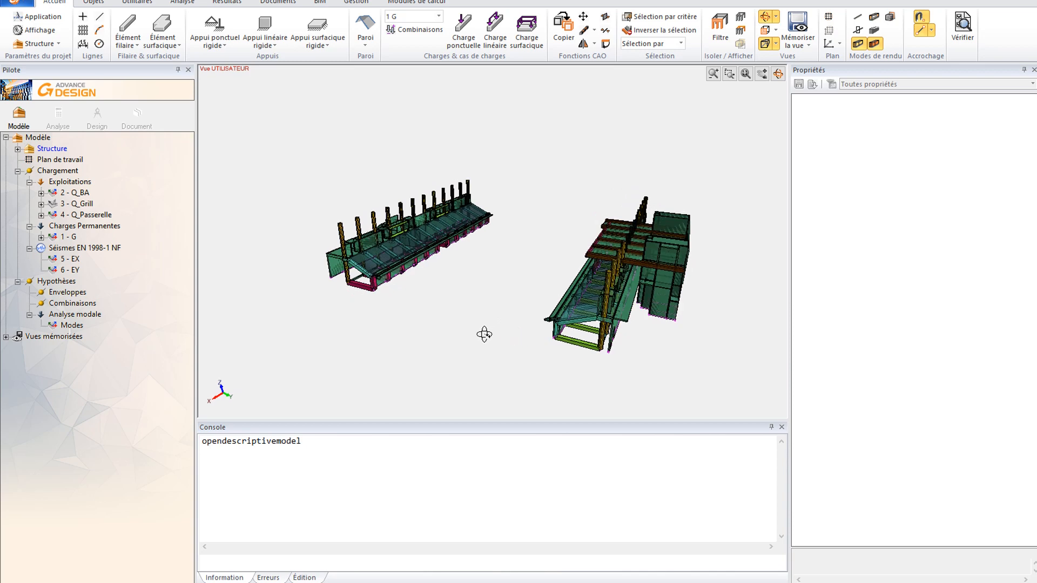
click(58, 115)
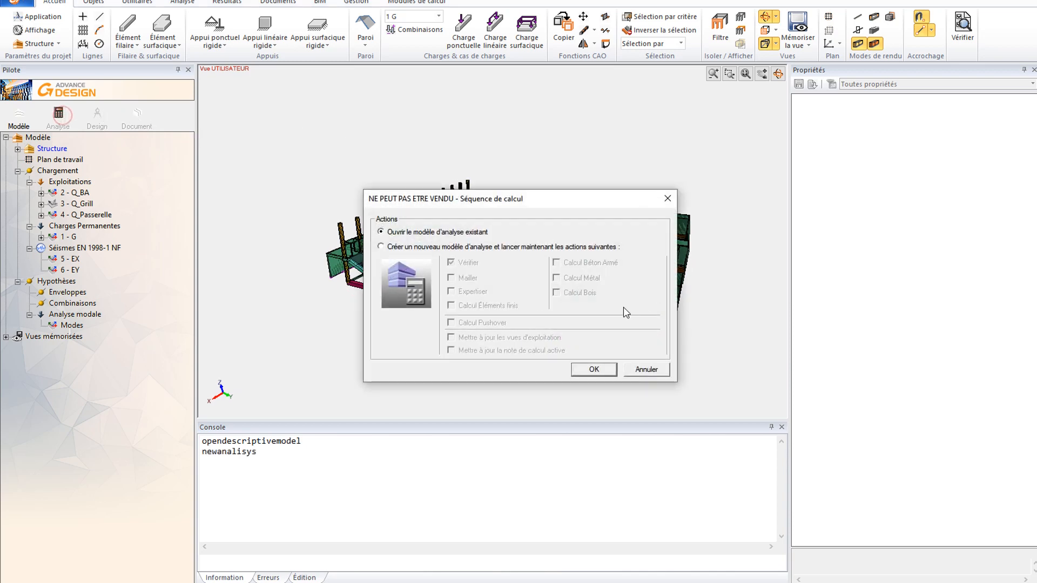
click(592, 370)
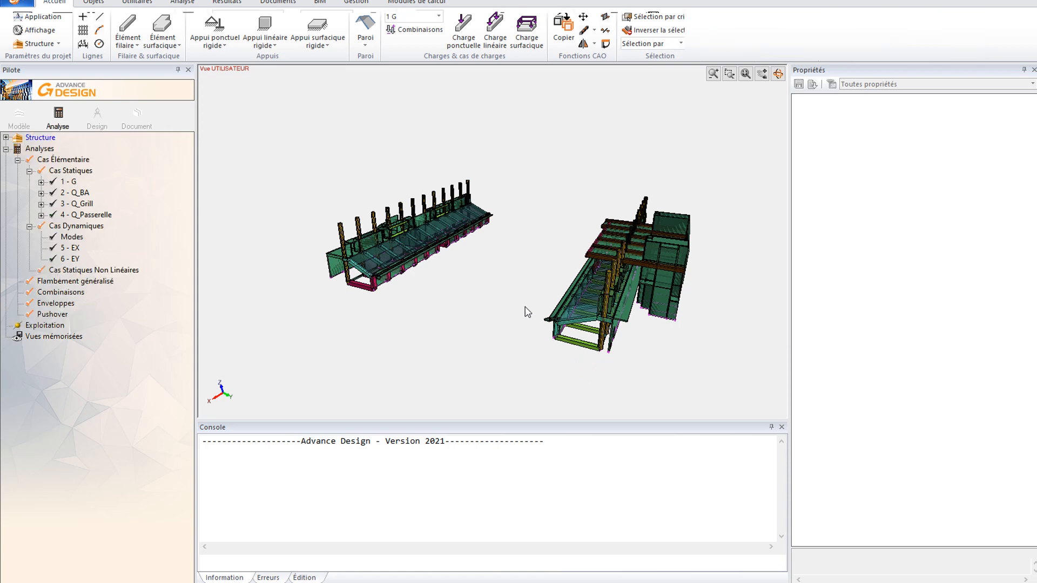
- Select the top node of the last column at the far end of the long, narrow stand in the meshed model
scroll(481, 173, up, 1)
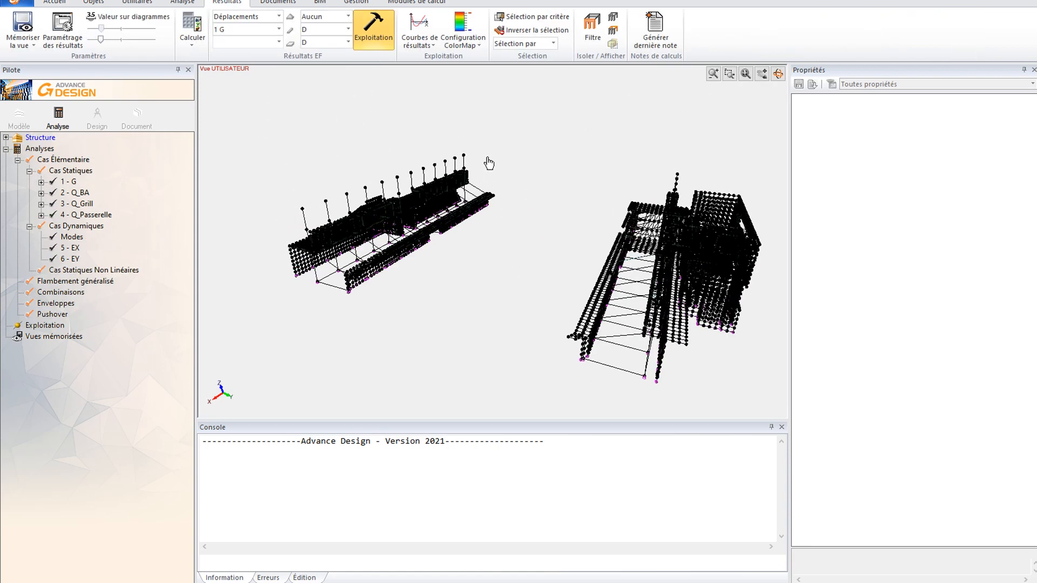
scroll(475, 162, up, 1)
drag(454, 142, 478, 162)
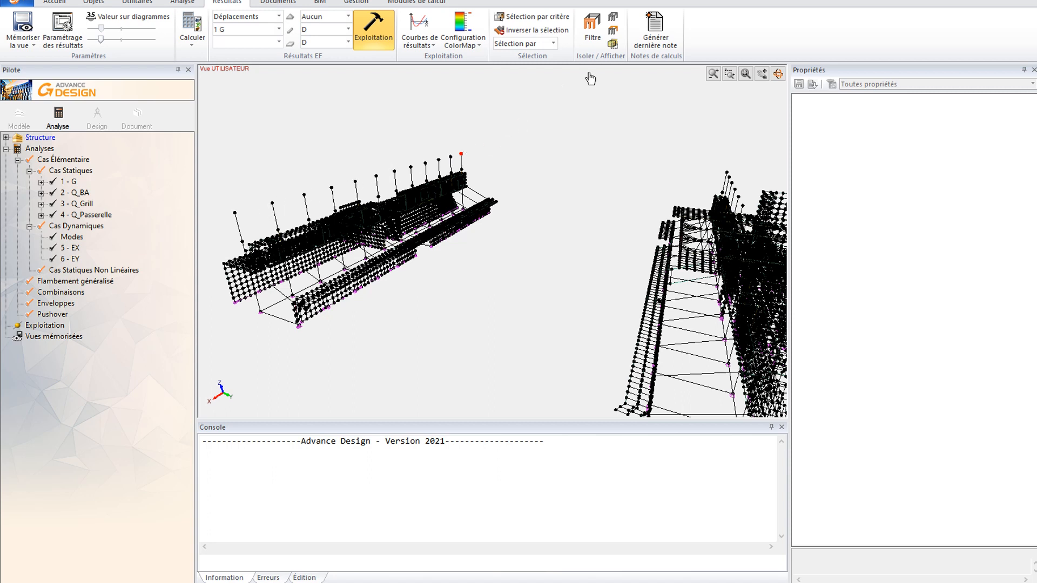
- Open the report generator and expand the finite element result tables for Analyse modale and Résultats sismiques par mode
click(654, 28)
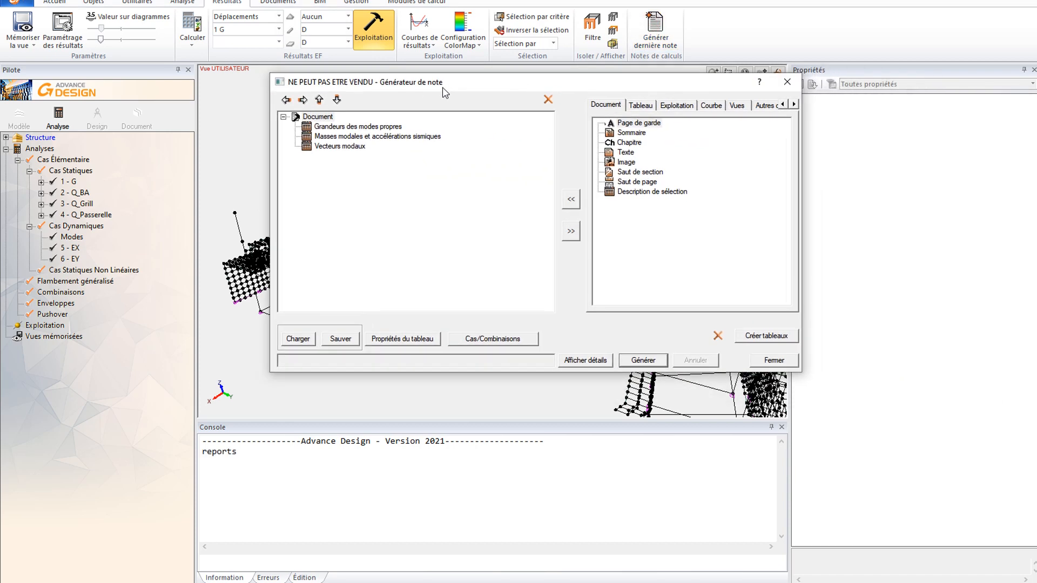
click(633, 106)
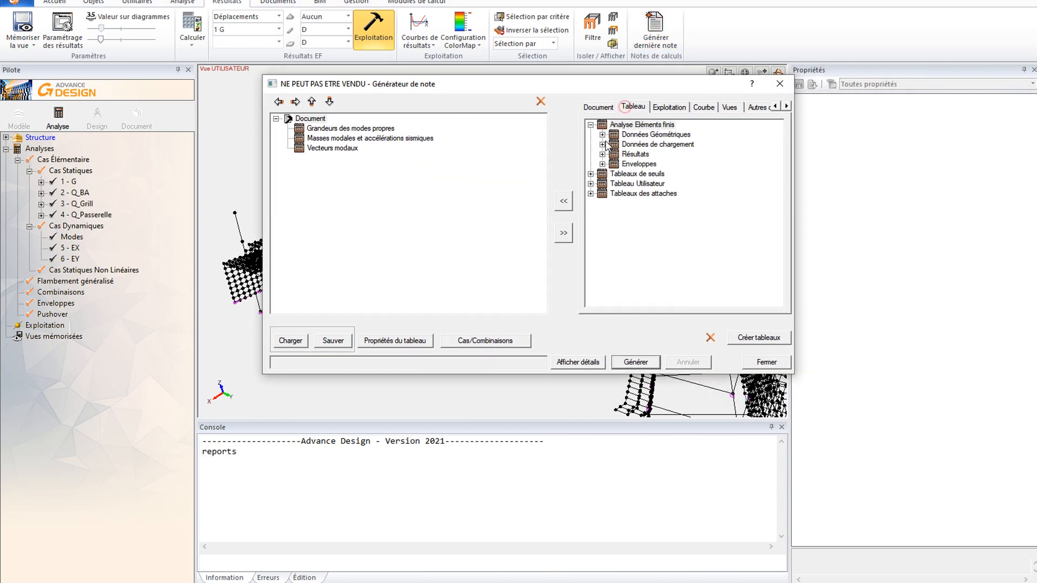
click(602, 154)
click(614, 164)
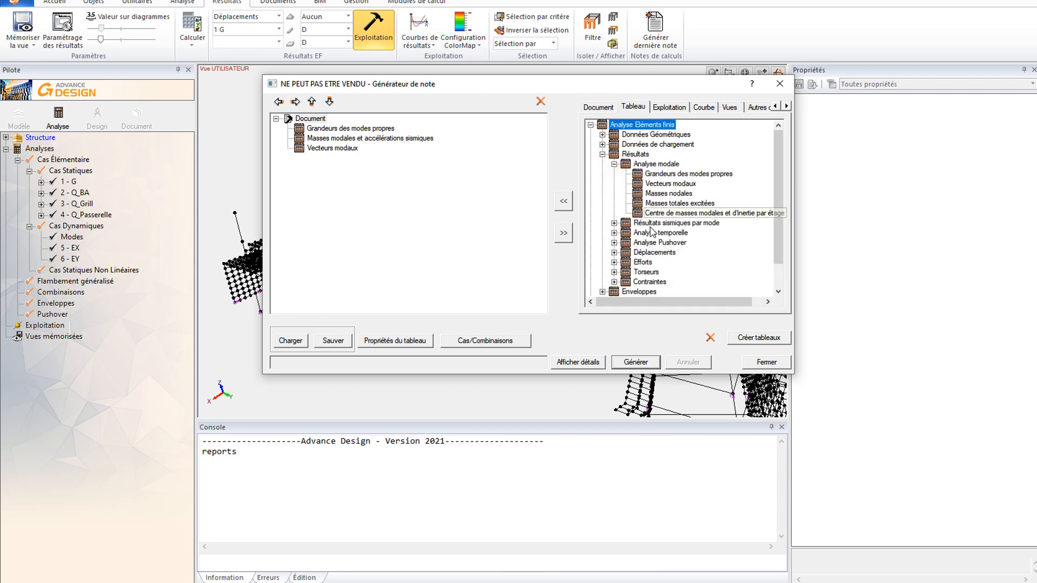
click(614, 223)
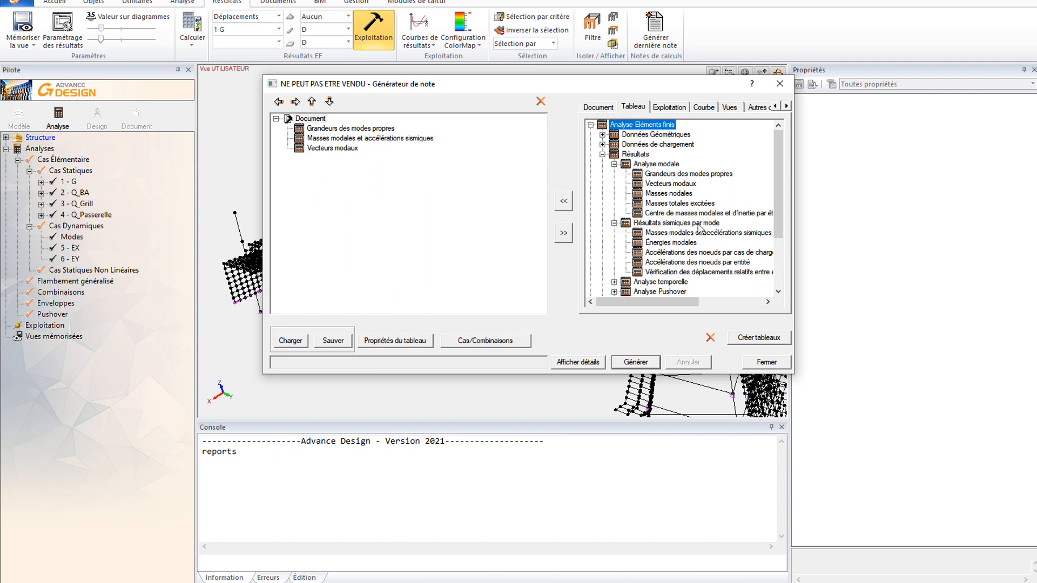
- Locate the Grandeurs des modes propres, Vecteurs modaux and Masses modales et accélérations sismiques tables, and generate the report containing them
click(691, 173)
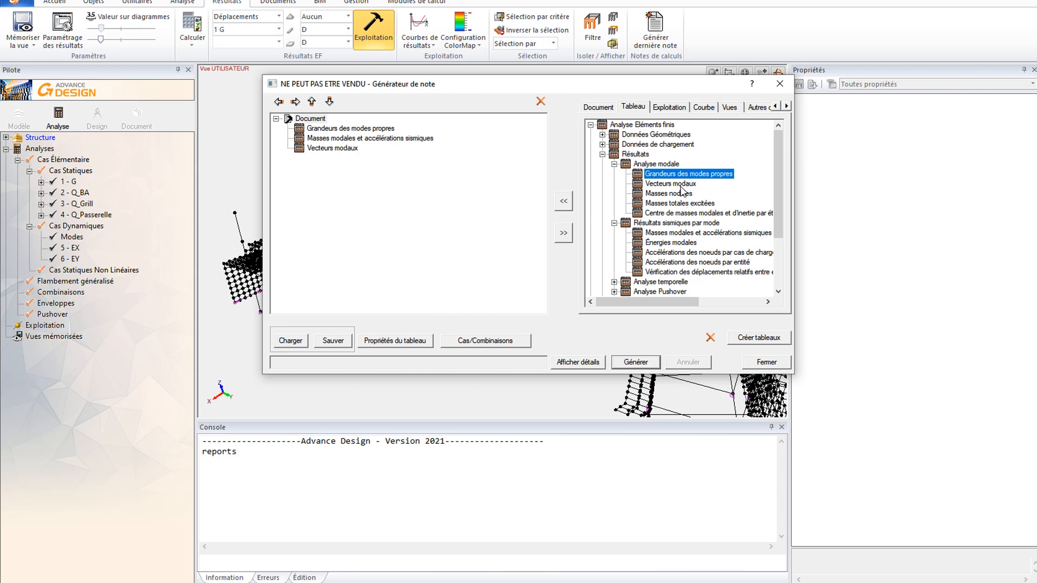
click(681, 186)
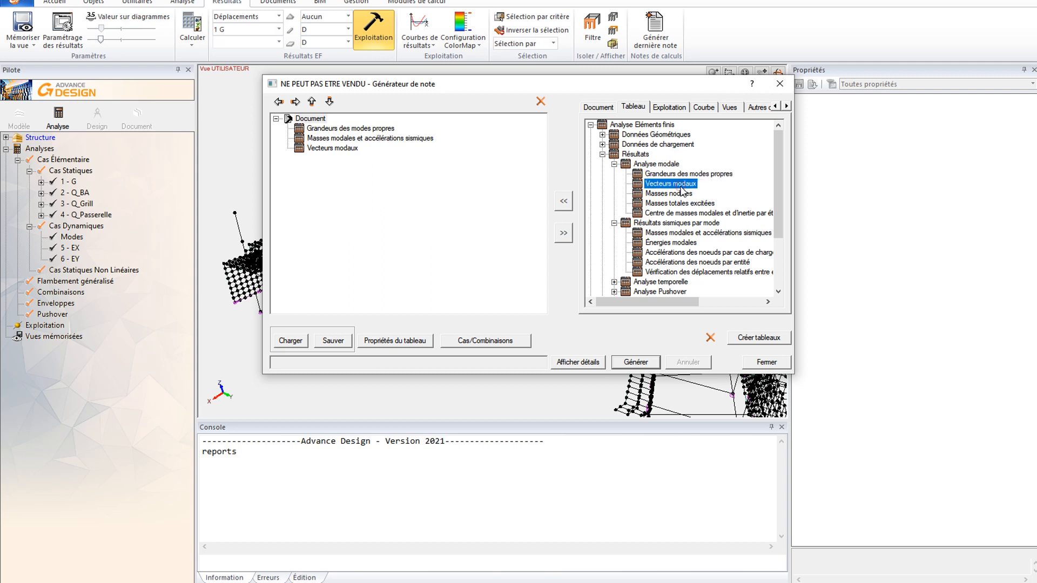
click(676, 233)
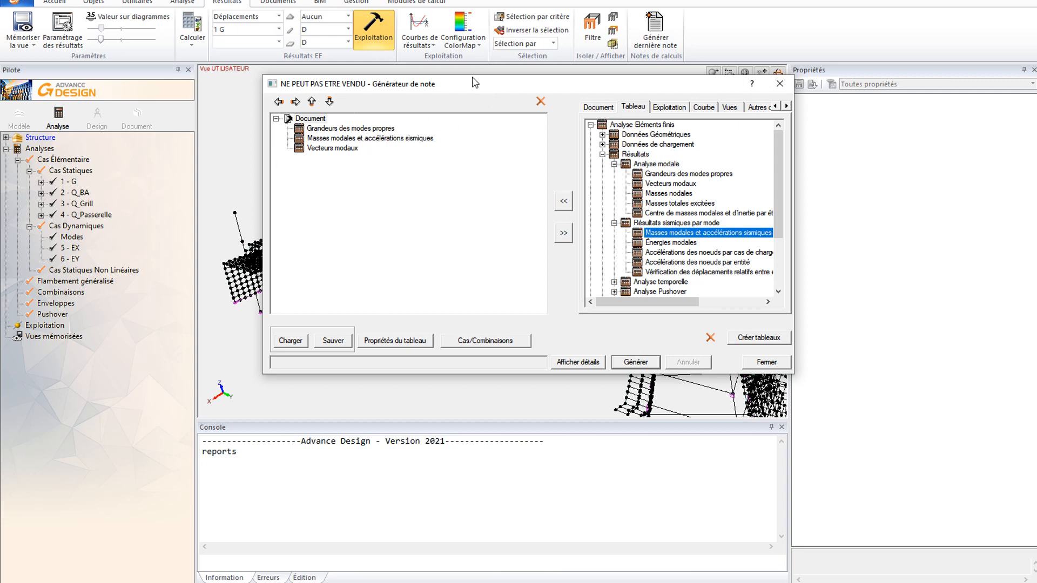
drag(476, 84, 498, 120)
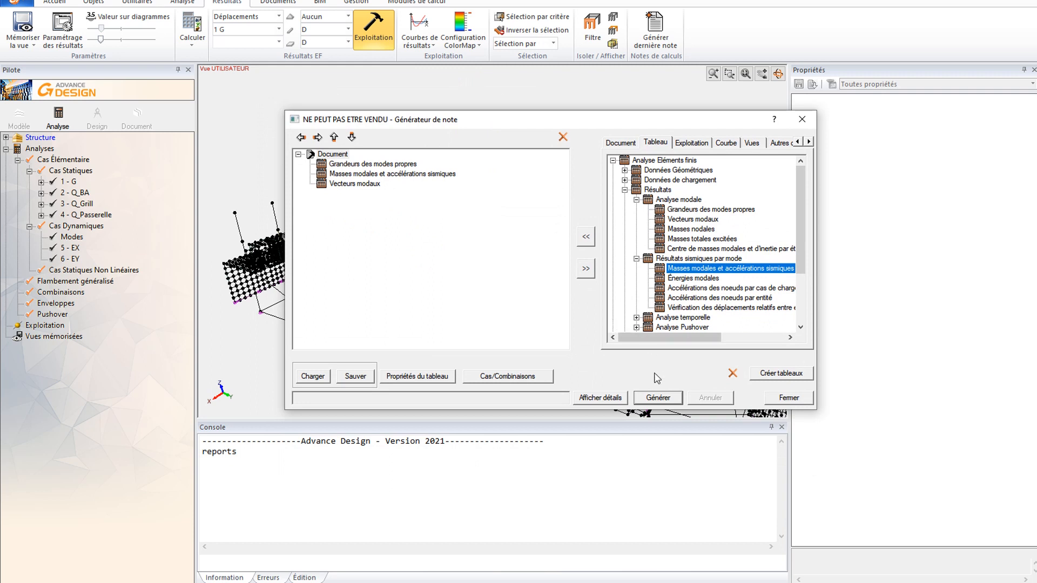
click(659, 397)
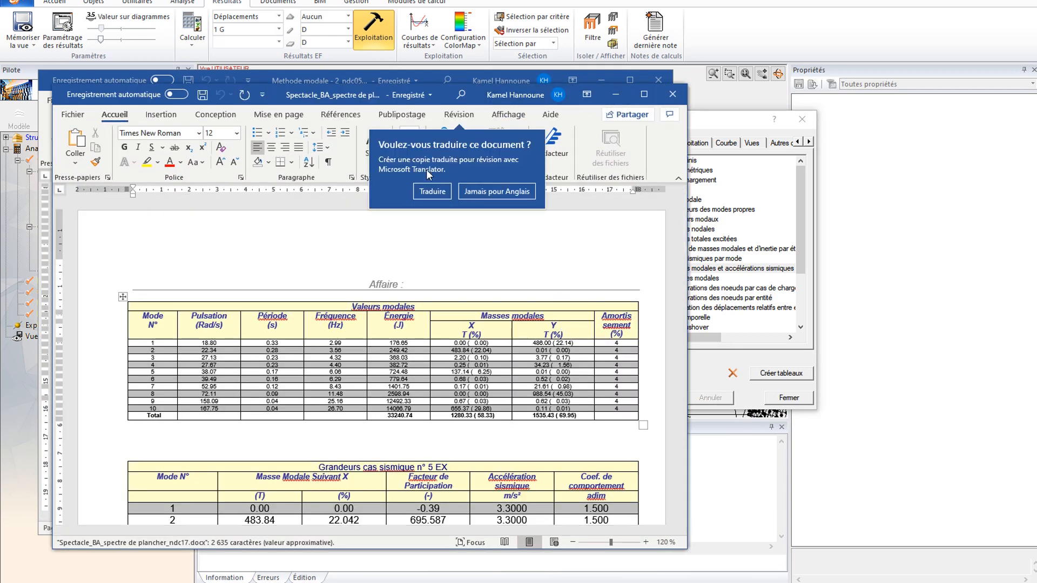
- Examine the pulsations and damping in the Valeurs modales table and the participation factors for seismic case 5 EX
scroll(540, 251, down, 1)
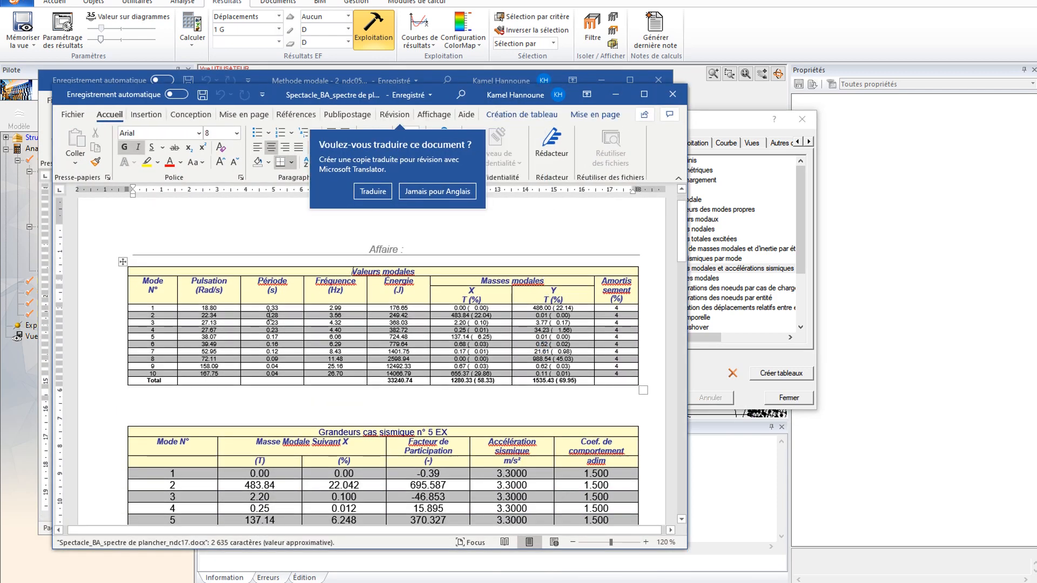
drag(209, 307, 209, 376)
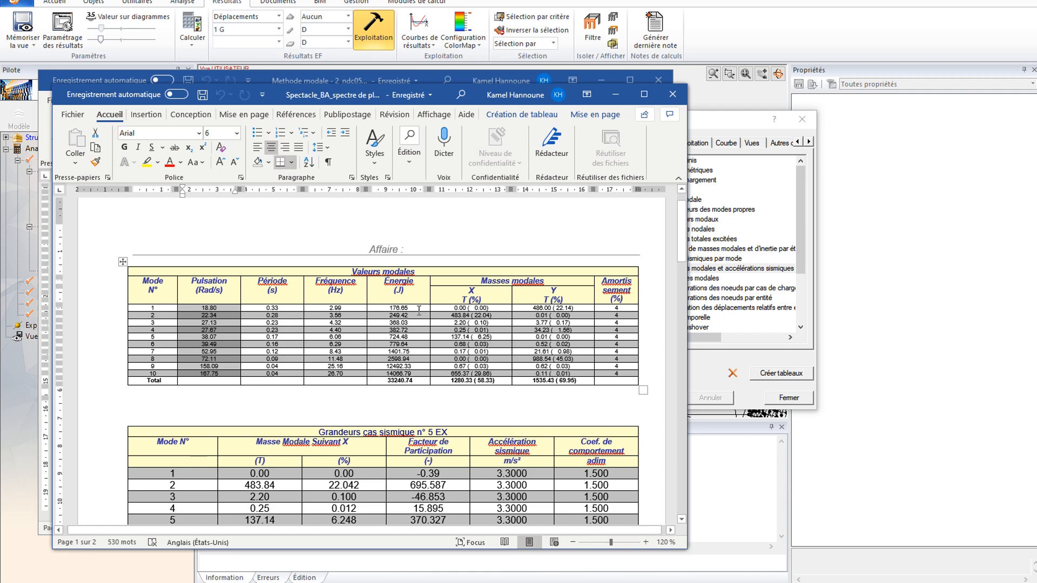
scroll(420, 311, down, 3)
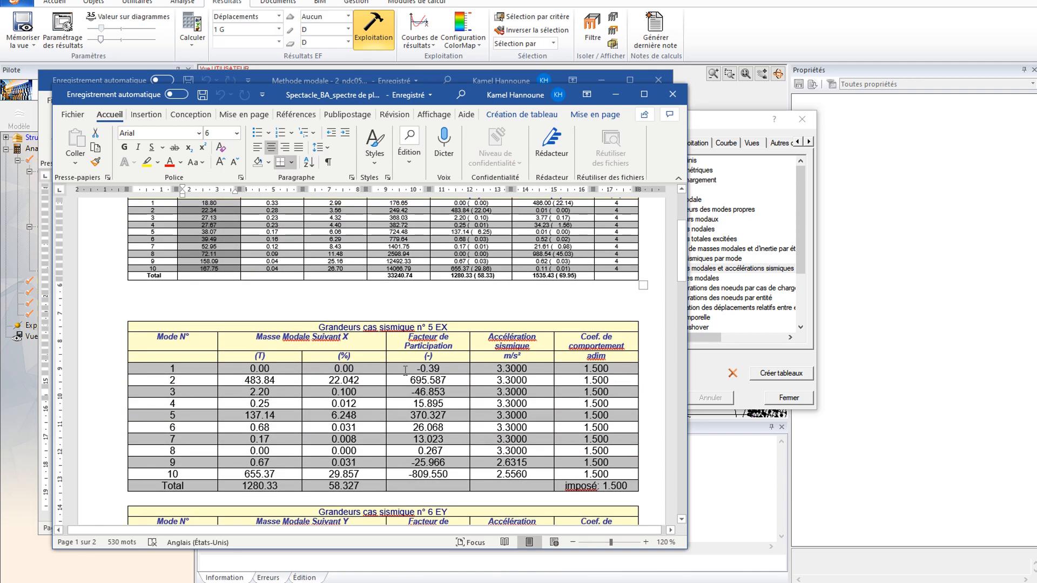
drag(404, 368, 427, 474)
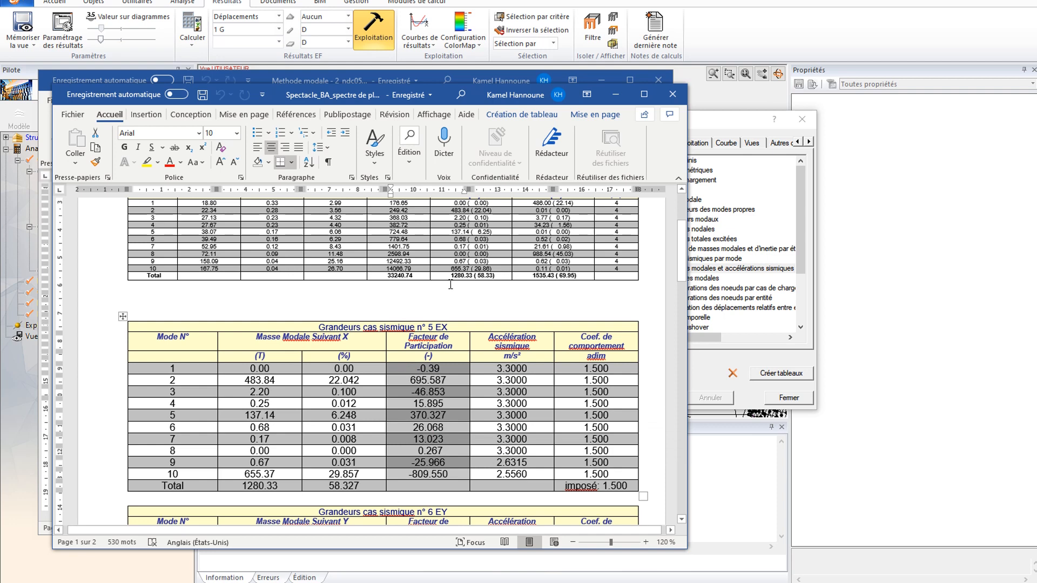
scroll(451, 285, up, 1)
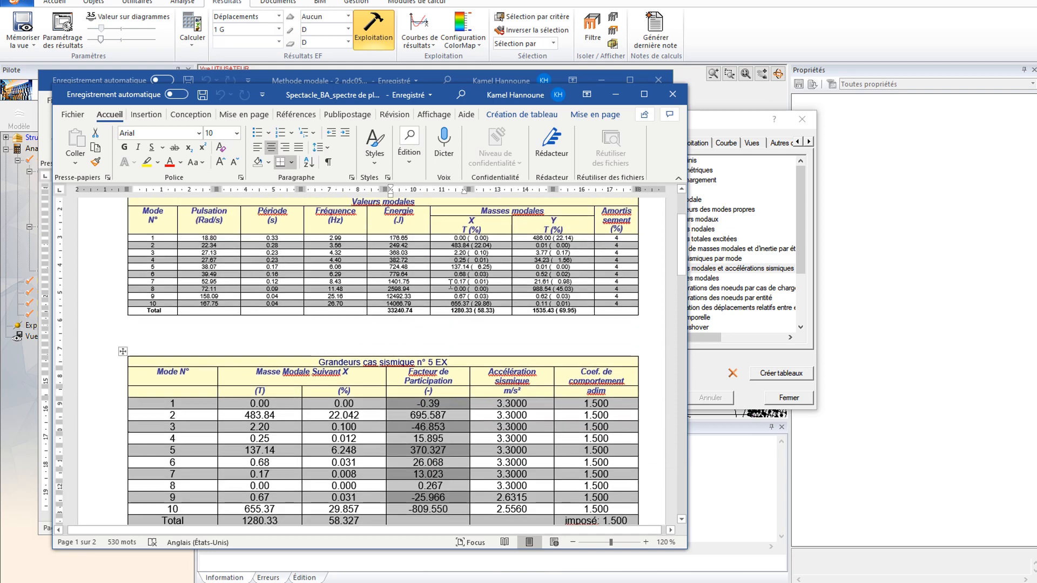
drag(608, 238, 610, 304)
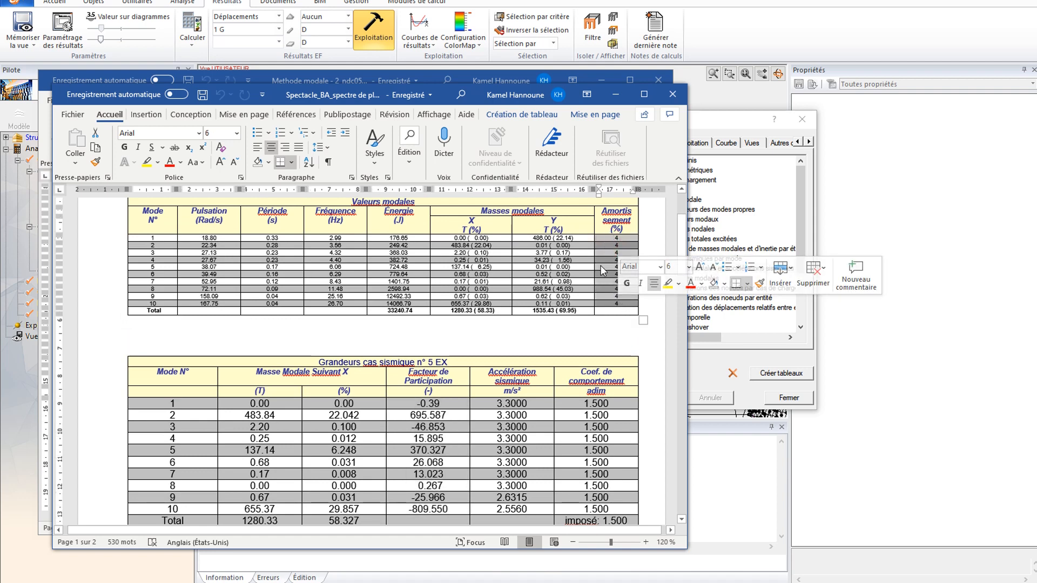
- Colour the DX value of node 8019 red in the Vecteurs modaux 1 table
scroll(545, 253, down, 7)
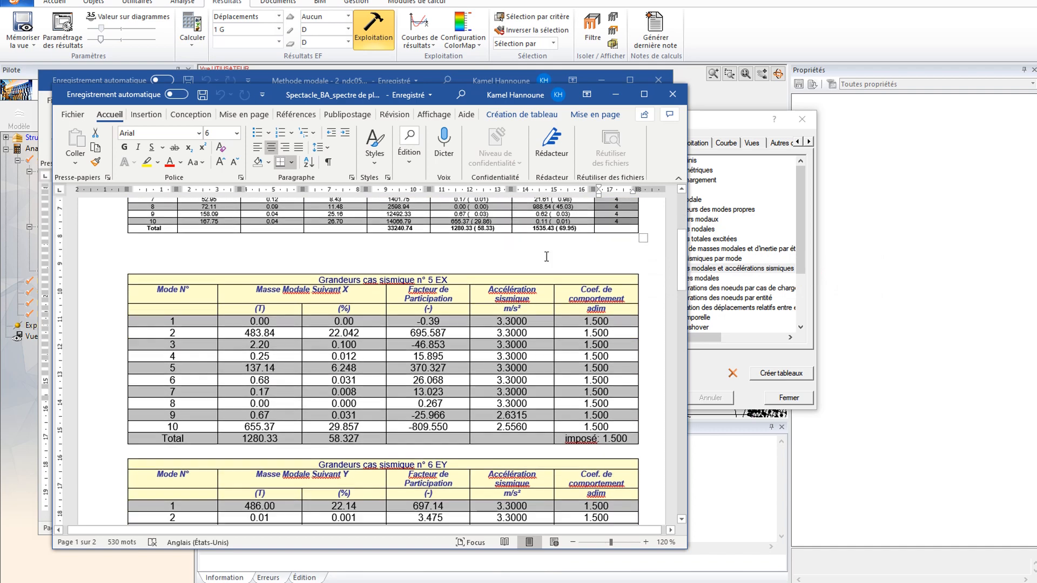
scroll(547, 258, down, 2)
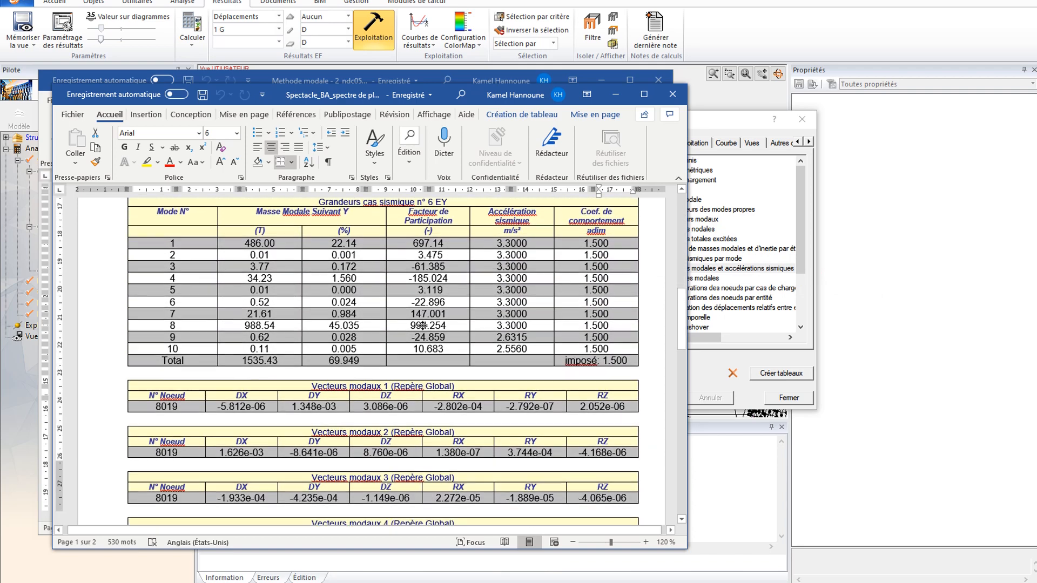
scroll(415, 344, down, 3)
double_click(214, 330)
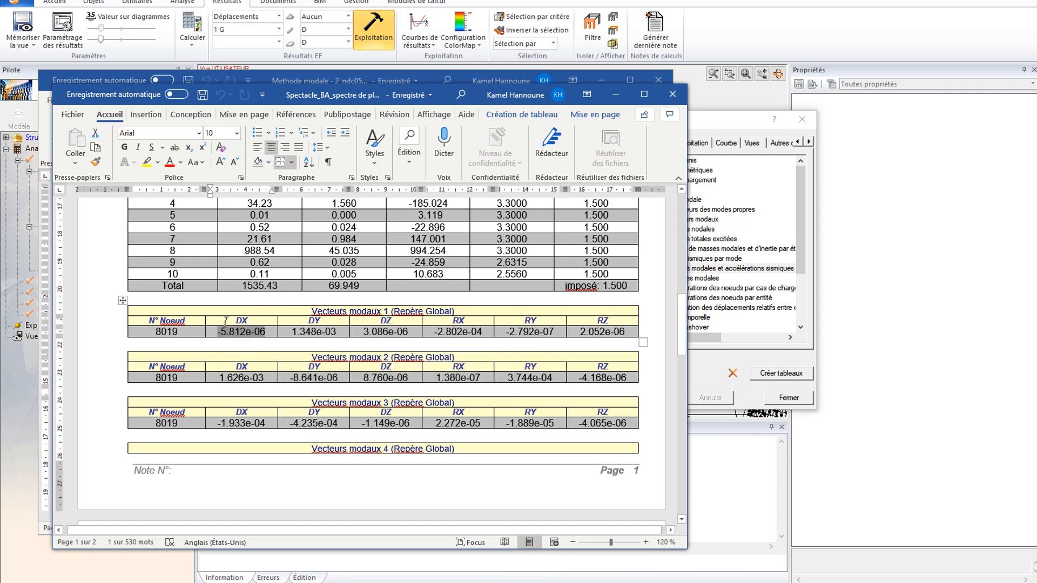
drag(226, 322, 227, 410)
click(237, 325)
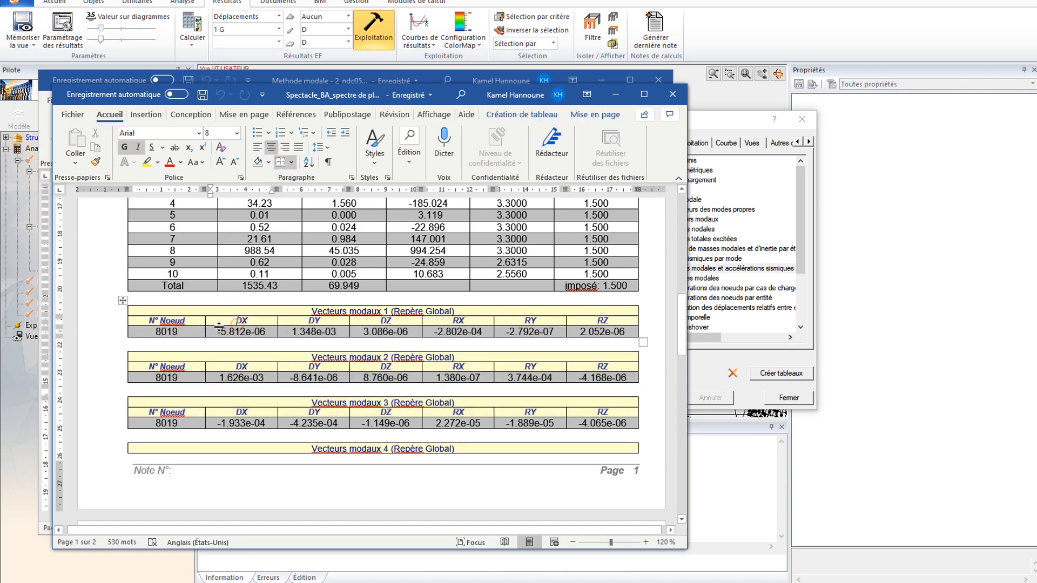
drag(217, 331, 266, 331)
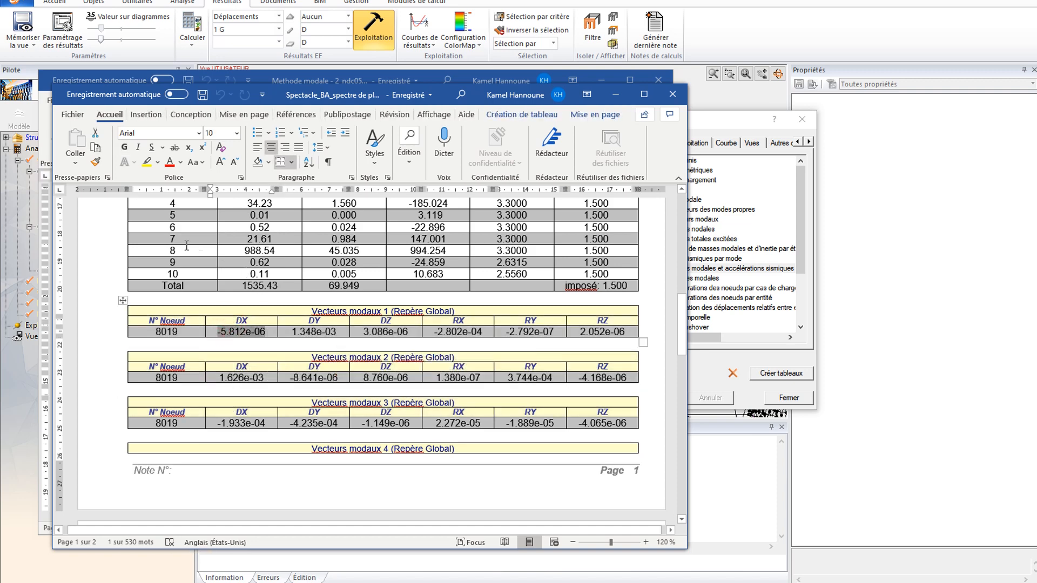
click(170, 163)
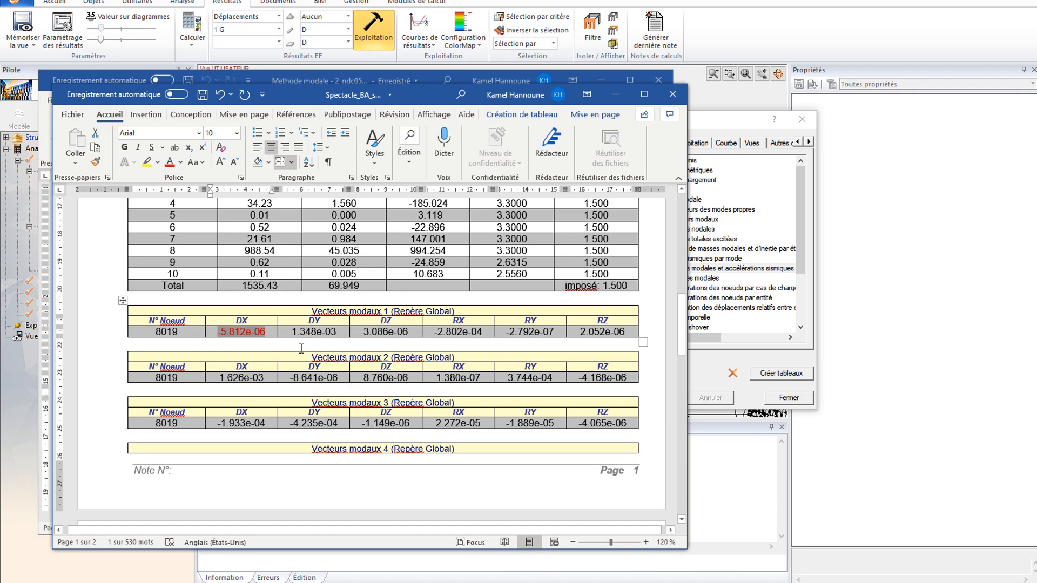
drag(290, 332, 319, 332)
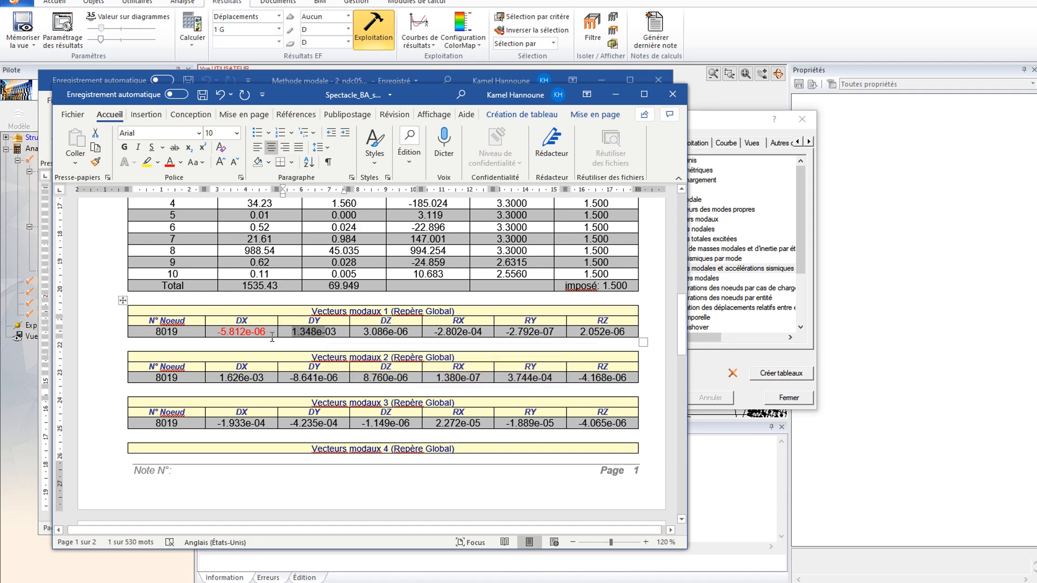
click(272, 336)
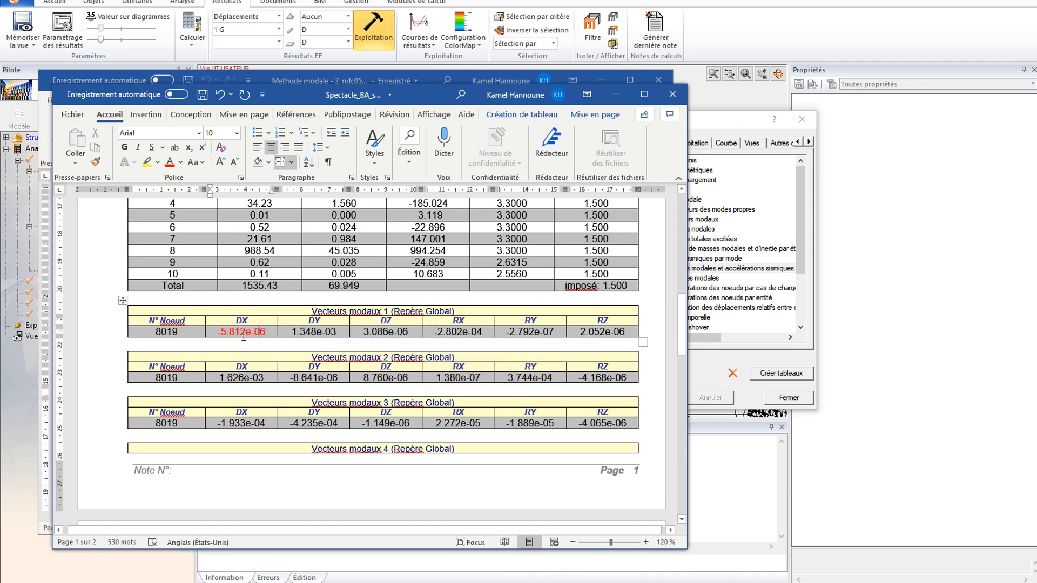
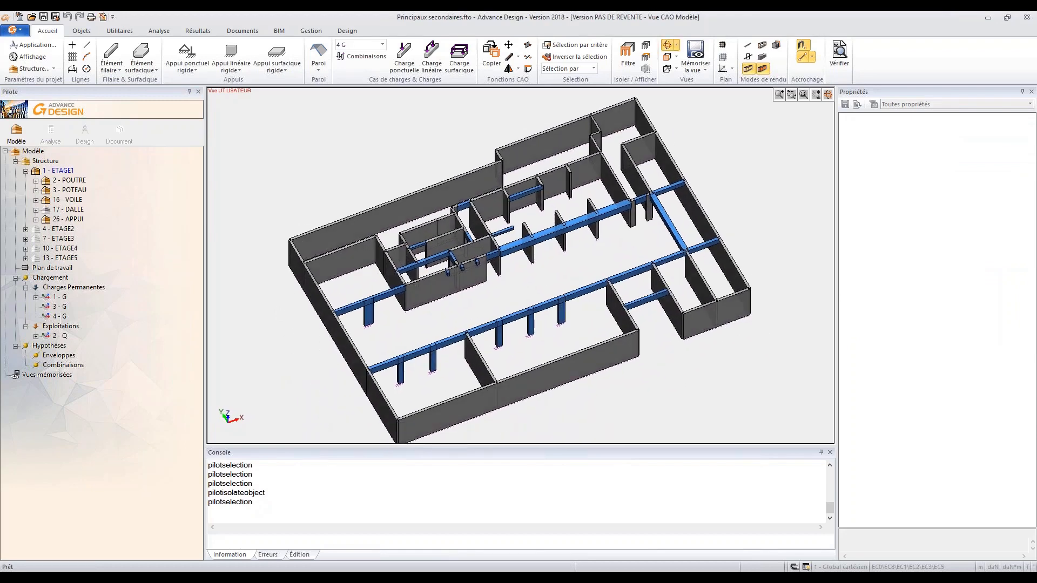
- Open the analysis model of the Principaux secondaires project
click(50, 131)
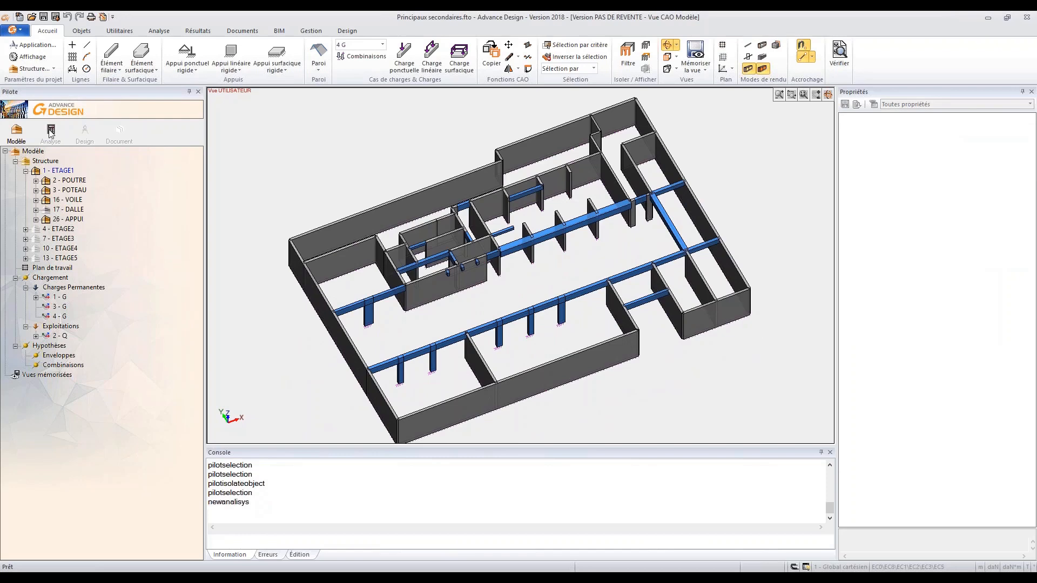
click(581, 361)
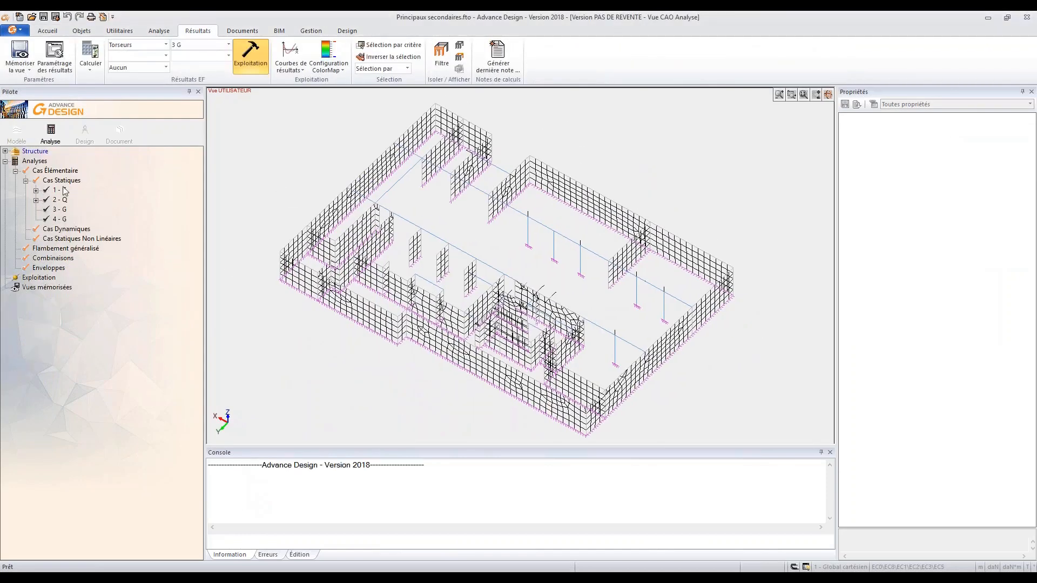
- Select all walls of the 16 - VOILE system in ETAGE1 and open the report generator
click(4, 152)
click(16, 161)
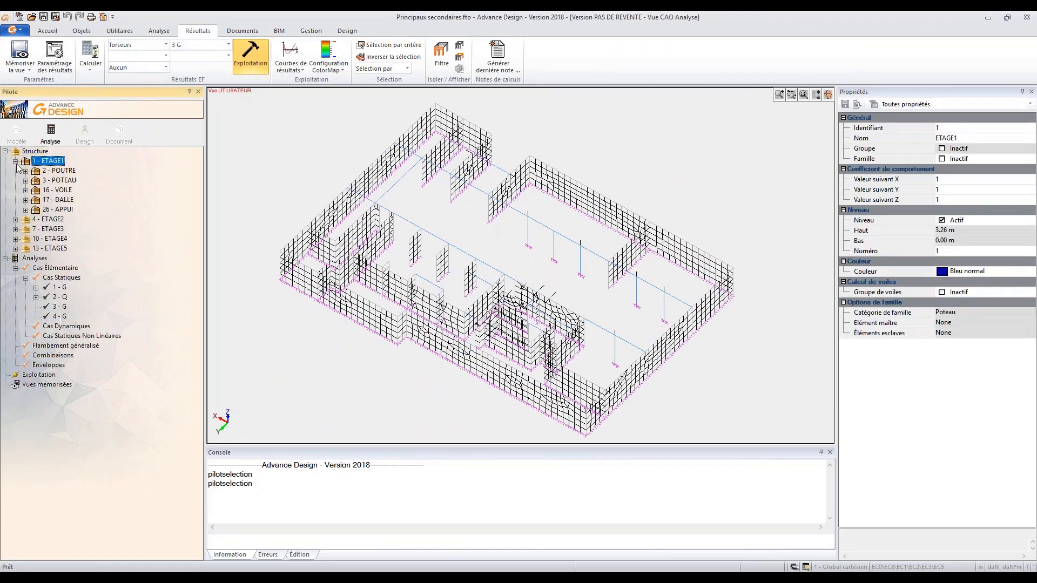
click(63, 191)
double_click(63, 191)
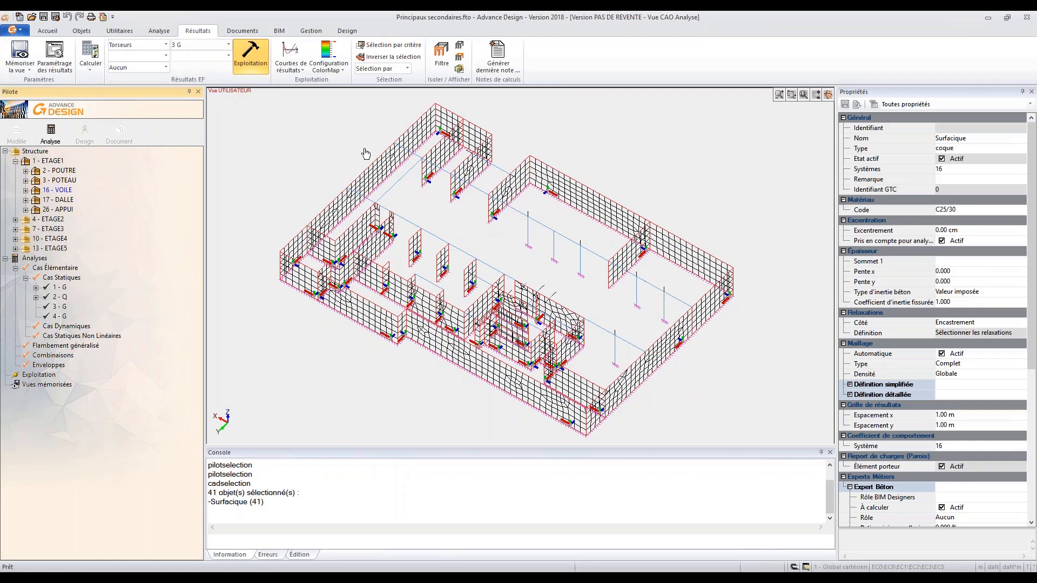
click(501, 61)
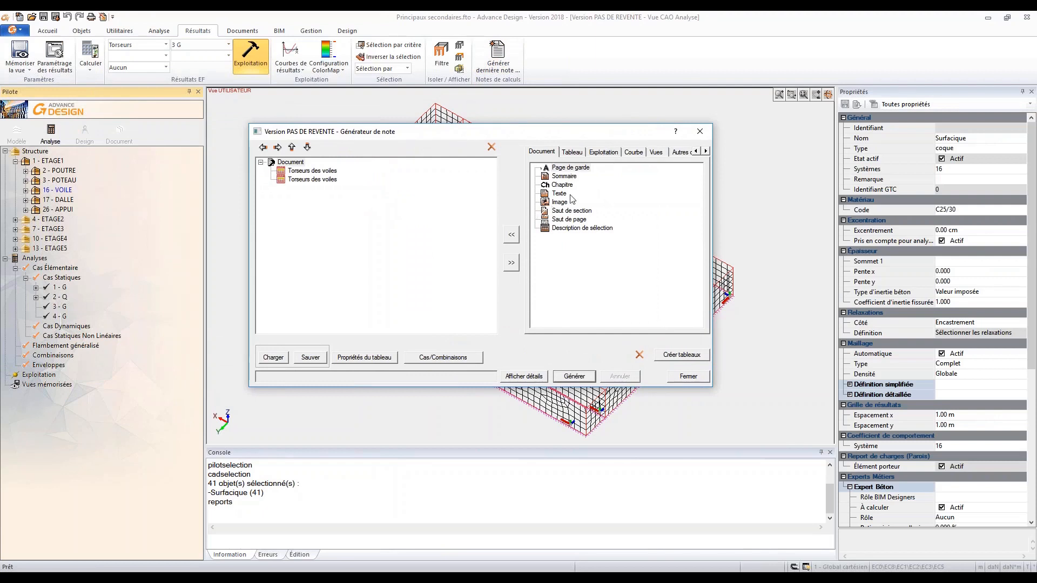
- Inspect the column definition of the user table Torseurs des voiles in the table generator and leave it unmodified
click(573, 151)
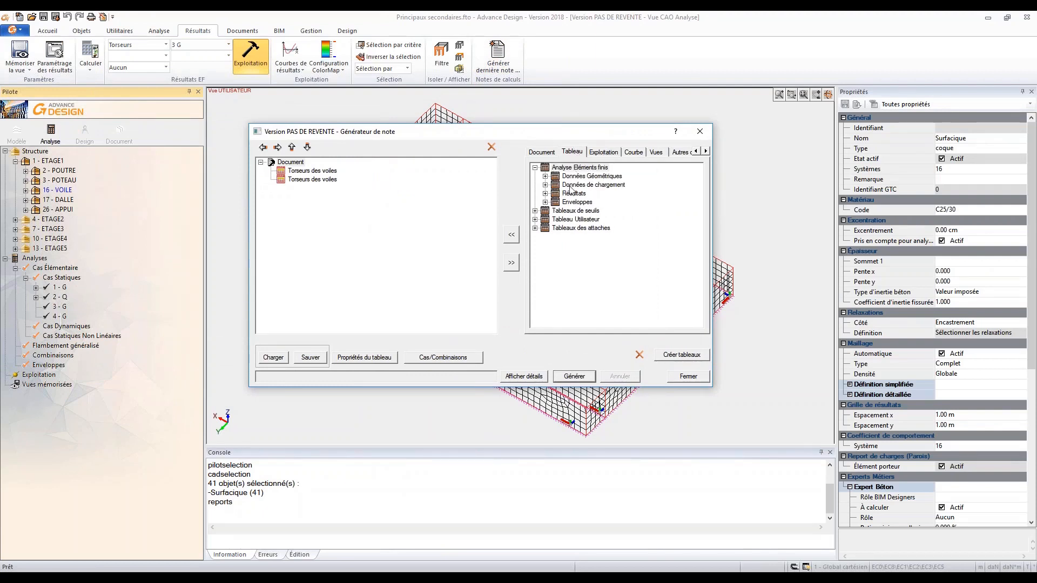
click(535, 220)
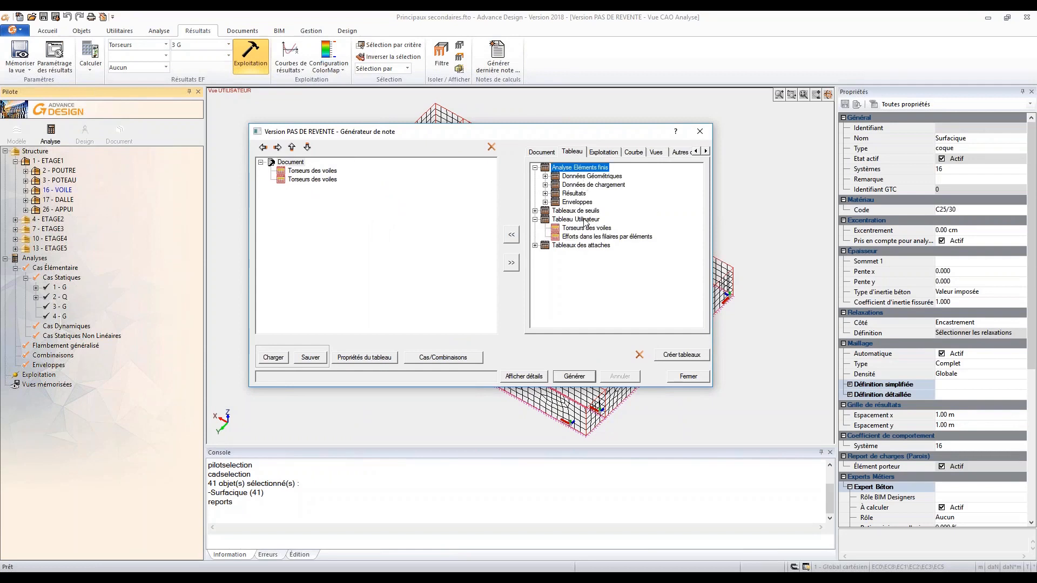
click(545, 194)
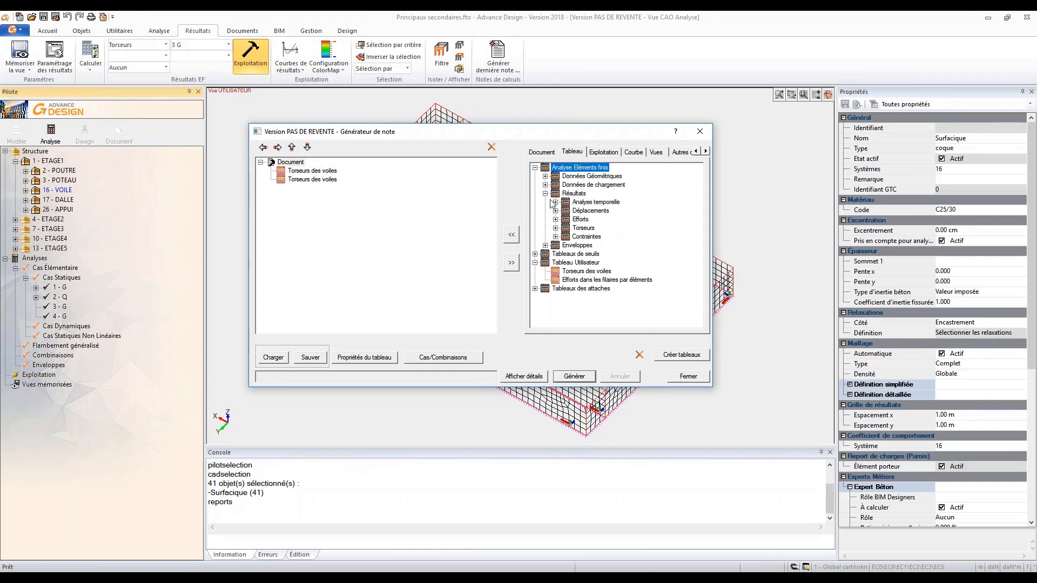
click(555, 228)
click(599, 237)
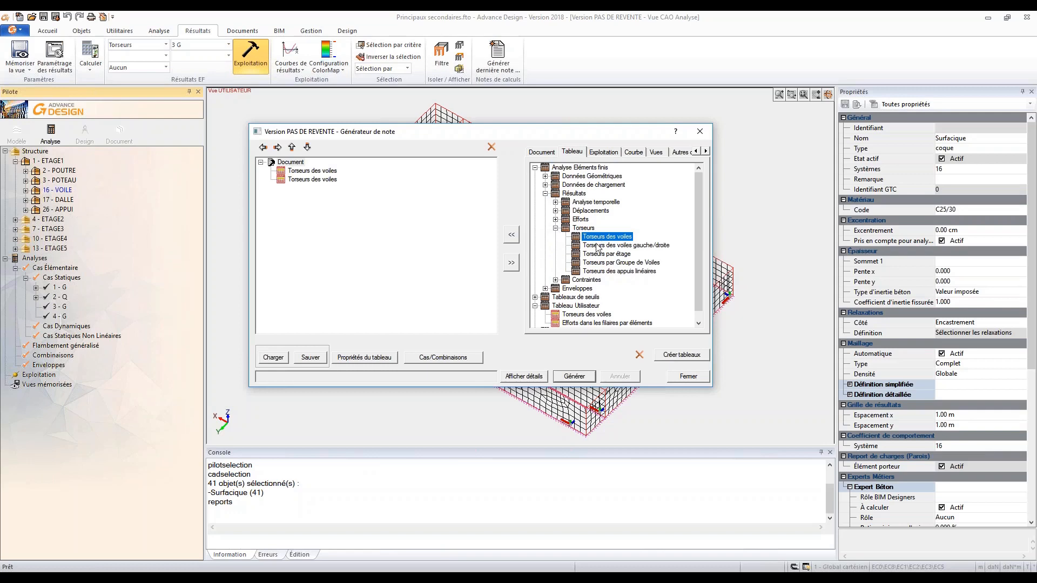
click(594, 315)
click(675, 355)
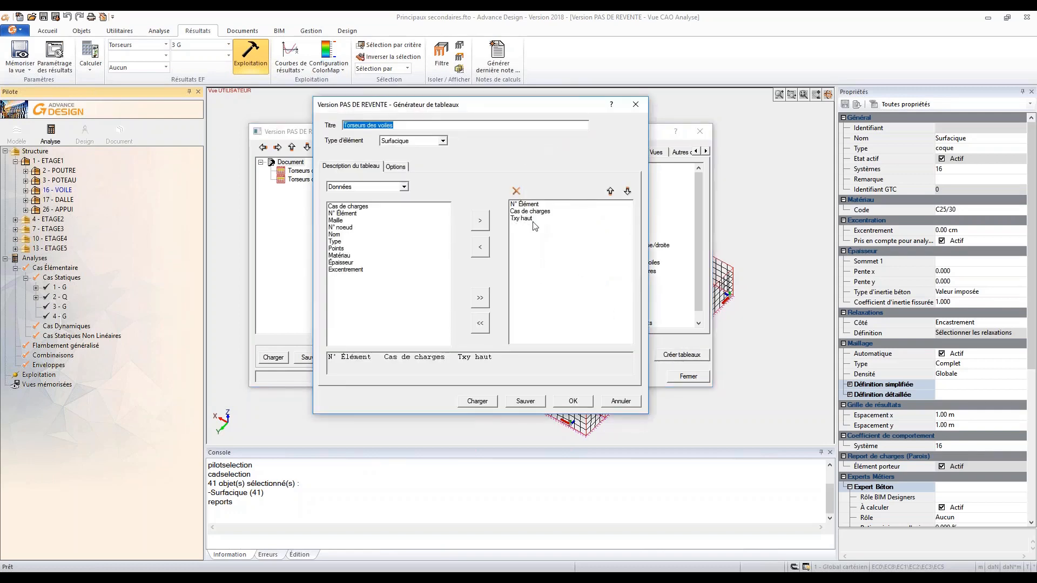
click(622, 403)
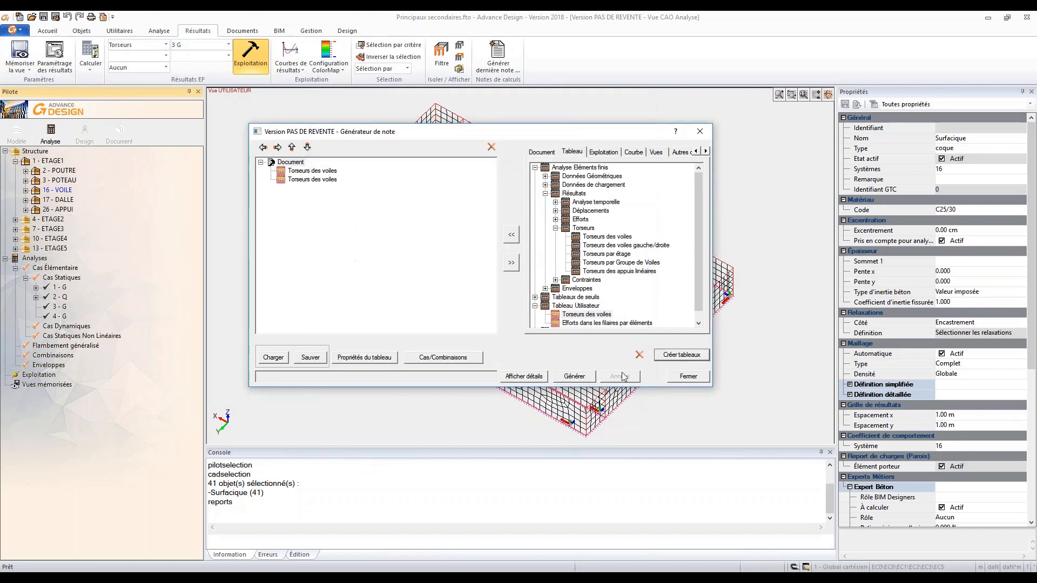
- Generate the report from the two Torseurs des voiles tables and look through the resulting Excel sheet
click(315, 172)
click(317, 180)
click(316, 172)
click(317, 180)
click(318, 173)
click(574, 376)
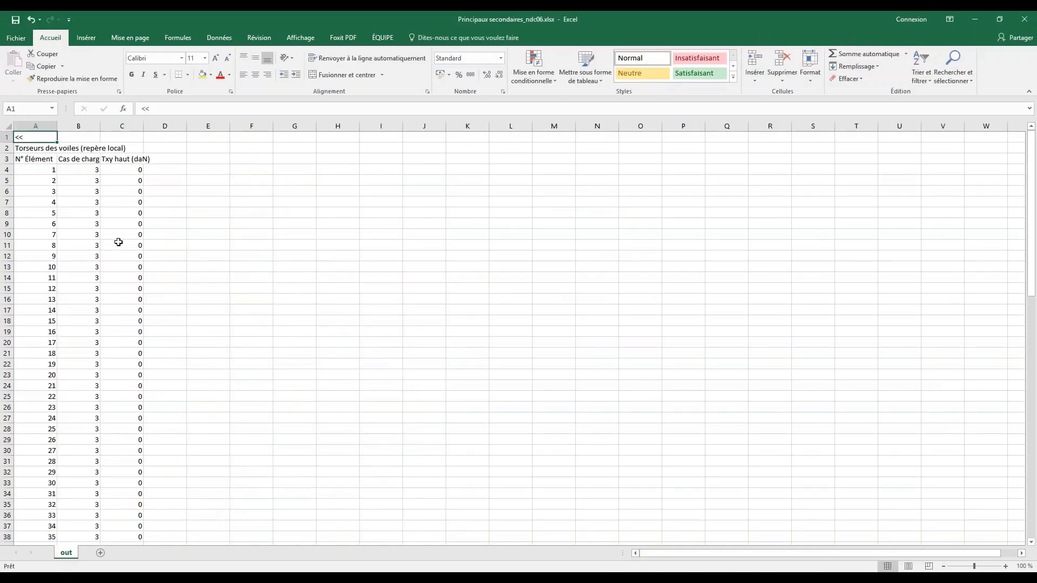
scroll(119, 239, down, 5)
scroll(135, 234, down, 2)
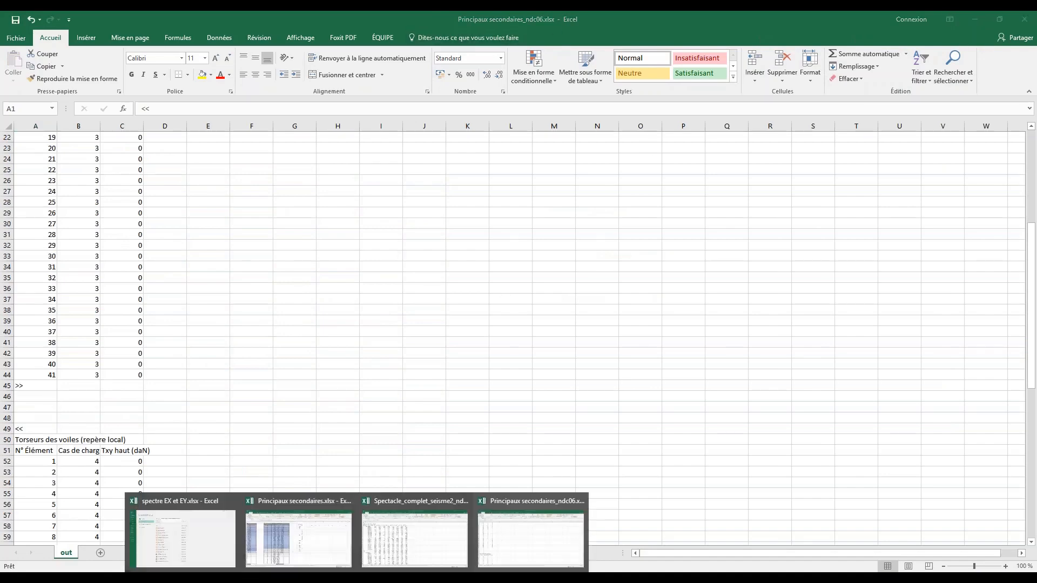
- Switch to Principaux secondaires.xlsx and examine the cumulative Txy sums, the 15% totals and the secondary walls listed for X and Y
click(302, 540)
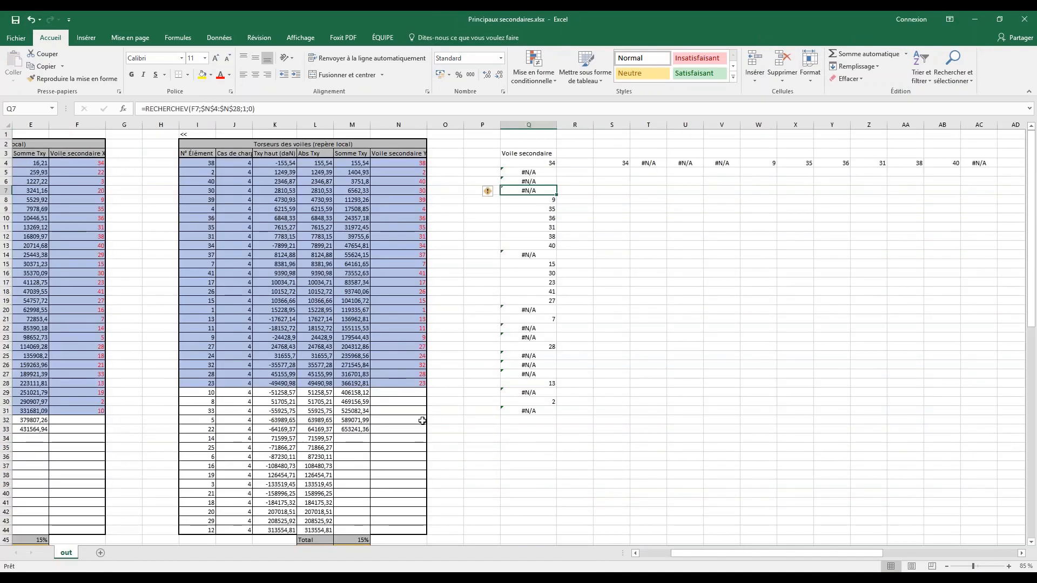
drag(715, 553, 681, 553)
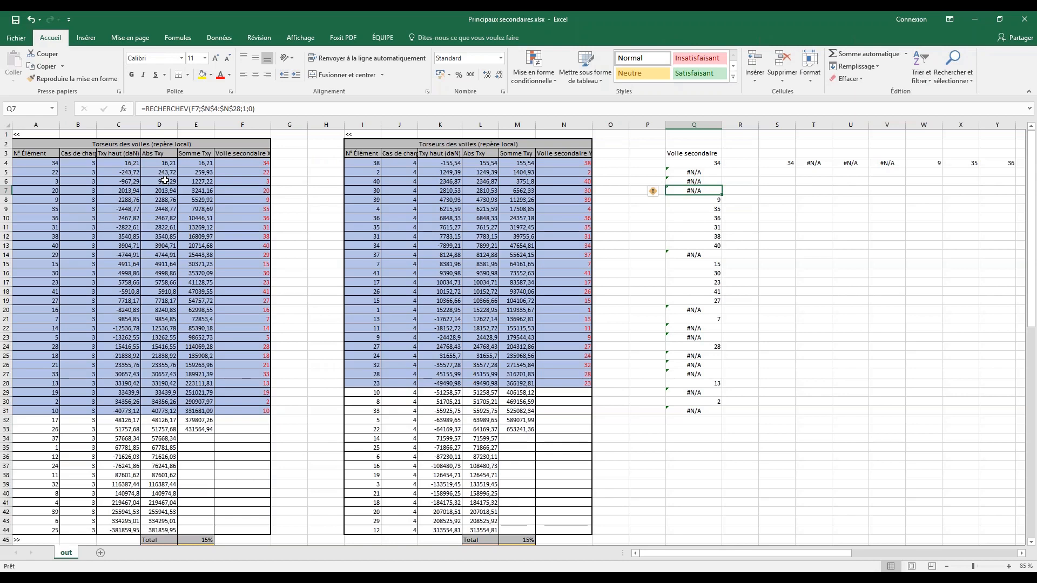
scroll(165, 180, down, 1)
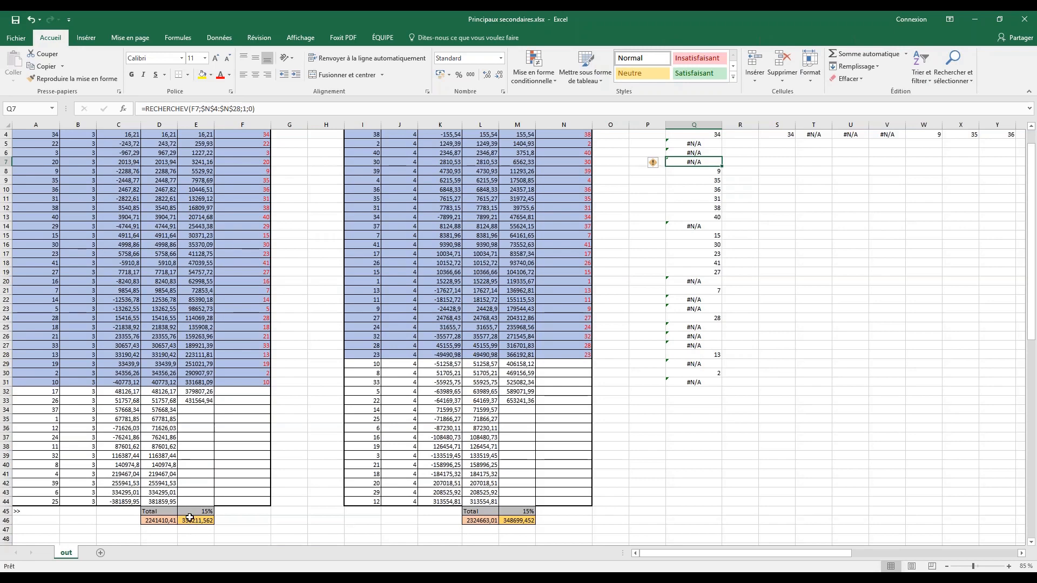
scroll(190, 519, up, 1)
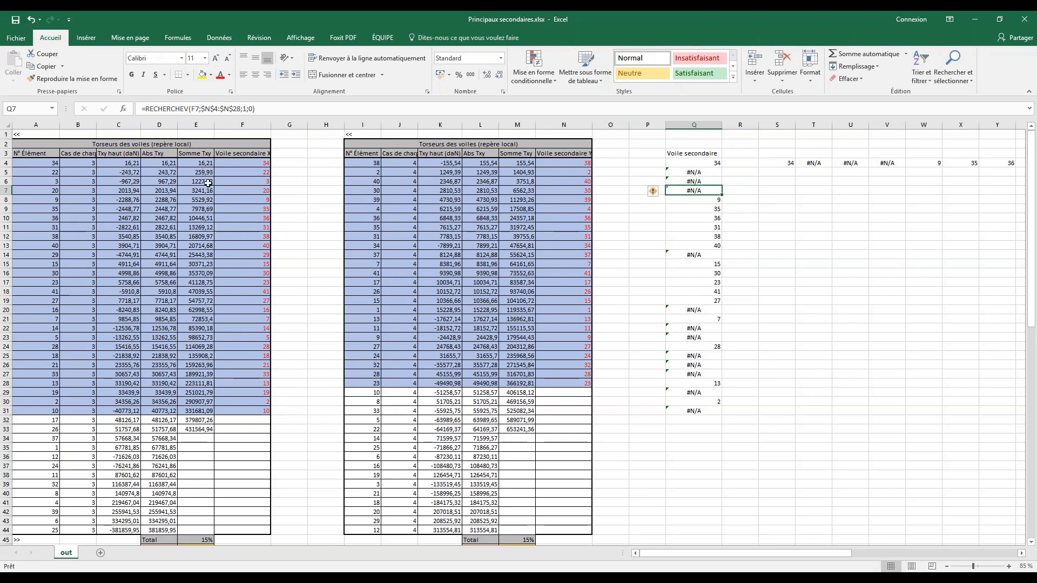
scroll(209, 420, down, 2)
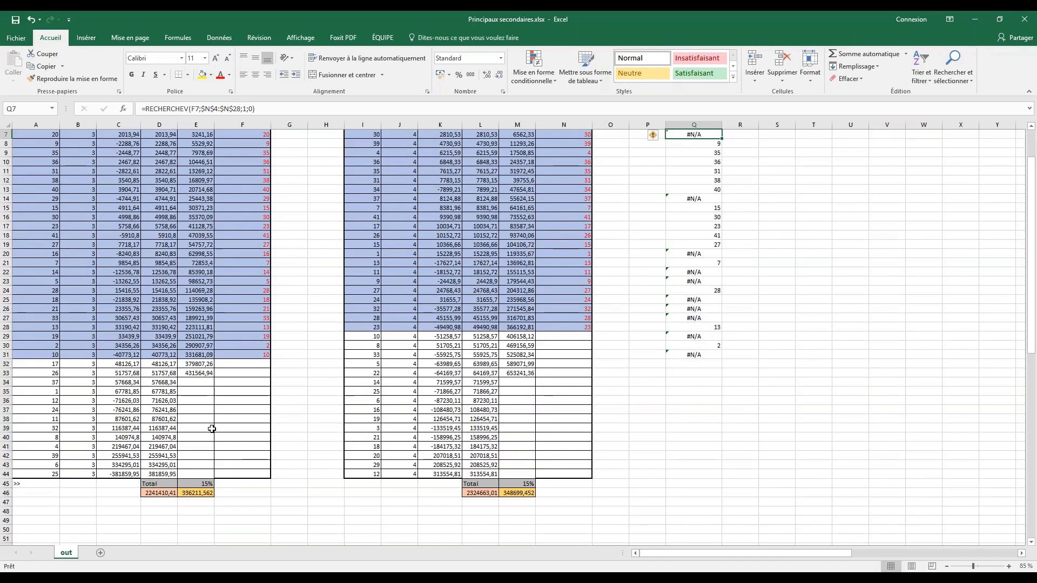
scroll(209, 420, up, 1)
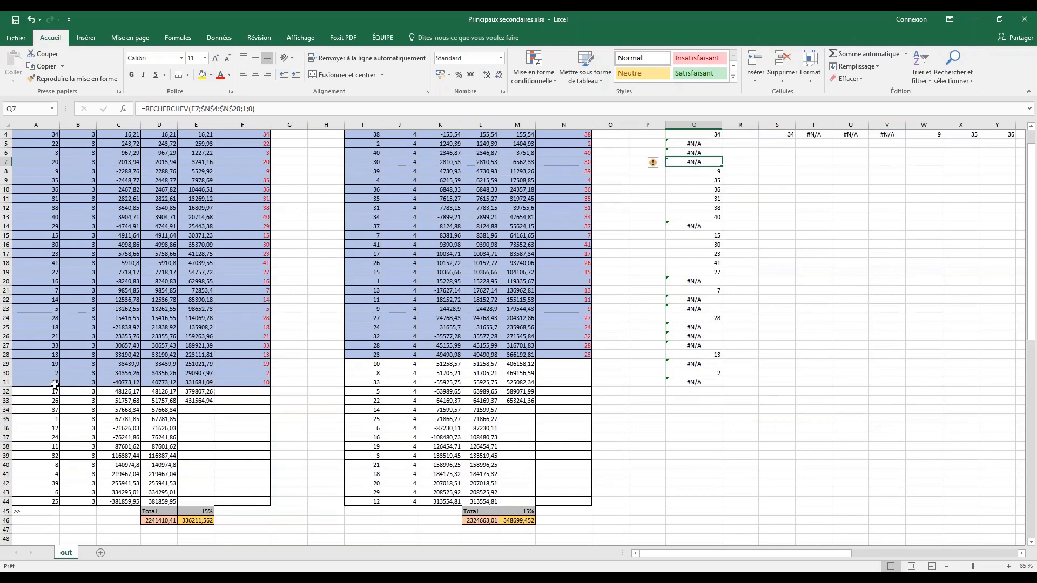
scroll(214, 204, up, 1)
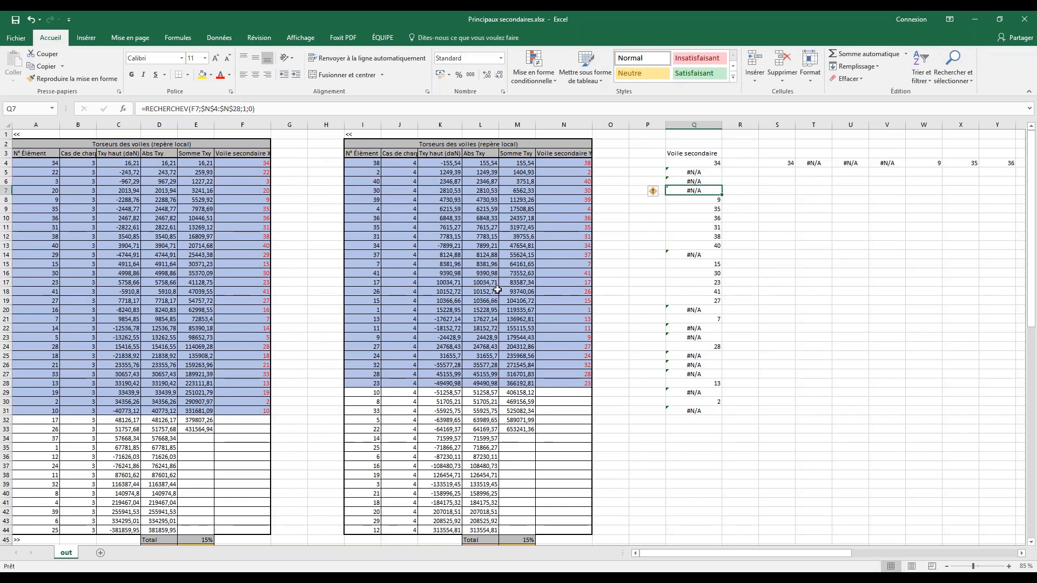
scroll(536, 273, down, 1)
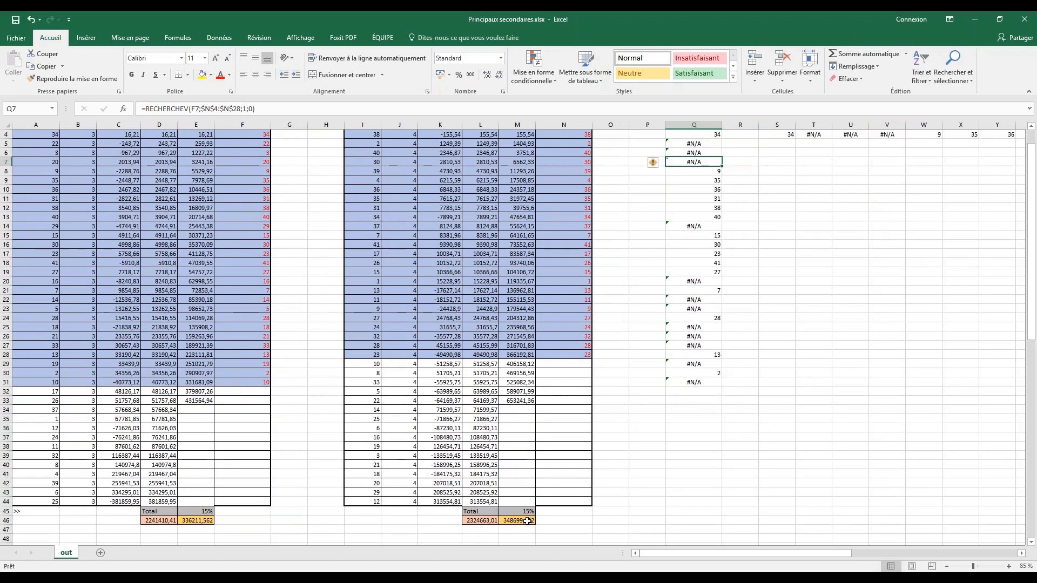
scroll(566, 455, up, 1)
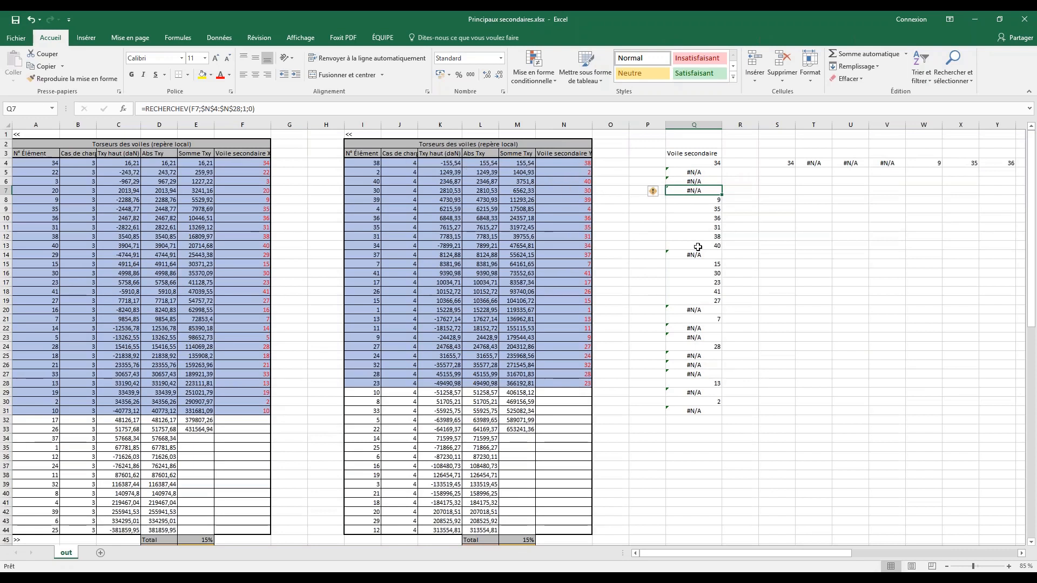
click(718, 209)
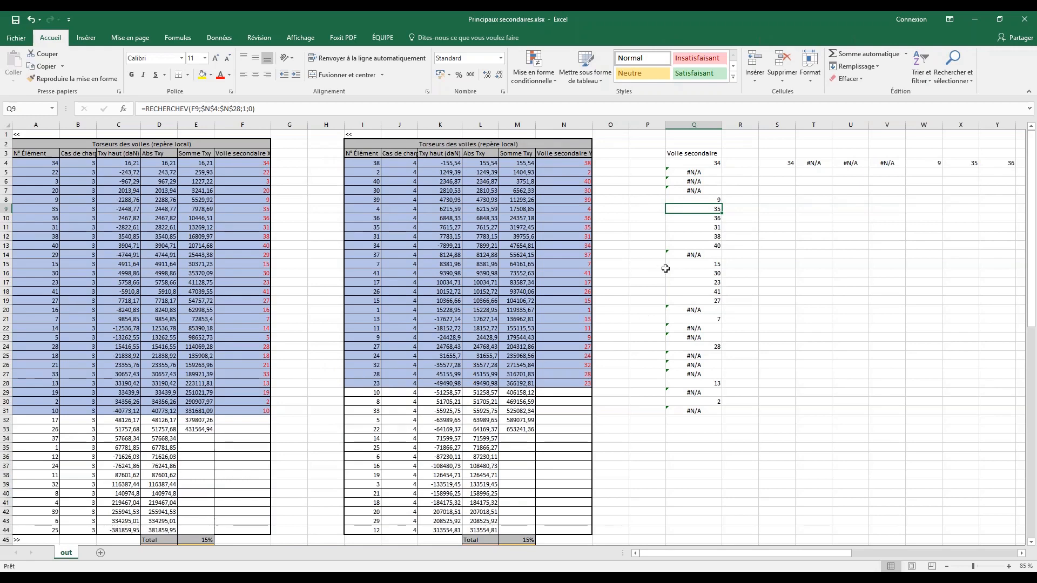
- Open the file sélection voiles.txt from the Principaux_secondaires folder of the Webinar projects
click(330, 581)
click(115, 549)
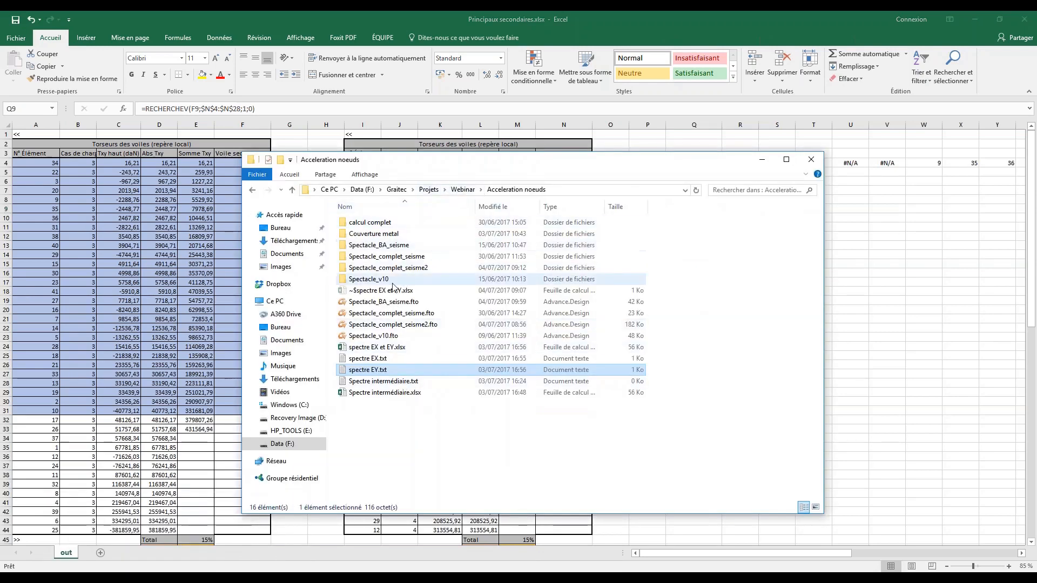
click(475, 192)
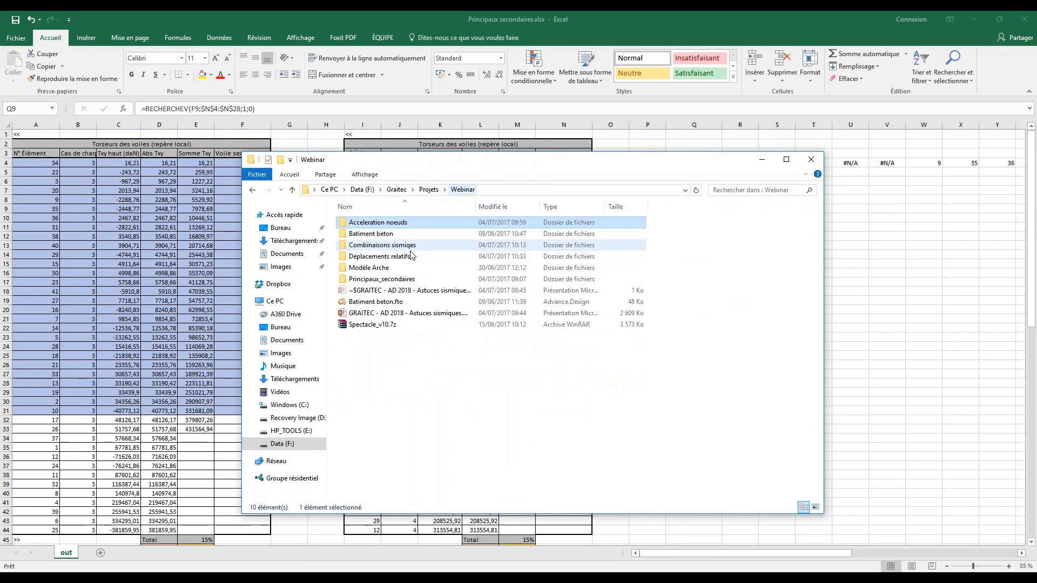
double_click(397, 281)
double_click(386, 294)
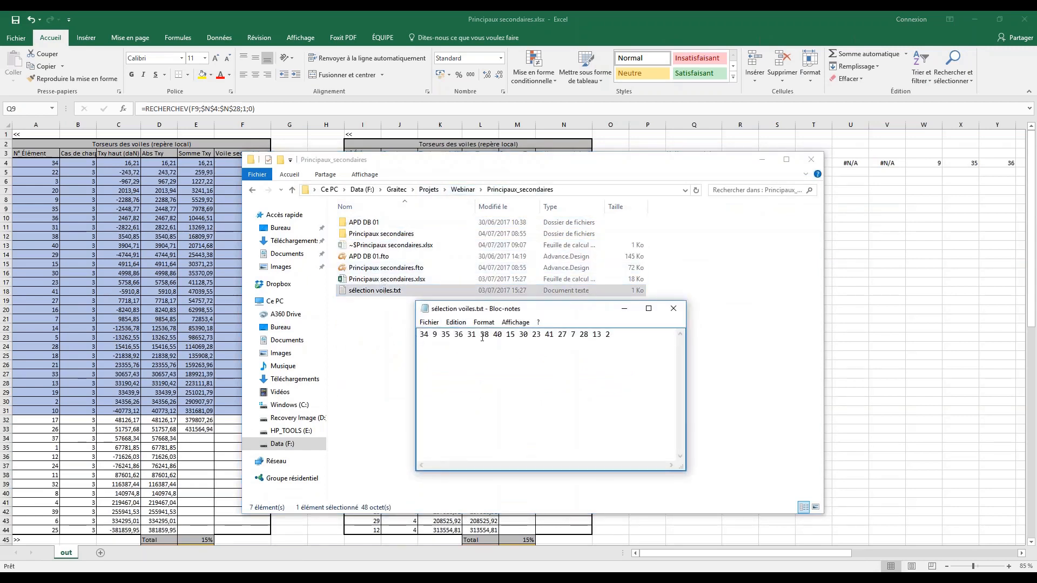
- Clear the file browser away and copy the whole list of wall numbers from sélection voiles.txt
drag(713, 162, 485, 208)
click(535, 206)
drag(588, 310, 360, 300)
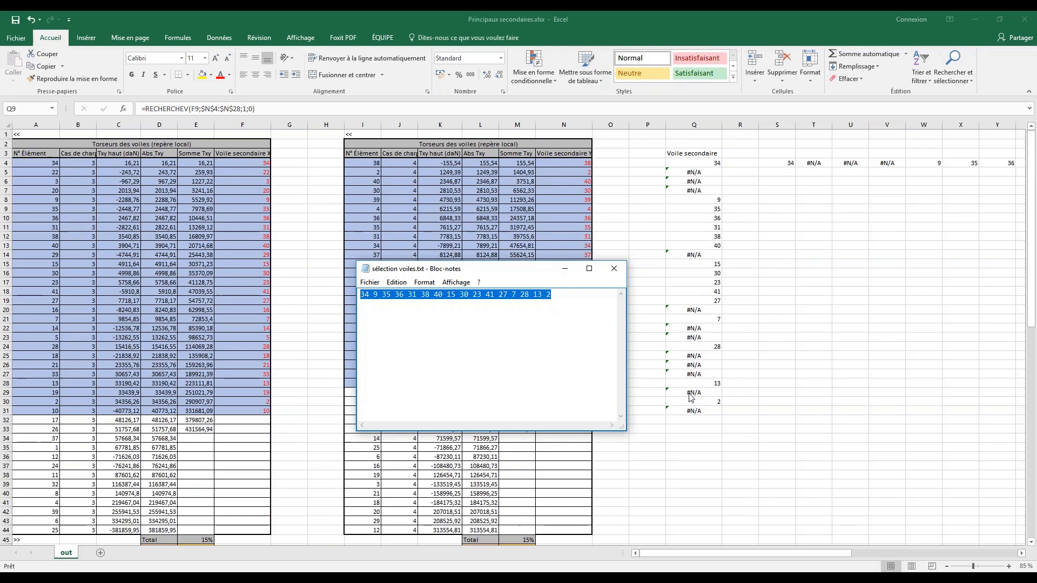
- Switch back to the Principaux secondaires model in Advance Design and close the report generator
click(331, 582)
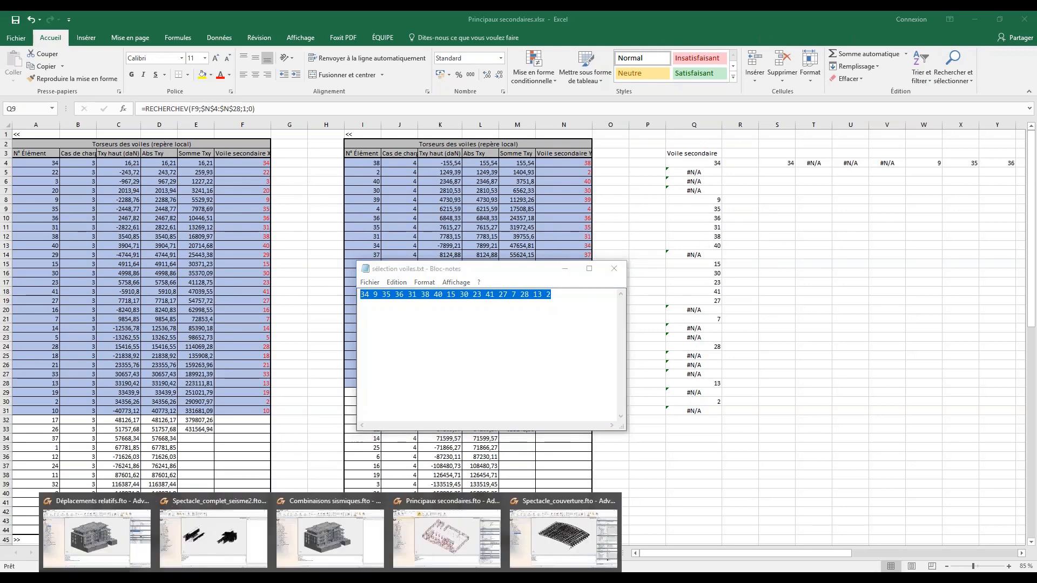
click(459, 542)
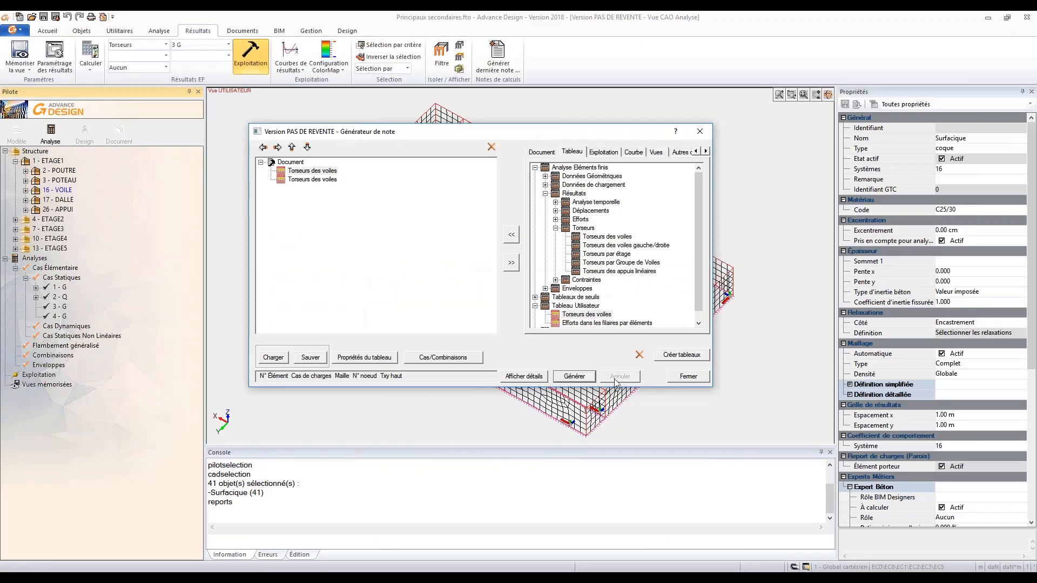
click(688, 377)
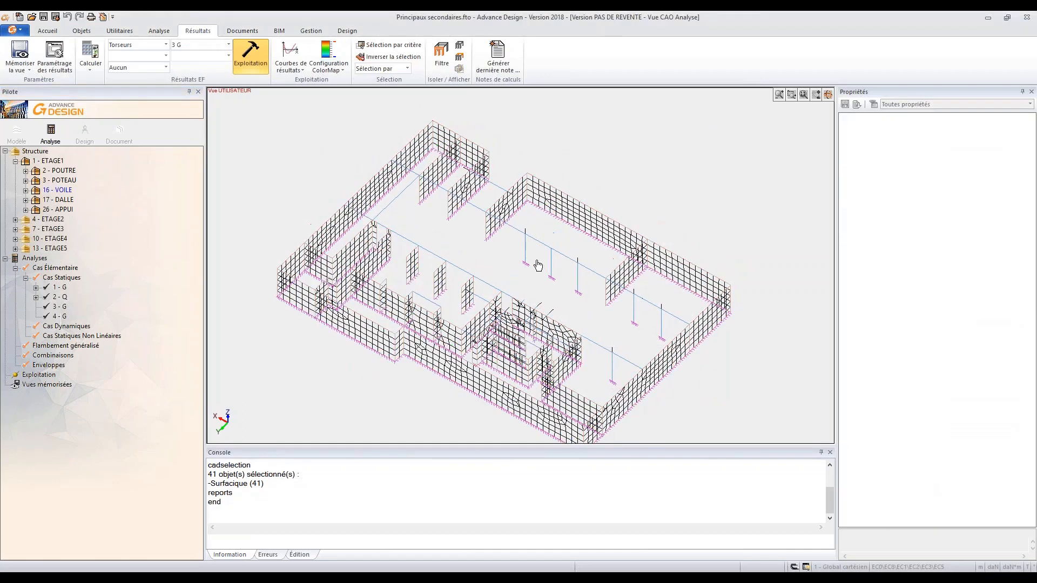
- Select the surface elements whose identifiers match the copied wall list and display the mesh on that selection only
key(alt+s)
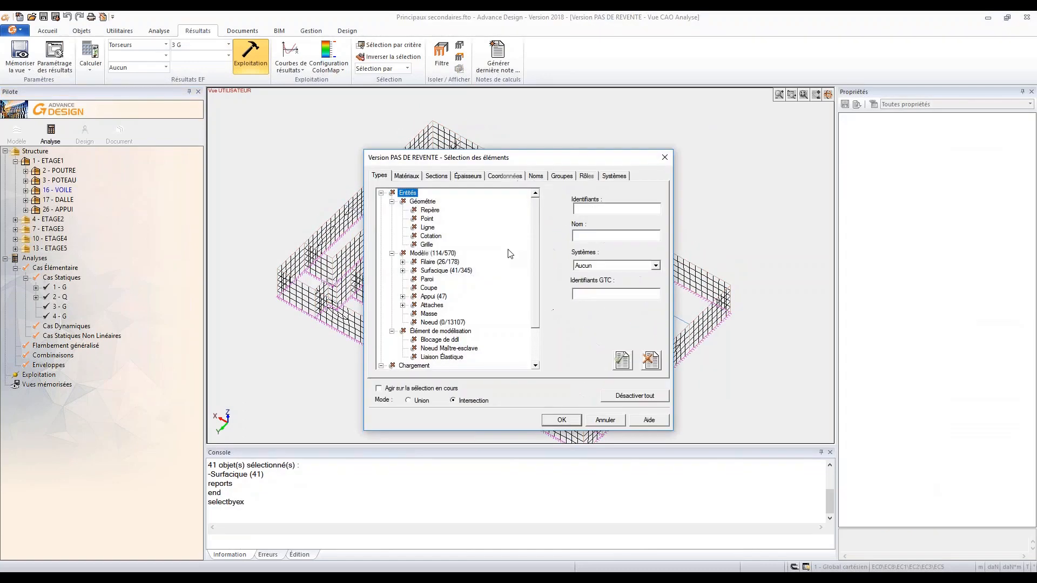
click(444, 270)
click(592, 207)
key(ctrl+v)
click(558, 420)
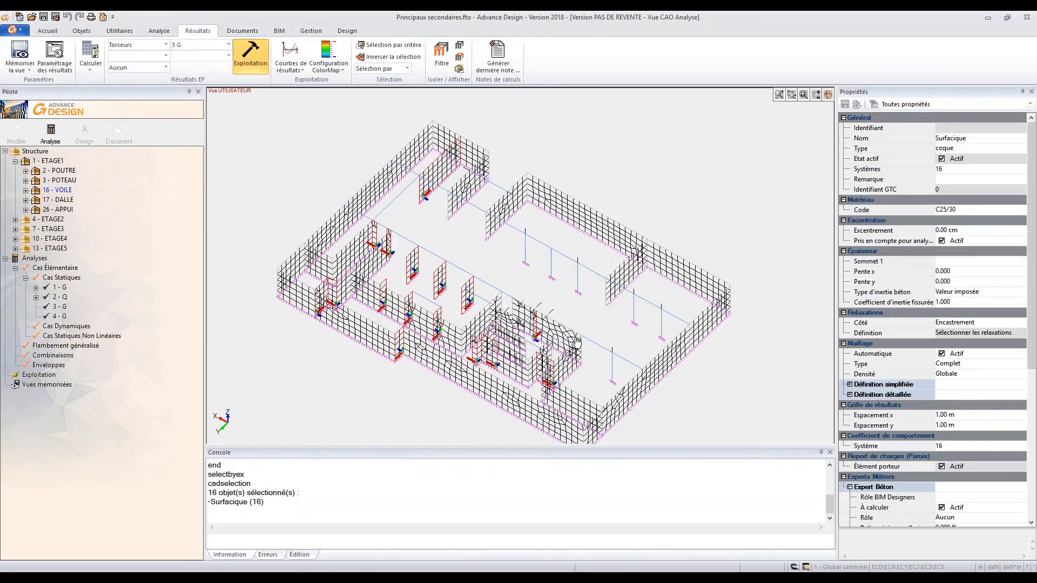
right_click(594, 138)
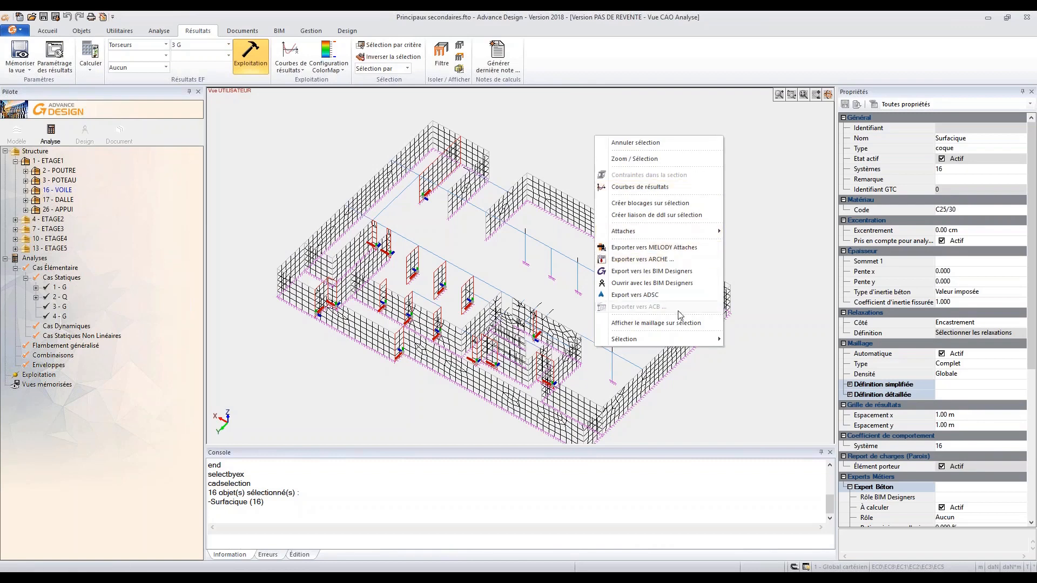
click(654, 323)
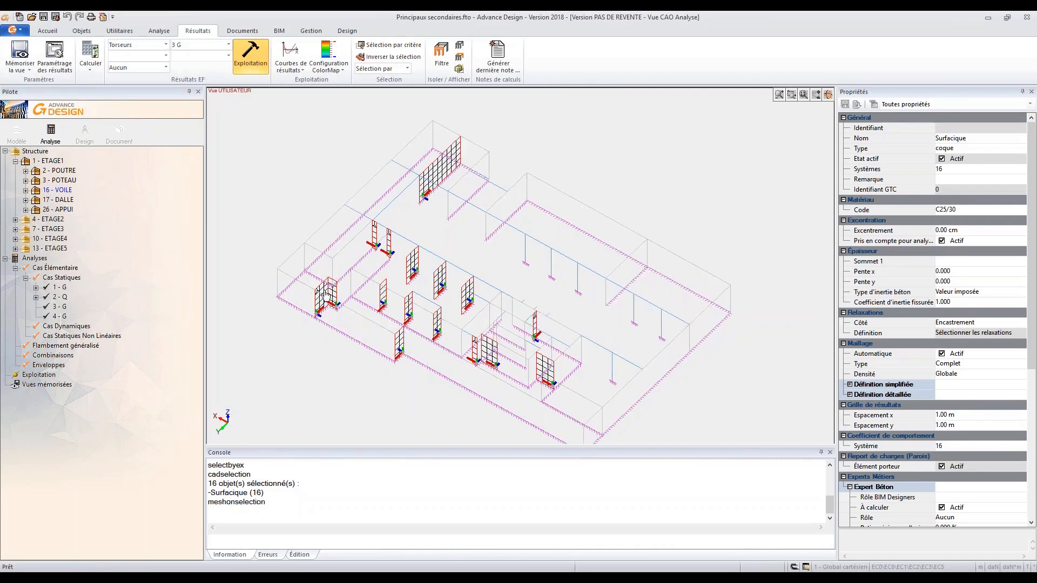
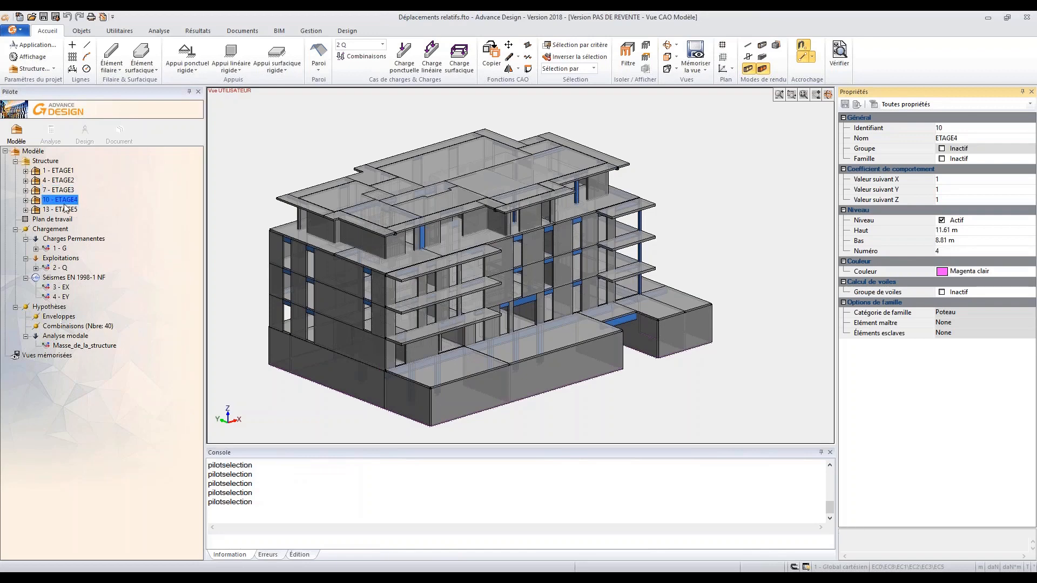
- Check the level numbers assigned to ETAGE4 and ETAGE5 in the Déplacements relatifs model
click(942, 250)
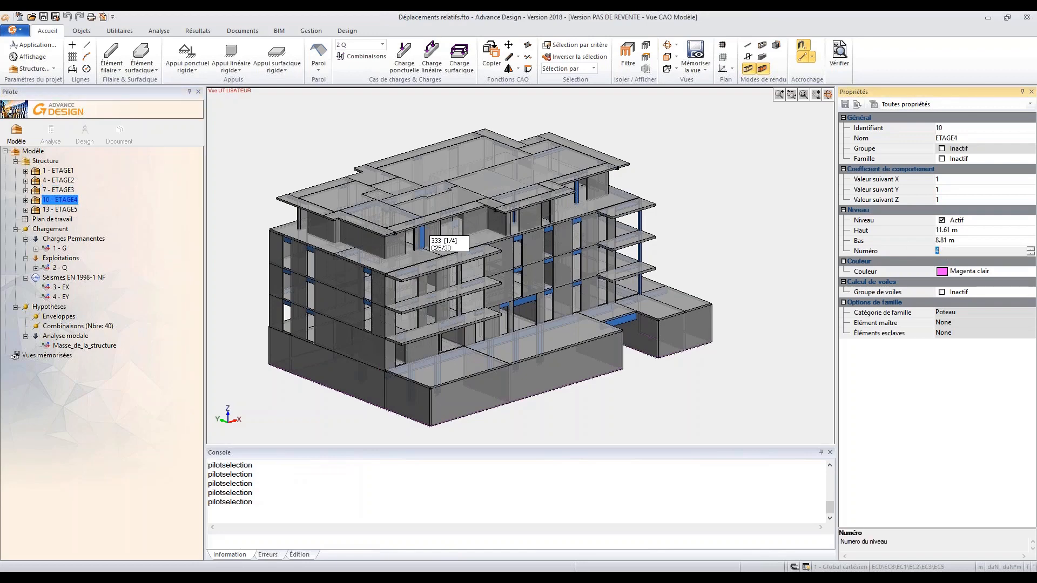
click(75, 209)
click(943, 252)
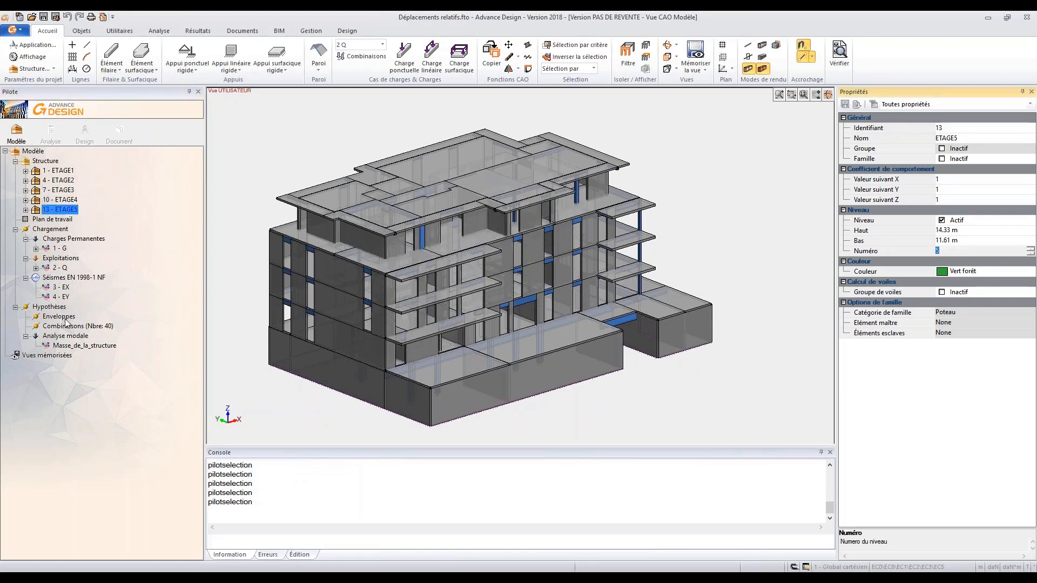
- Open the load combinations and inspect the definitions of combinations 101, 102, 103 and 117
double_click(81, 326)
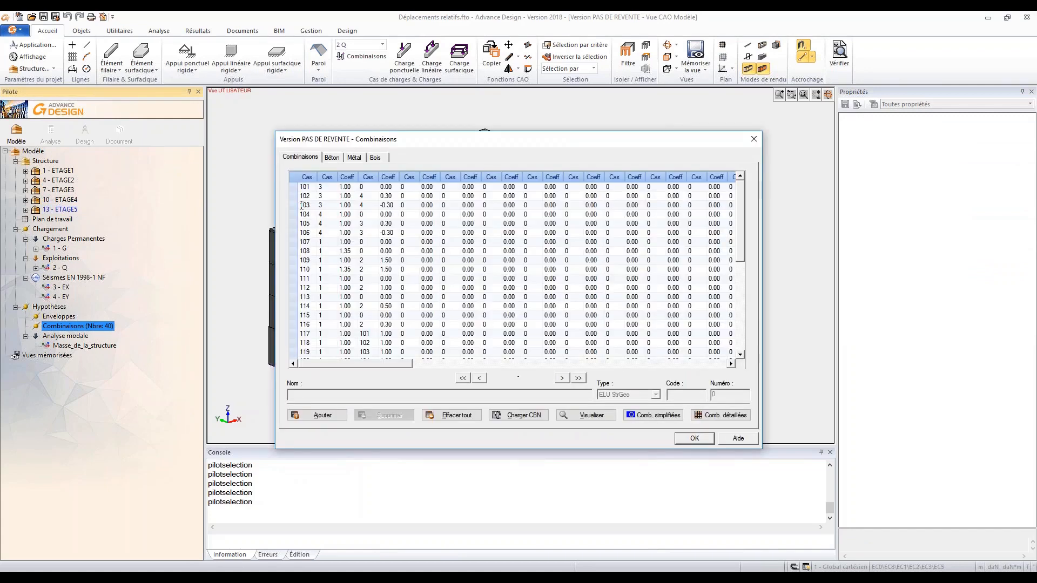
click(294, 187)
click(294, 196)
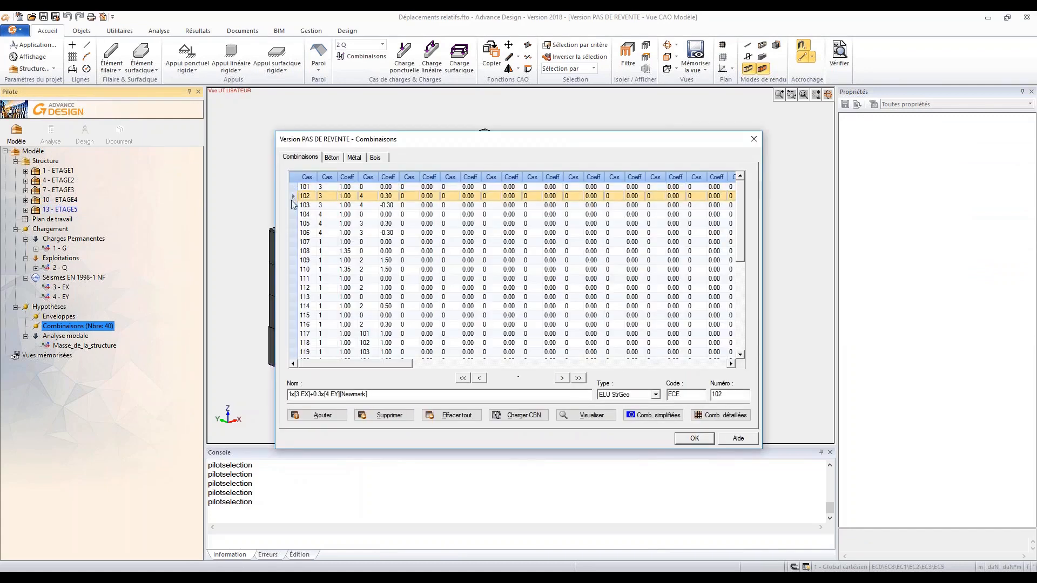
click(293, 206)
click(293, 333)
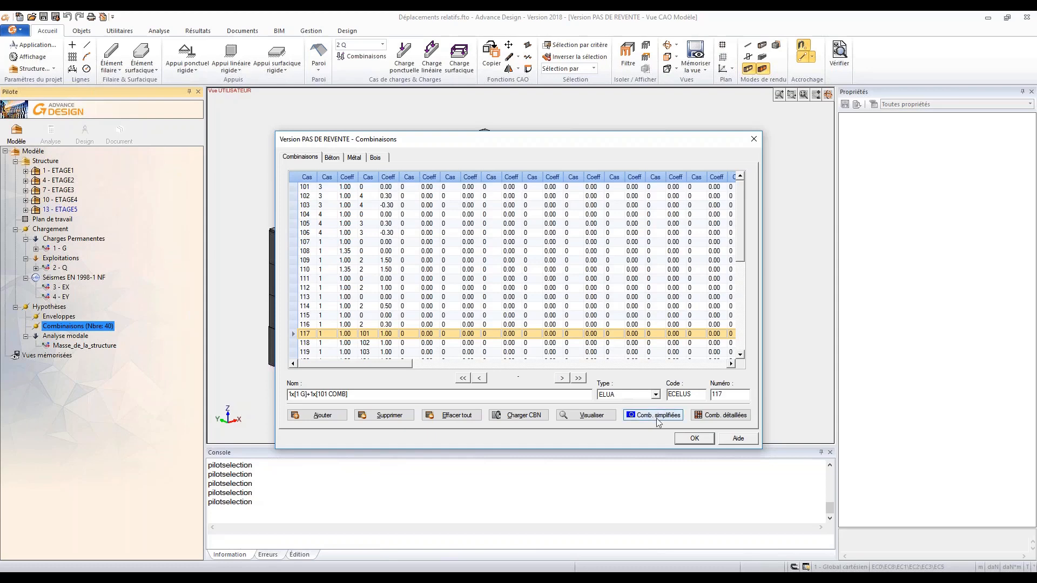
- Accept the load combinations, open the existing analysis model and collapse the analyses to reach the structure levels
click(695, 439)
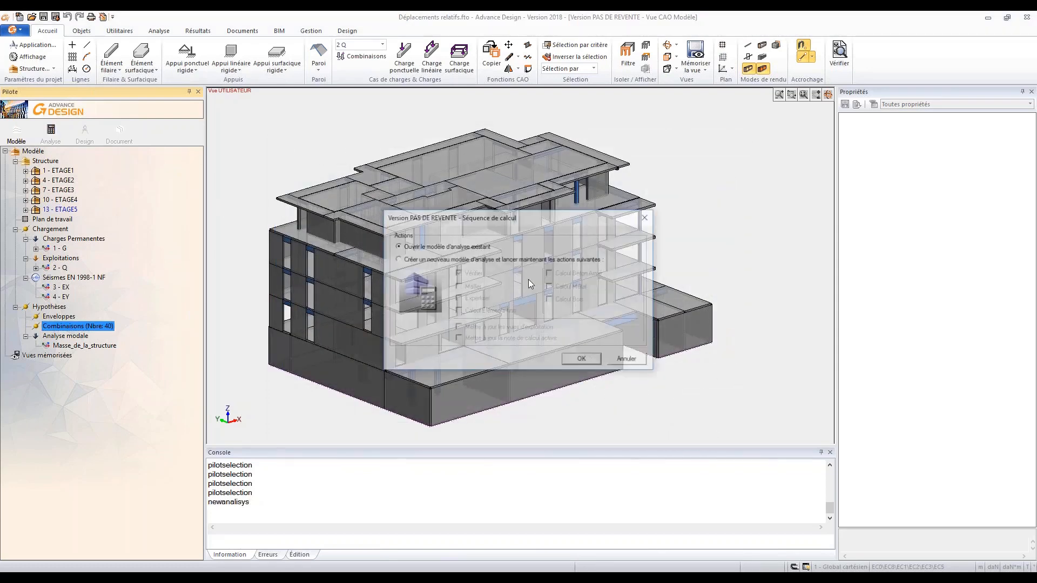
click(583, 361)
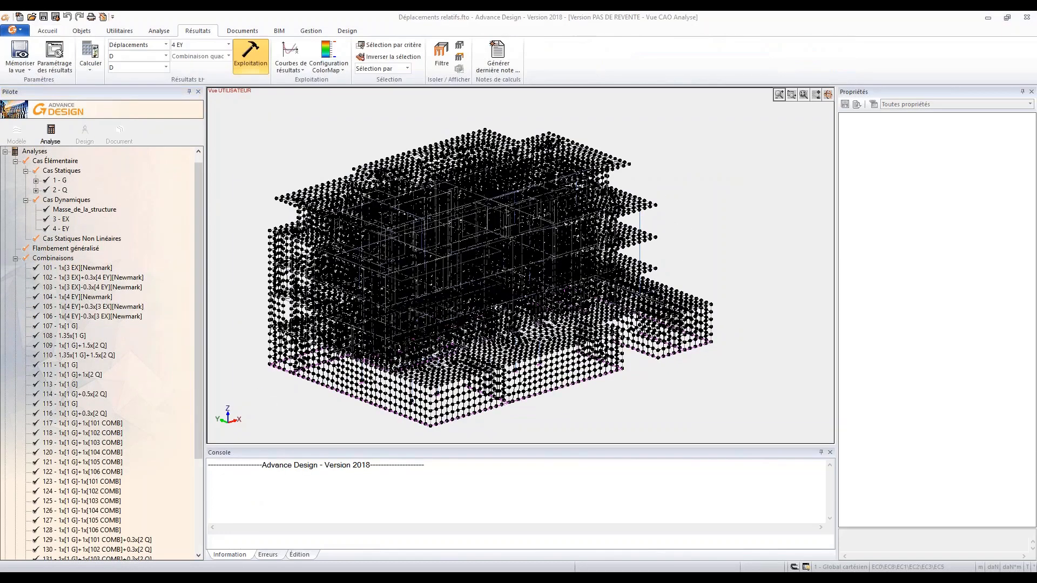
click(5, 152)
click(6, 151)
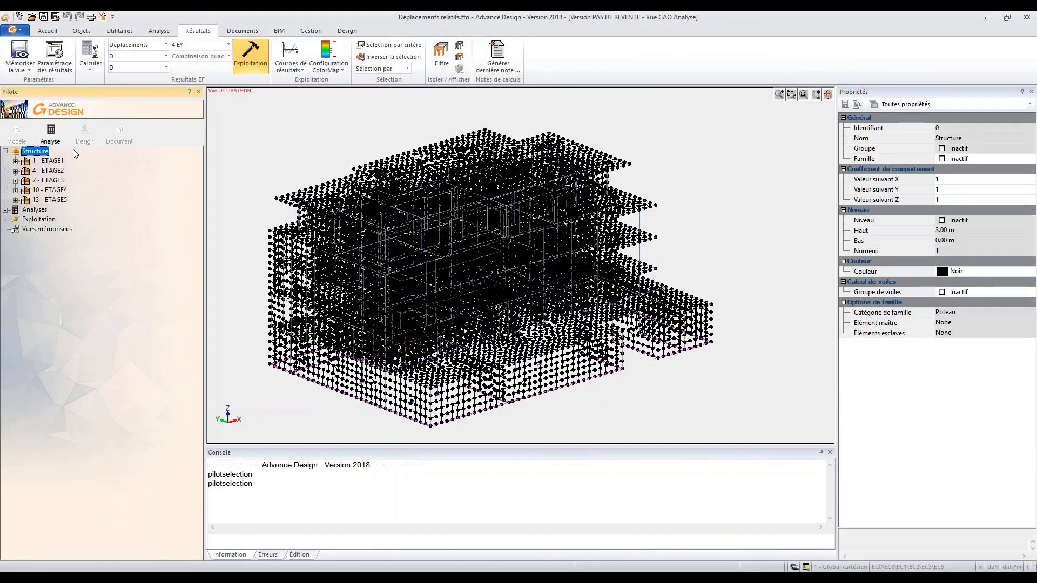
- In the report generator, clear the current content and add the results table checking relative displacements between storeys for seismic combinations
click(498, 54)
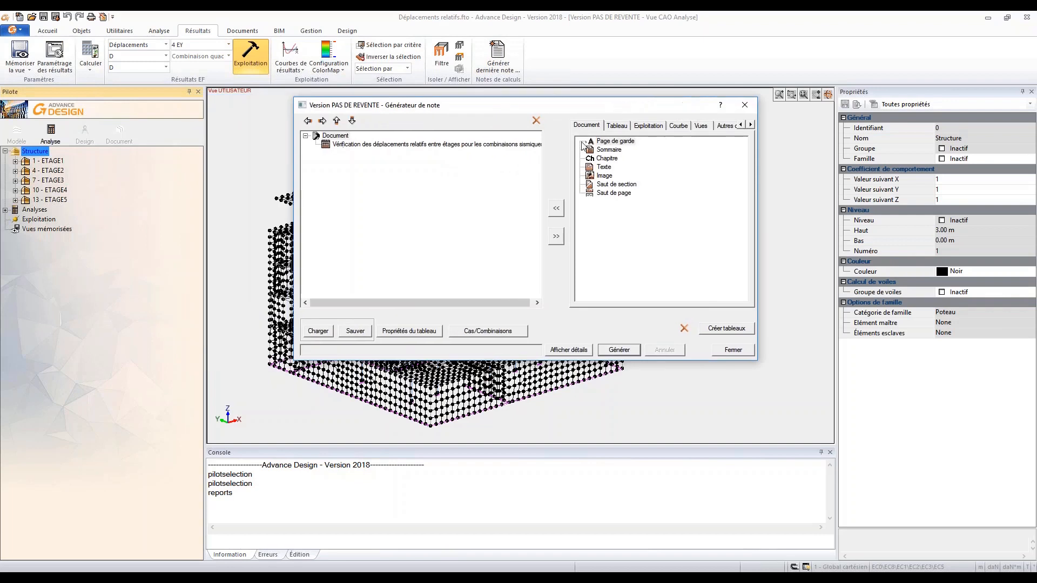
click(537, 121)
click(546, 258)
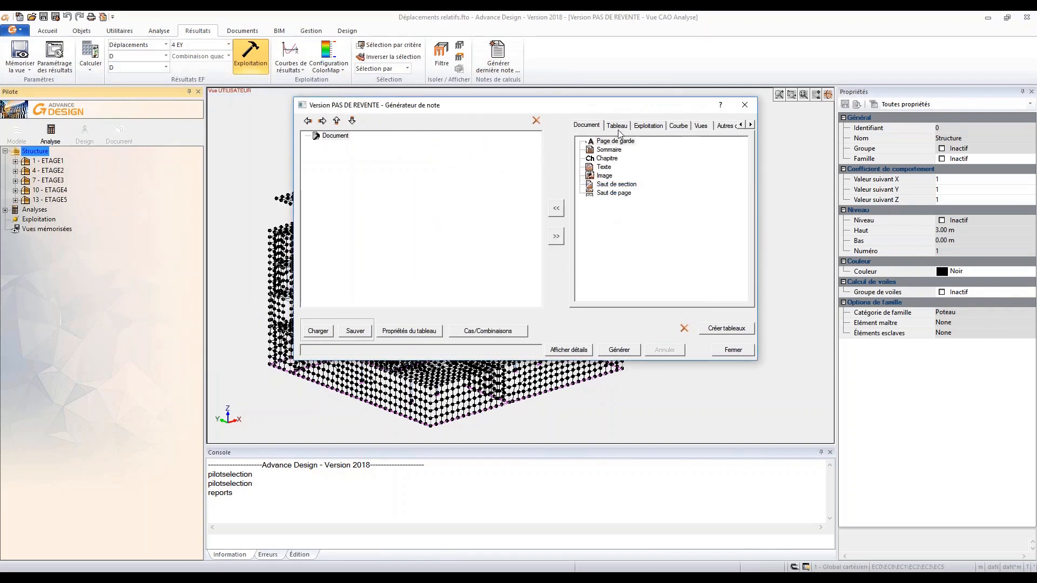
click(618, 126)
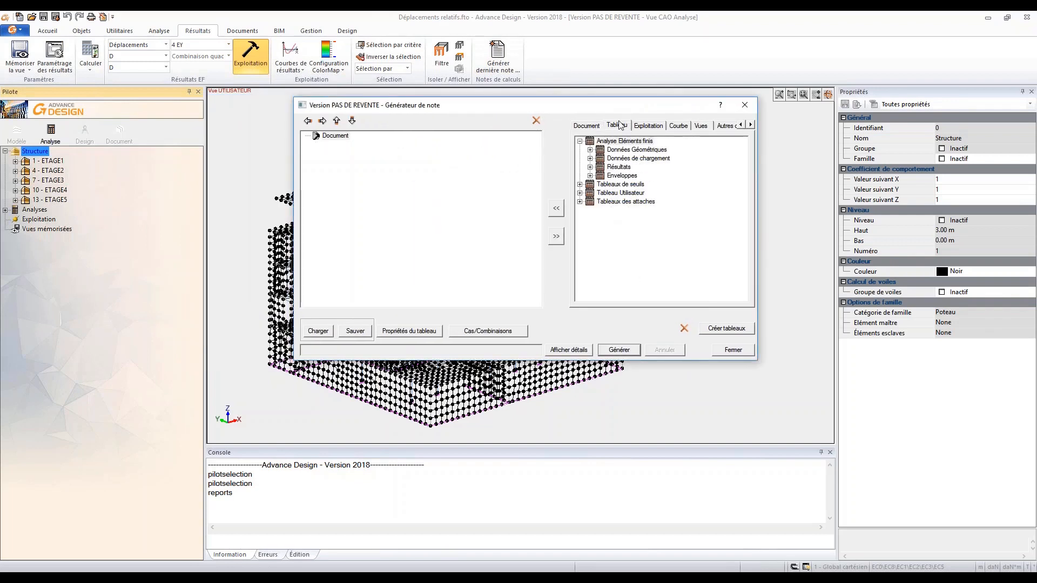
click(590, 167)
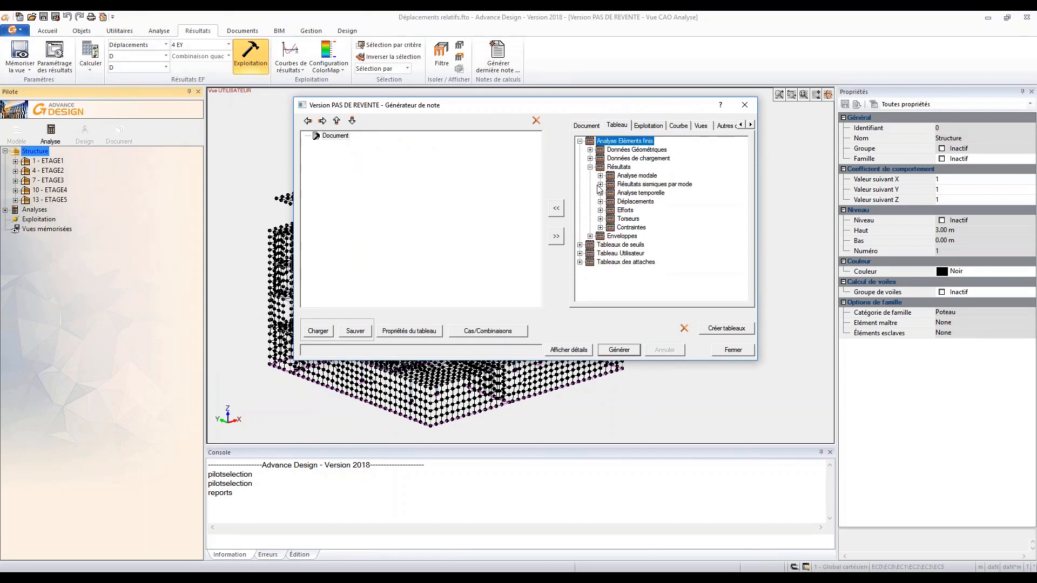
click(600, 184)
double_click(661, 229)
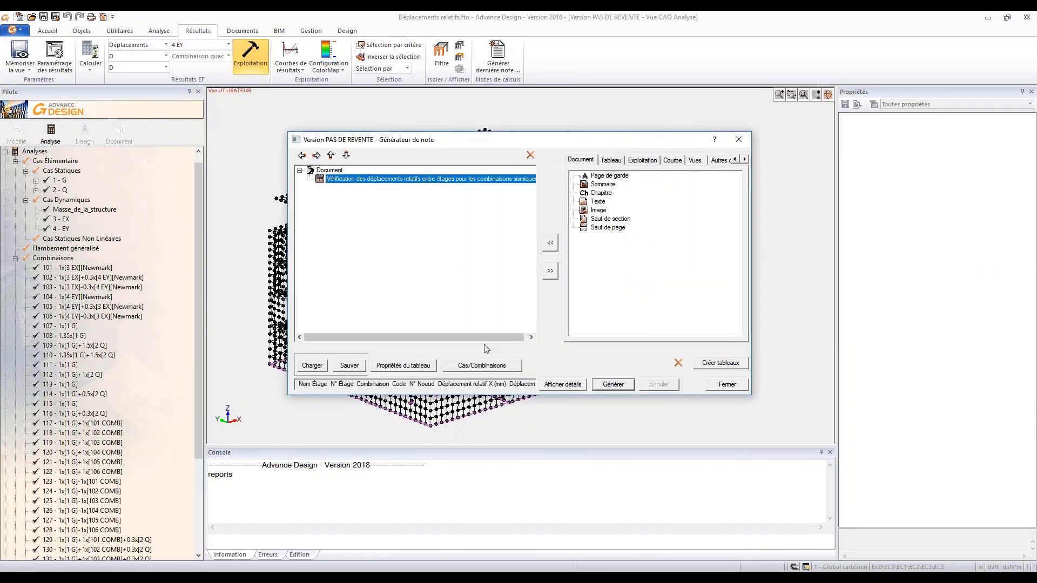
- Review the load cases and combinations included in the relative displacement table, accept them and generate the report
click(482, 365)
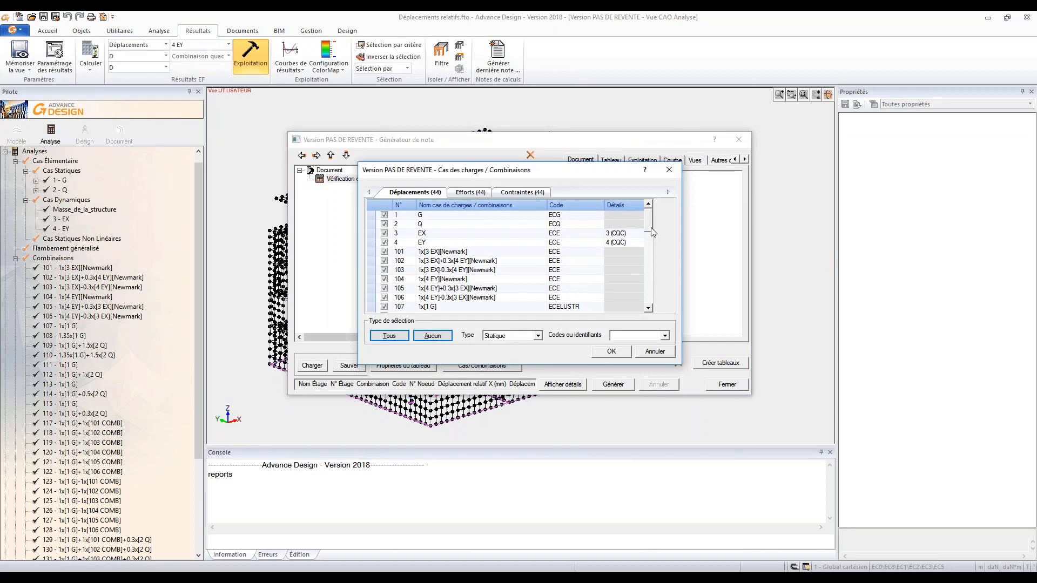
drag(642, 222, 664, 312)
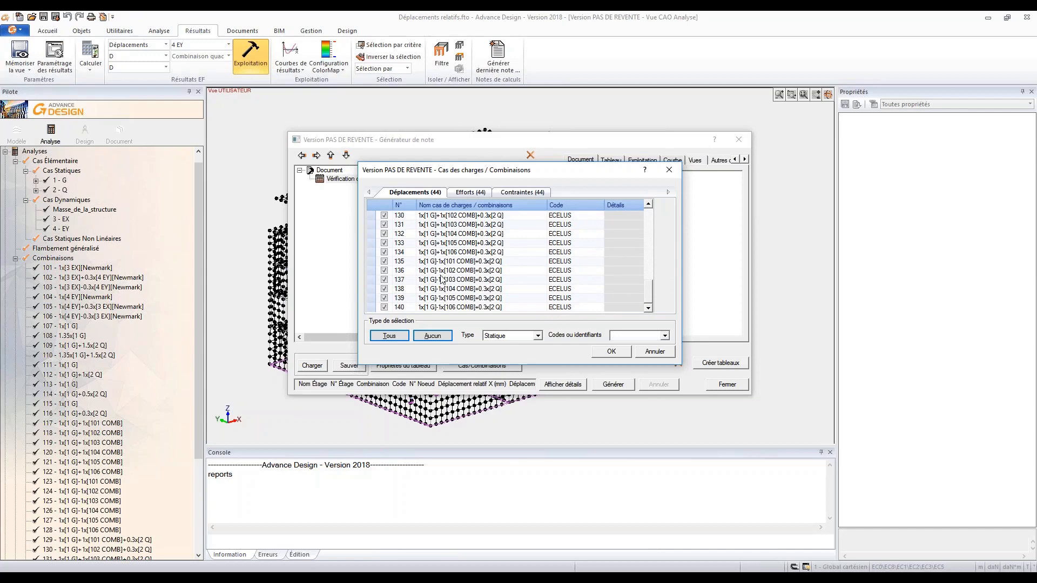
scroll(441, 279, up, 2)
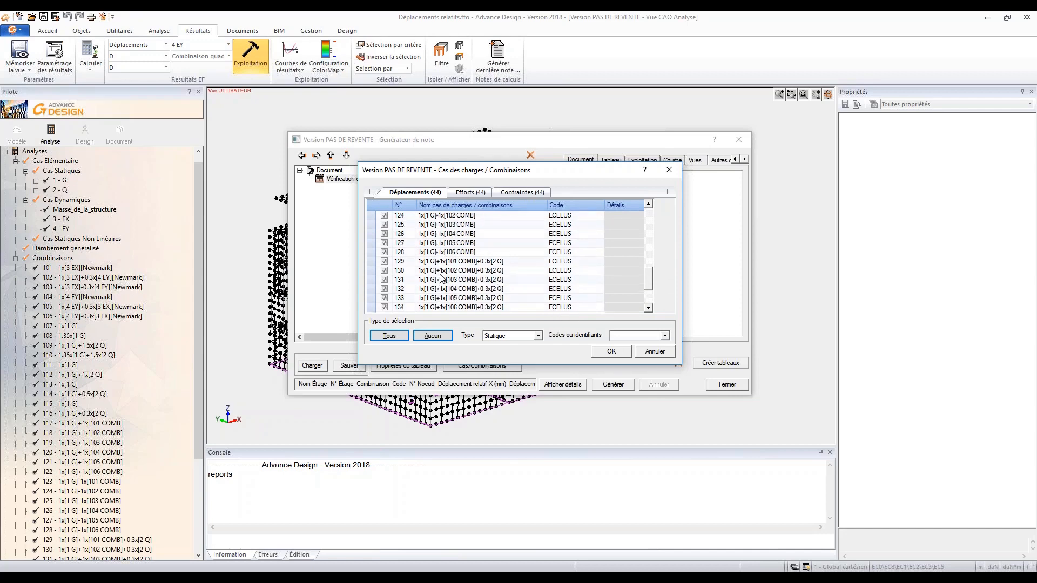
click(612, 352)
click(612, 383)
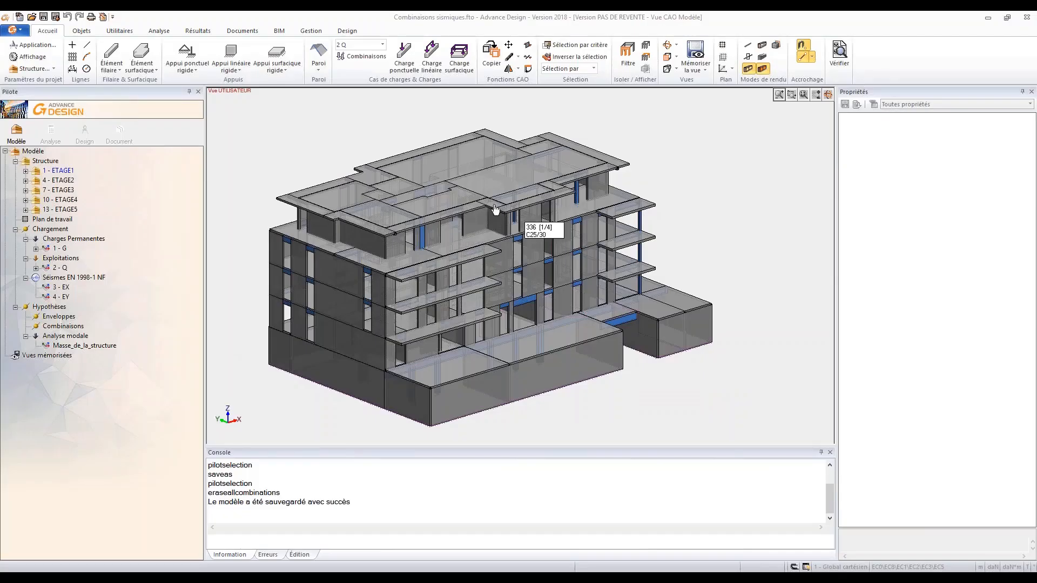
- Save the Combinaisons sismiques model and inspect the properties of the EX and EY cases and the Séismes EN 1998-1 NF family
key(ctrl+s)
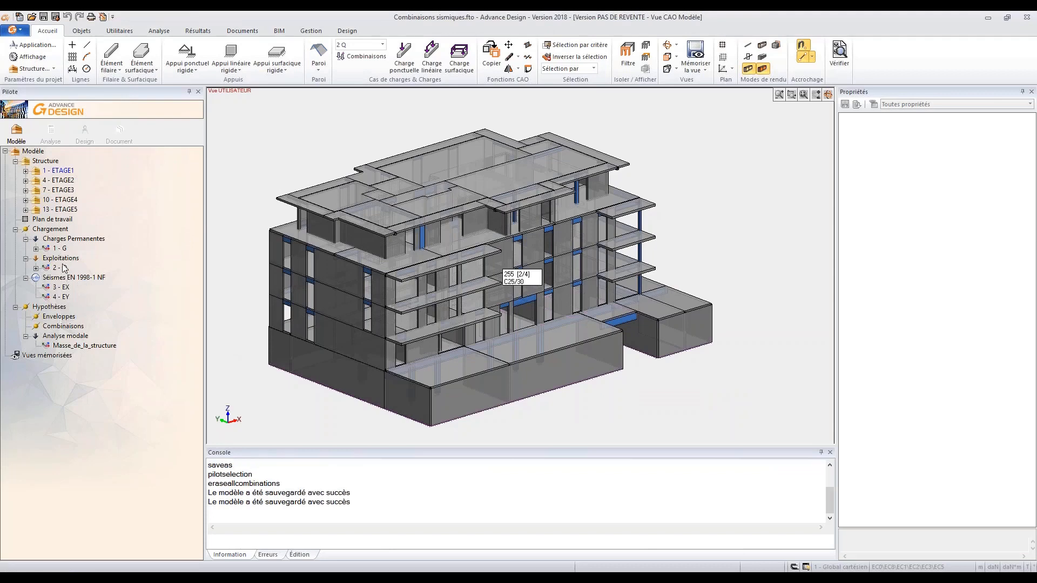
click(65, 287)
click(65, 297)
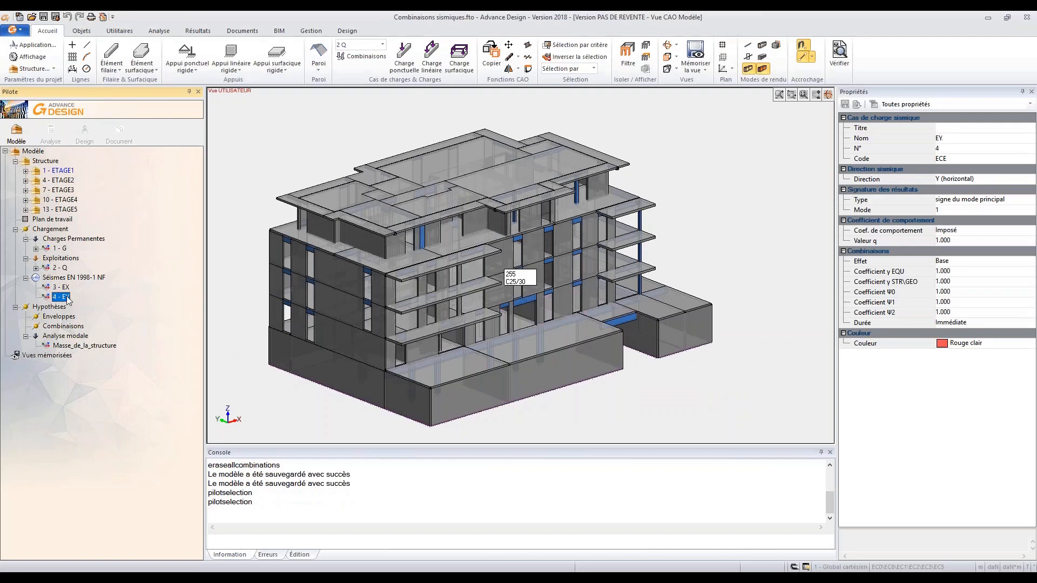
click(81, 278)
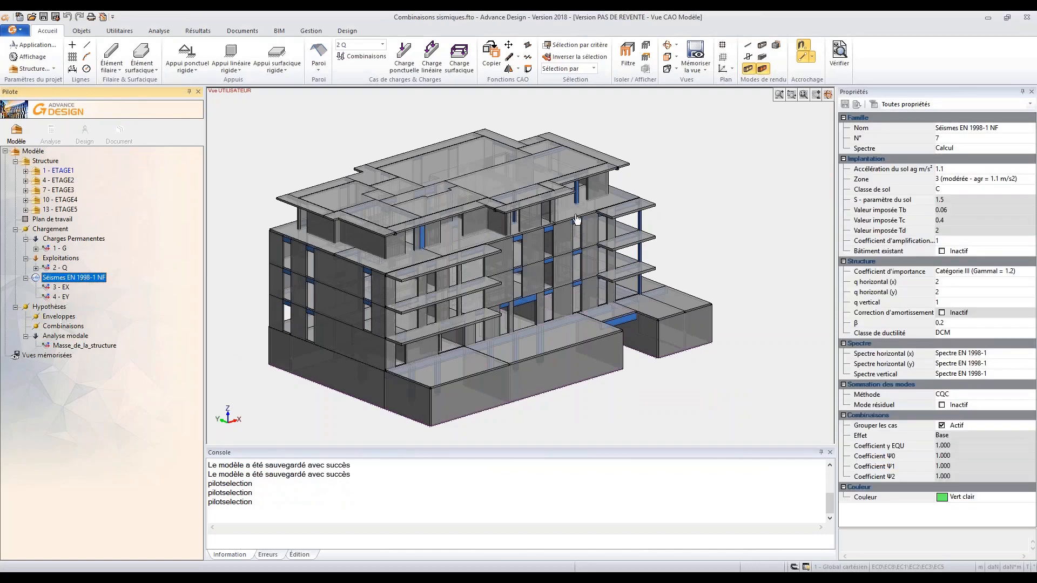
- Open the load combinations and load the NEWEC8.cbn combination file, updating the load case codes
double_click(76, 327)
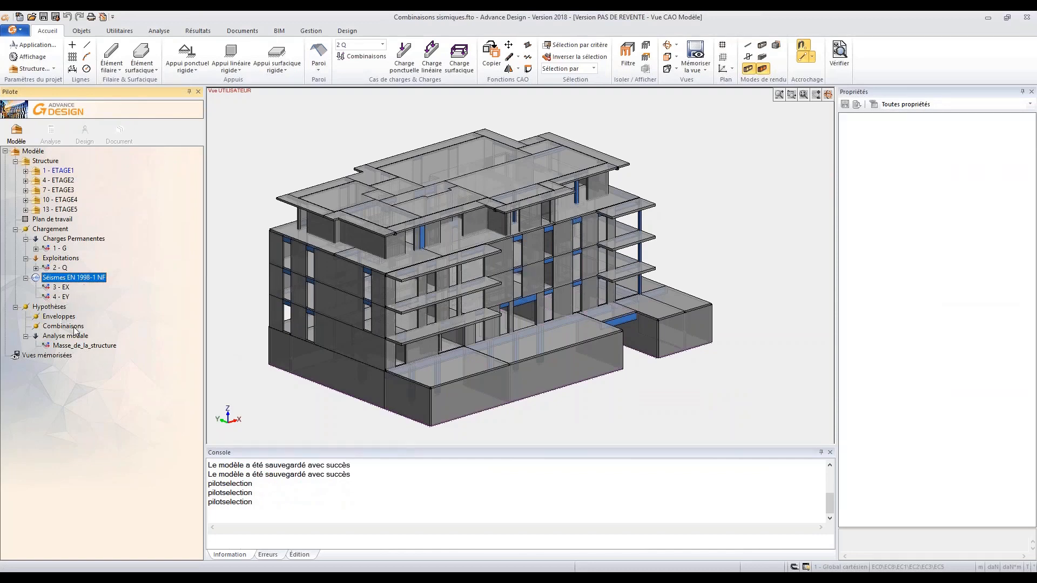
drag(540, 138, 523, 102)
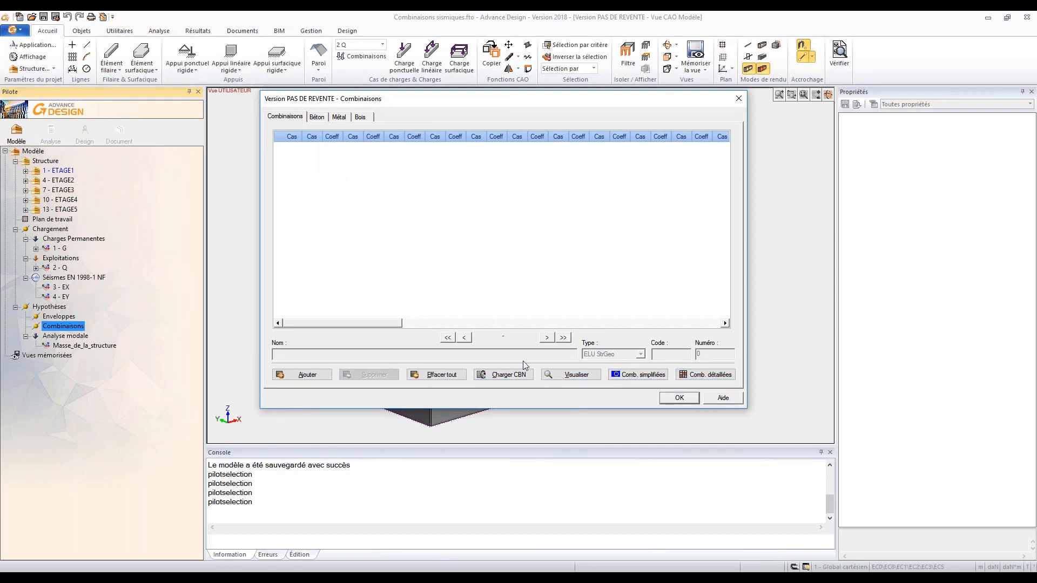
click(505, 375)
scroll(459, 324, down, 2)
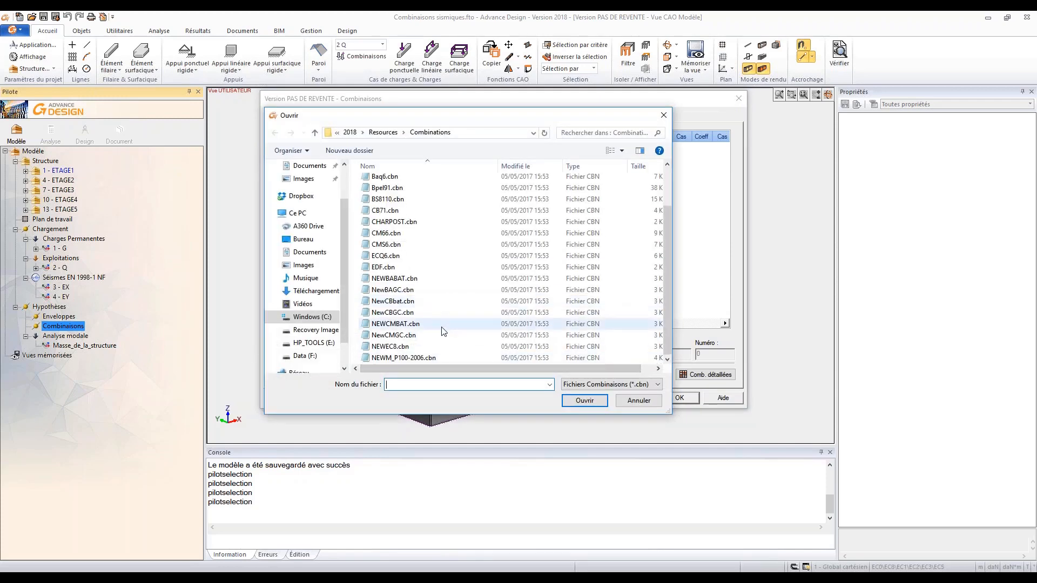
click(397, 349)
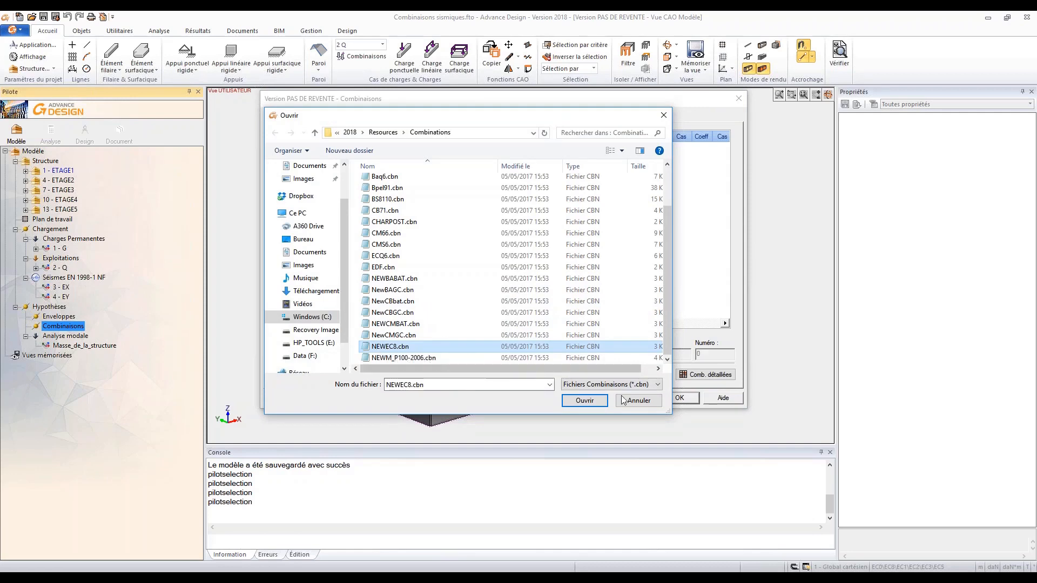
click(585, 400)
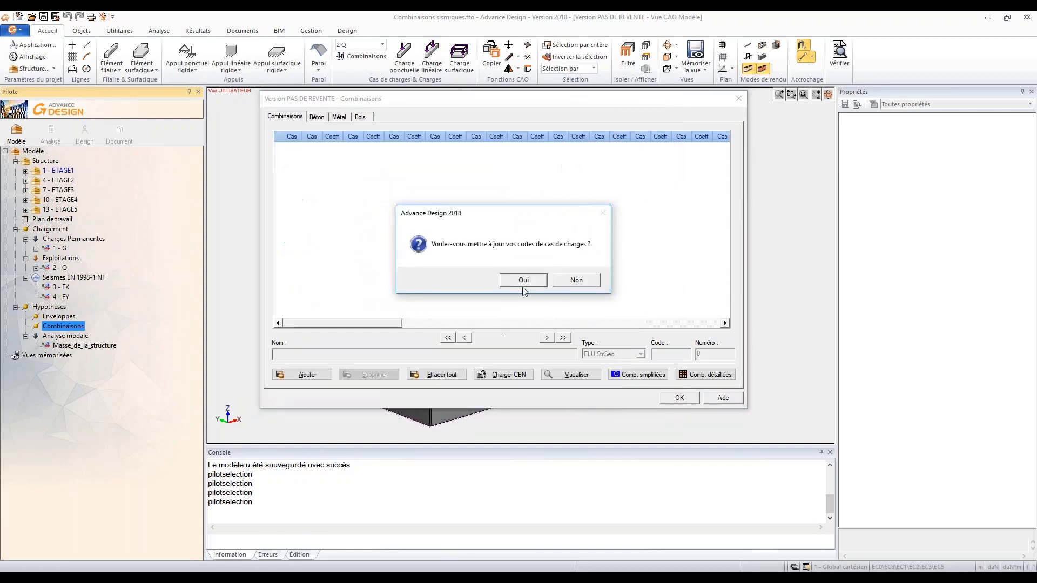
click(523, 281)
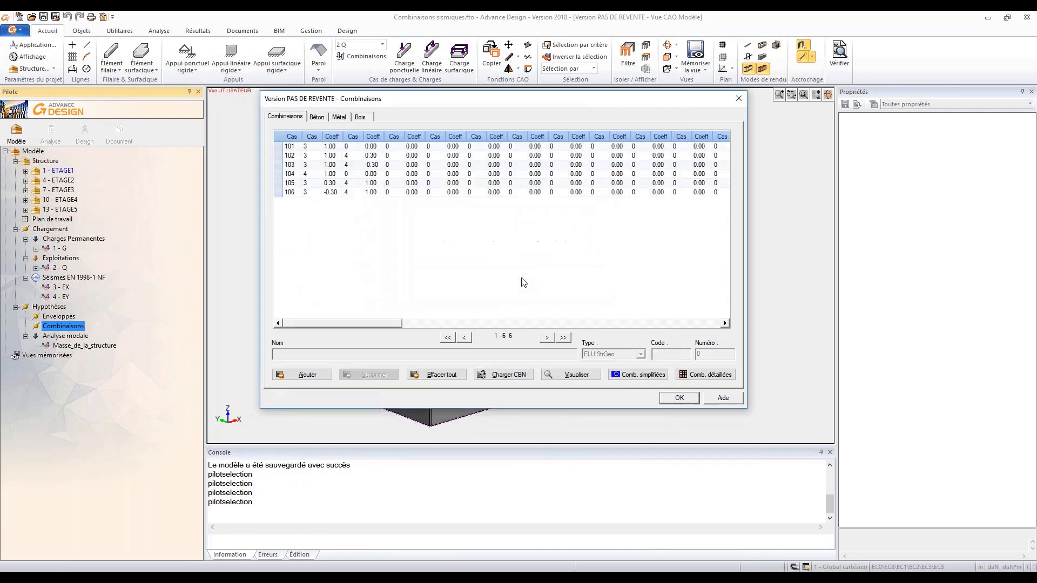
- Inspect the definitions of seismic combinations 101 to 104
click(278, 146)
click(277, 155)
click(278, 164)
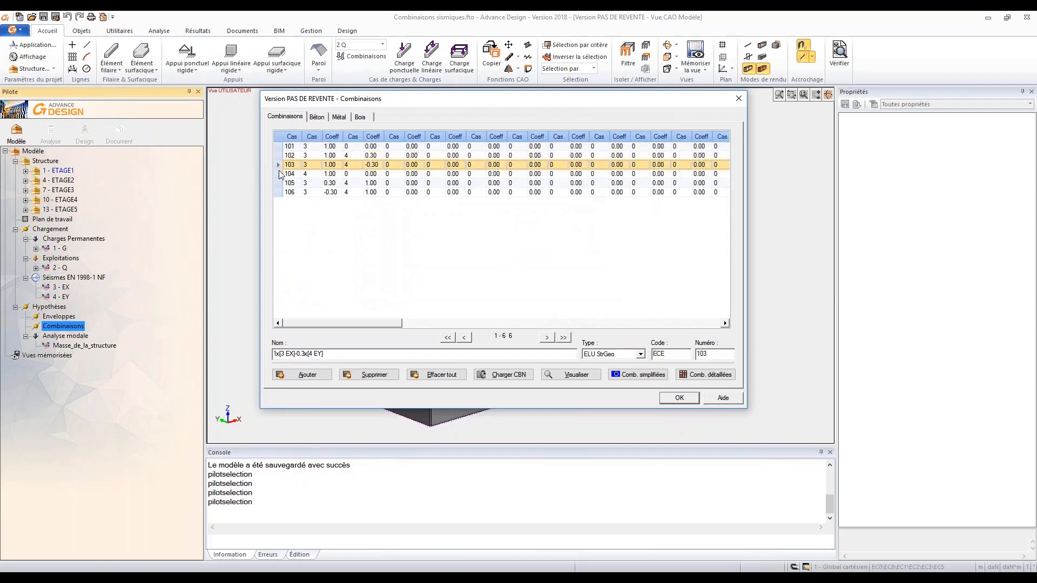
click(279, 173)
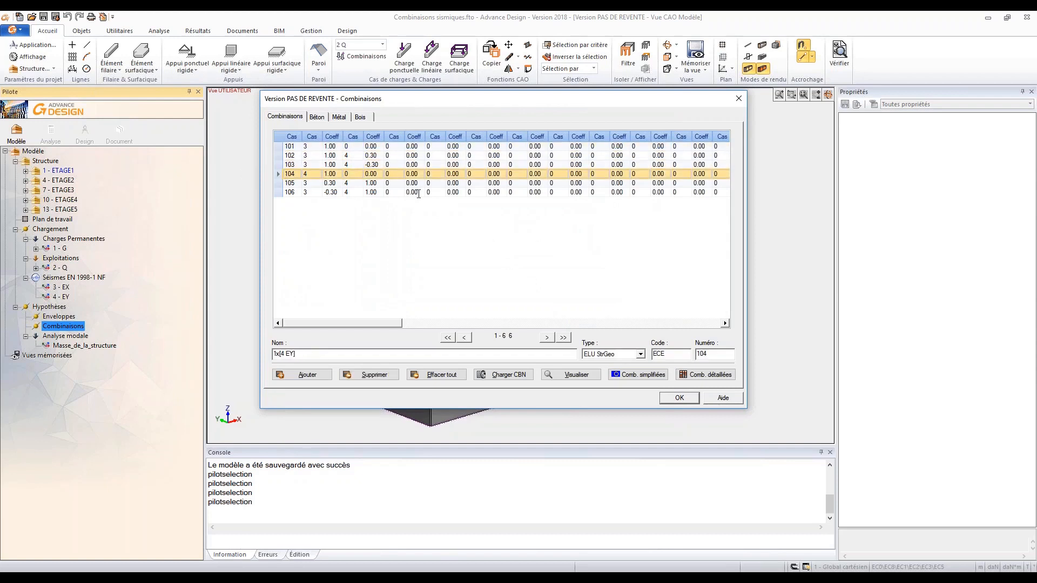
- Generate simplified combinations for STR/GEO, Caractéristique and Quasi-permanente, with Catégorie A live loads, and update the load case codes
click(637, 374)
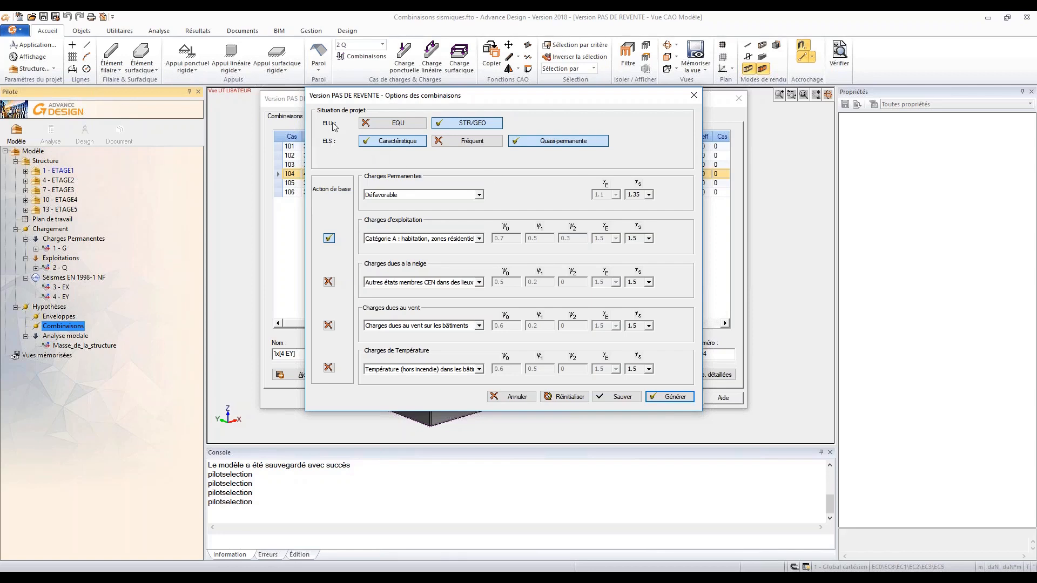
click(407, 240)
click(412, 247)
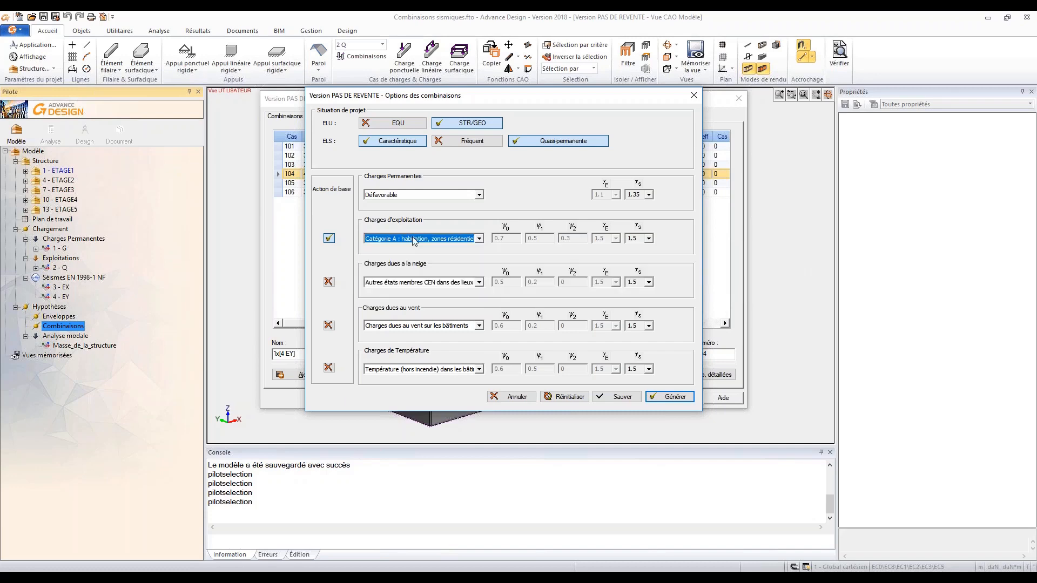
click(669, 397)
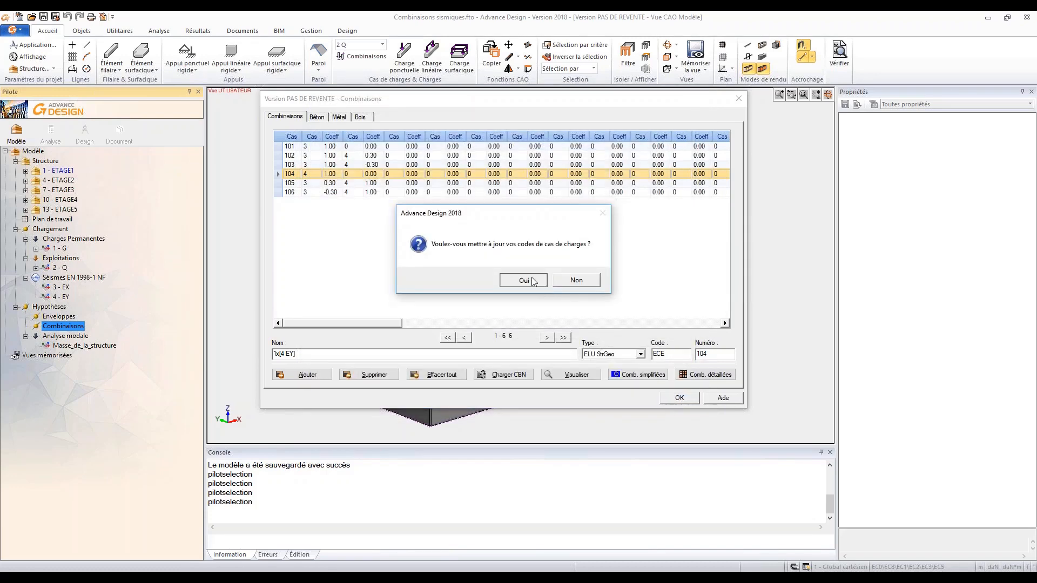
click(543, 285)
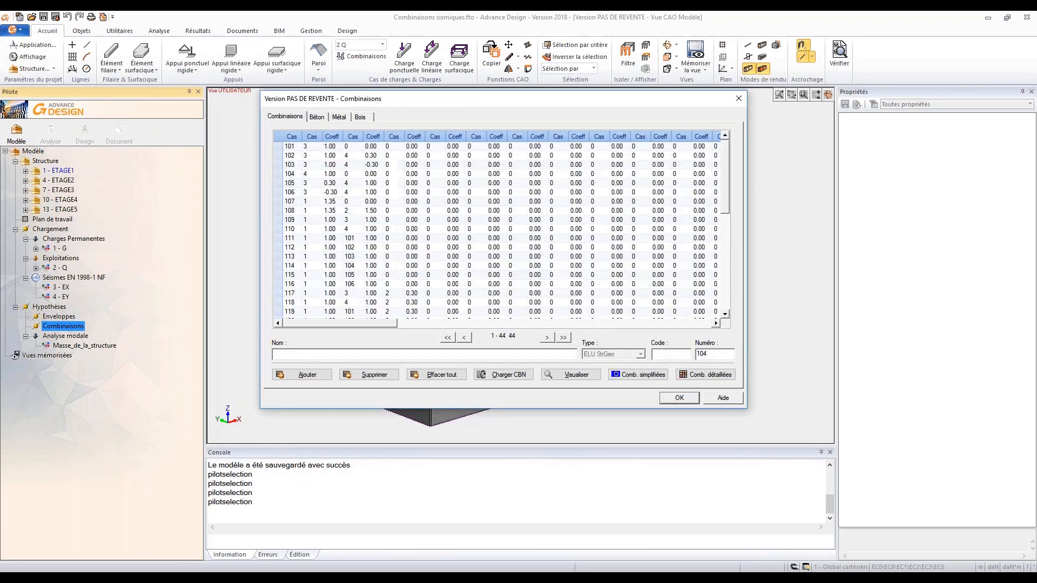
- Inspect the definitions of generated combinations 111 and 124
click(289, 238)
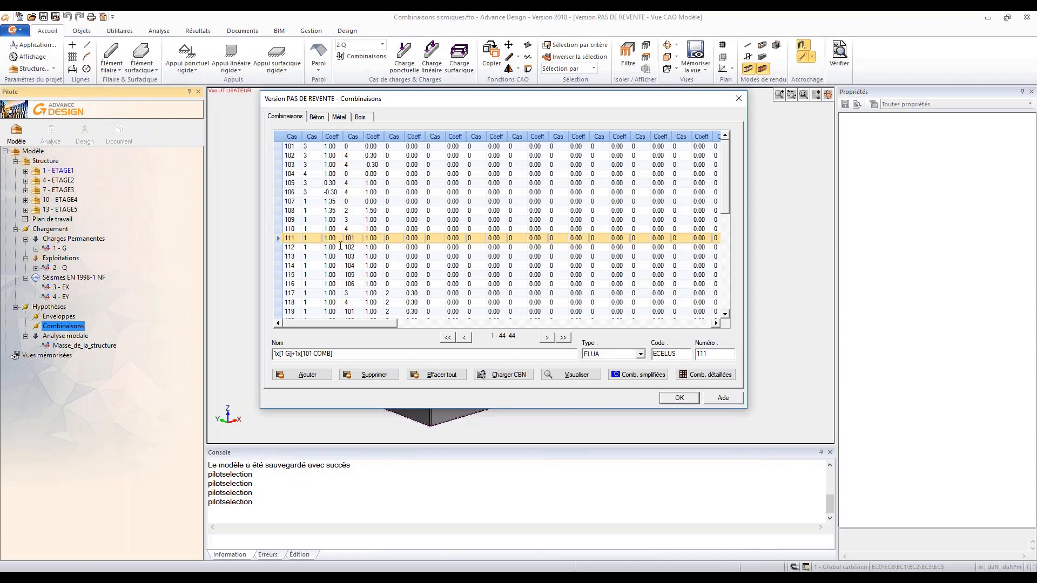
scroll(315, 260, down, 4)
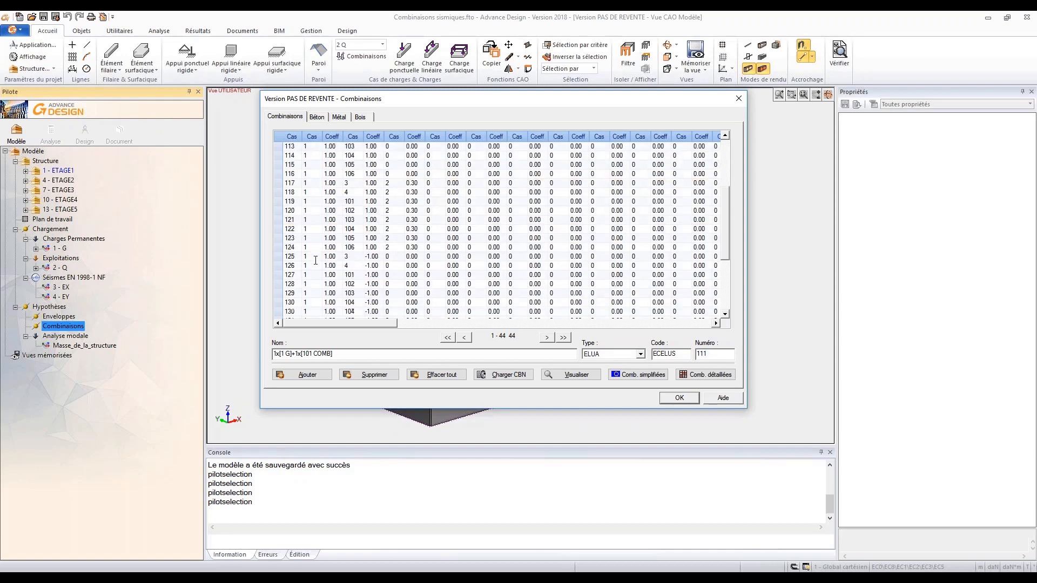
click(290, 246)
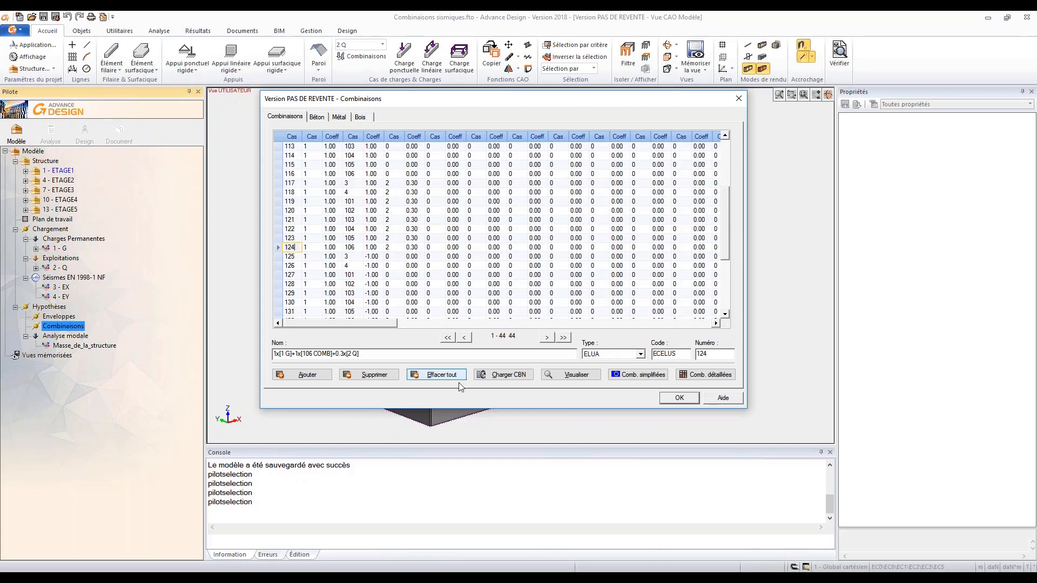
- Delete all load combinations from the list
click(430, 376)
click(526, 281)
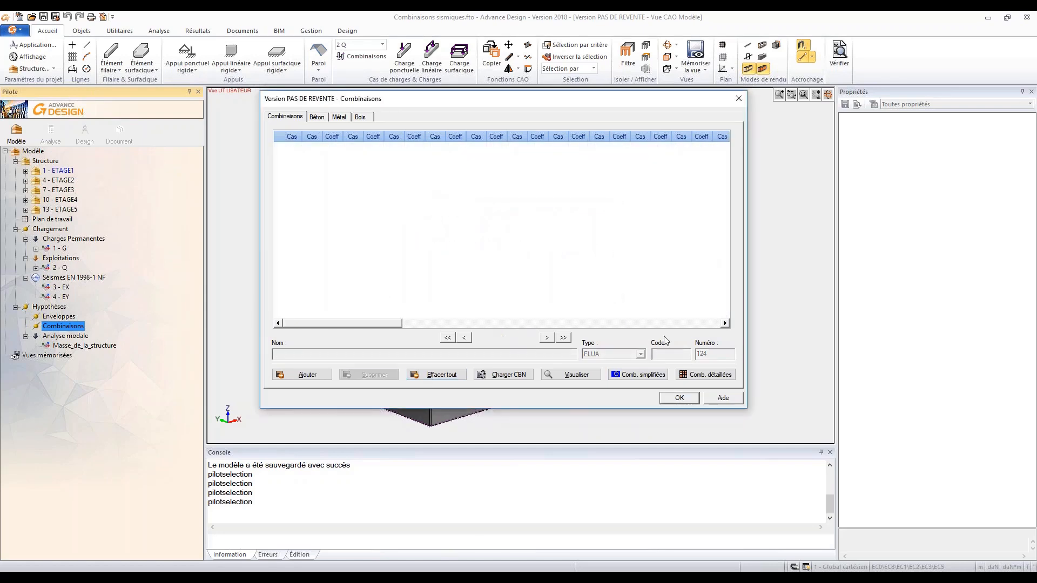
- Start the detailed combinations with updated load case codes and accept general parameters using the Newmark combination with coefficient 0.3
click(704, 374)
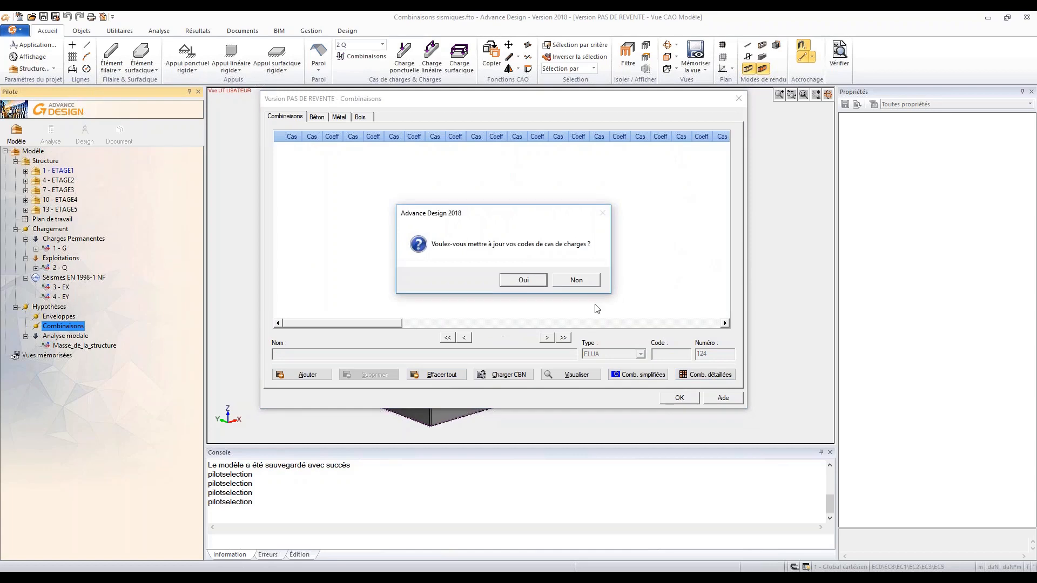
click(524, 281)
click(529, 282)
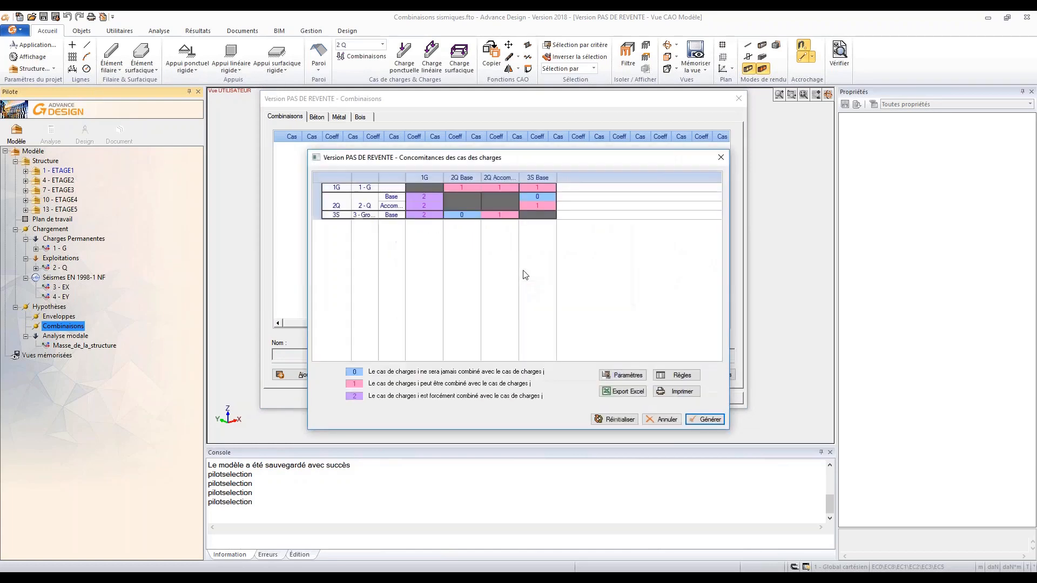
click(622, 374)
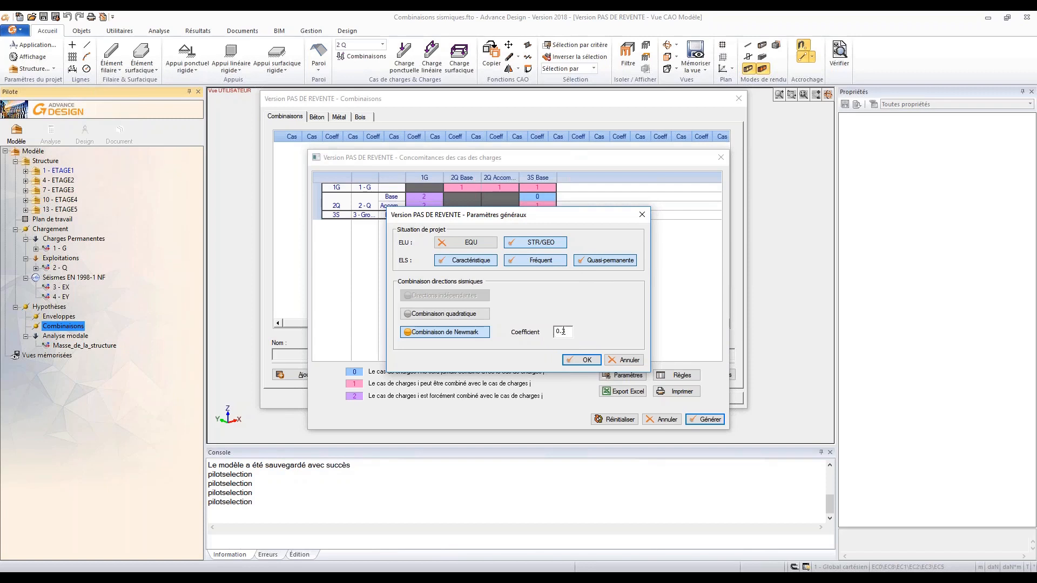
click(583, 360)
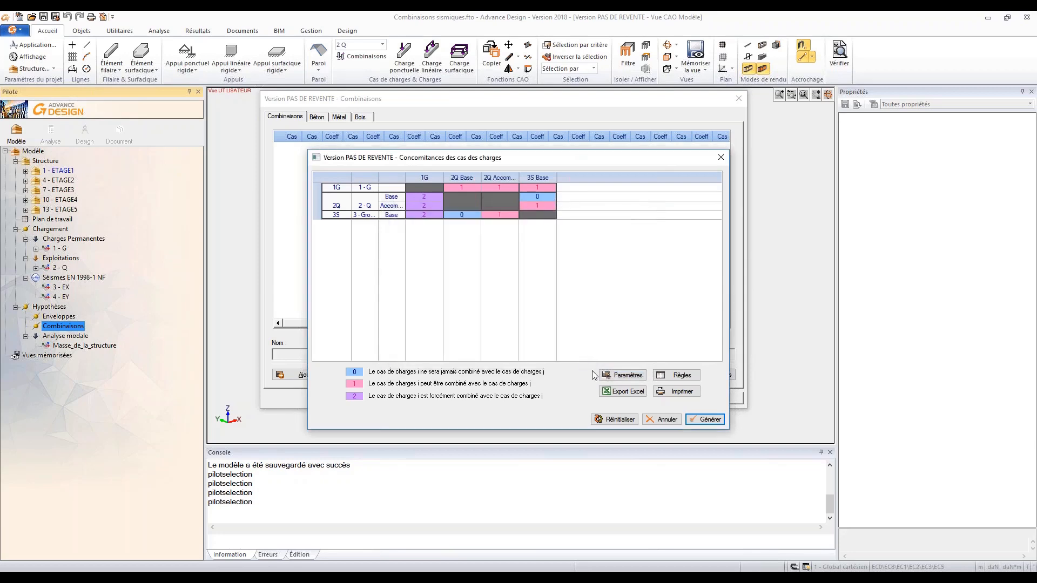
- Generate the detailed combinations from the load case concomitance table and inspect the definitions of Newmark seismic combinations 101 to 103
click(702, 419)
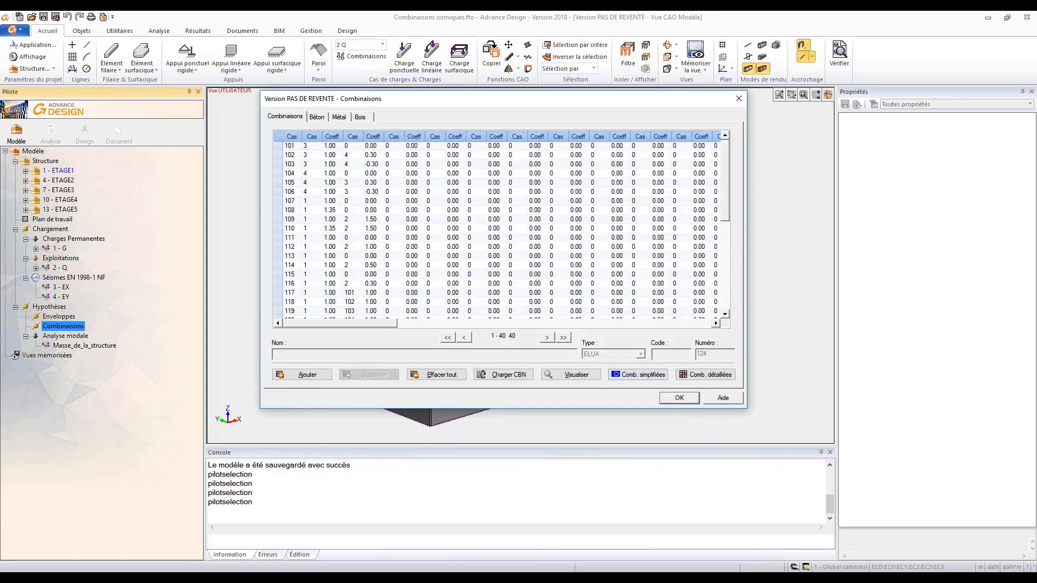
click(278, 146)
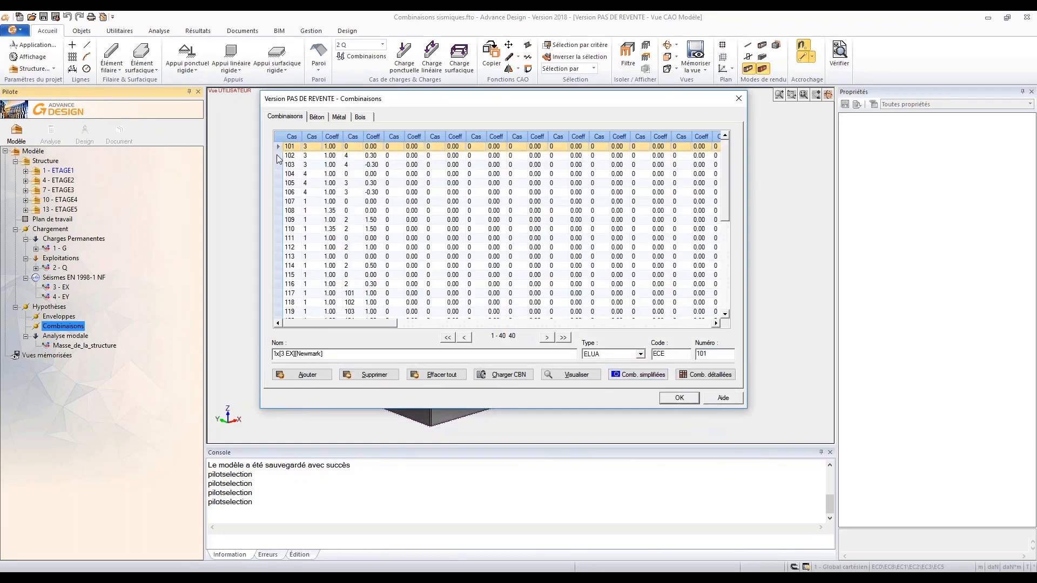
click(277, 156)
click(277, 165)
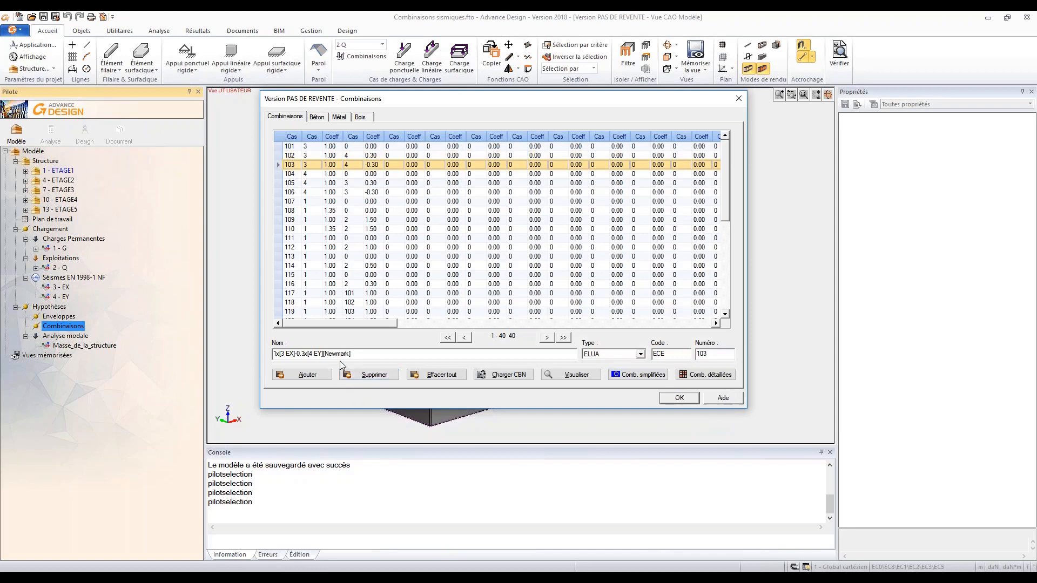
- Inspect the definition of combination 123 and look through the seismic combinations that follow it in the list
scroll(341, 264, down, 3)
scroll(324, 270, down, 1)
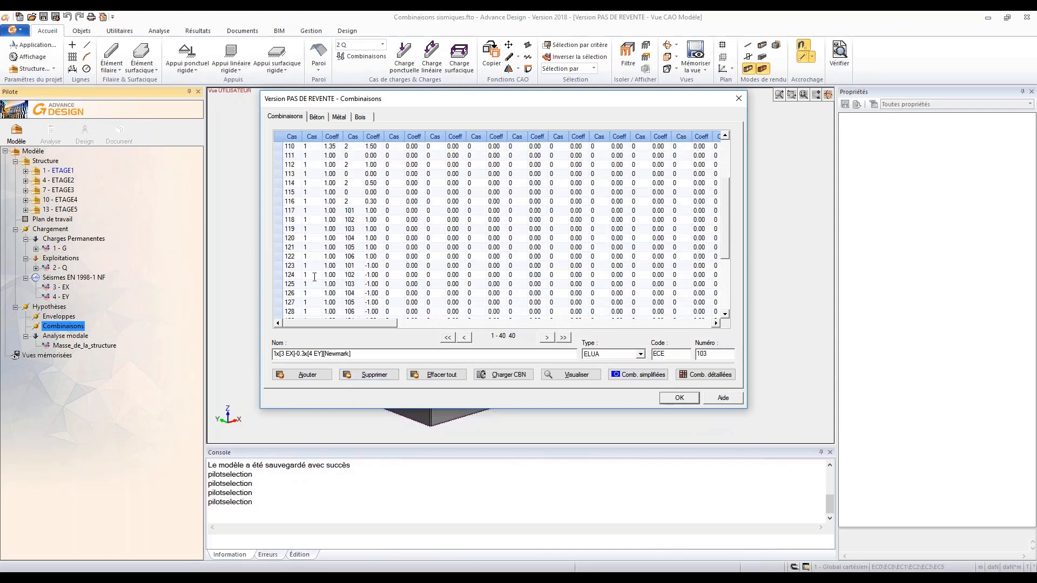
click(277, 265)
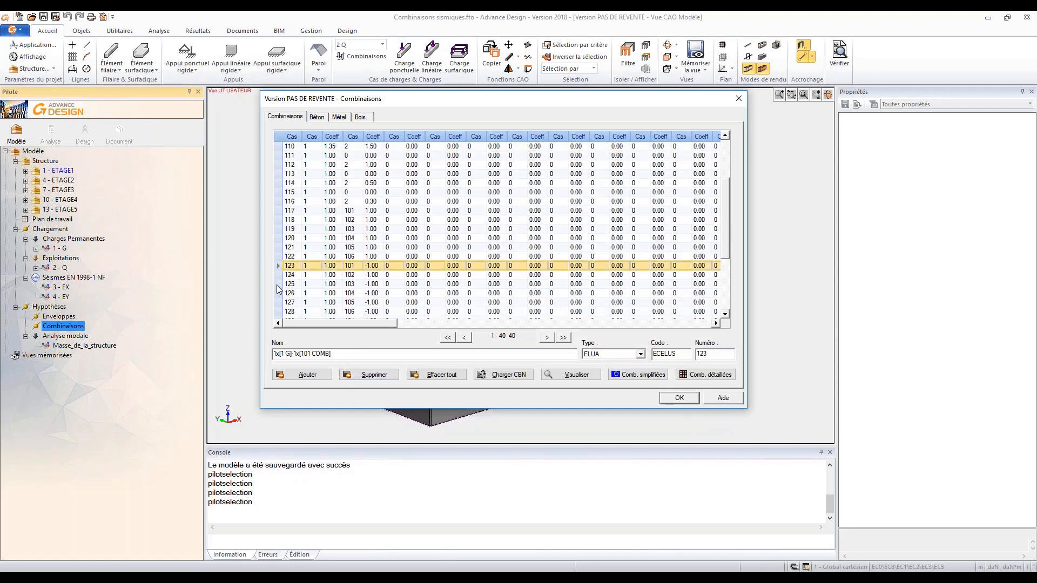
scroll(277, 288, down, 1)
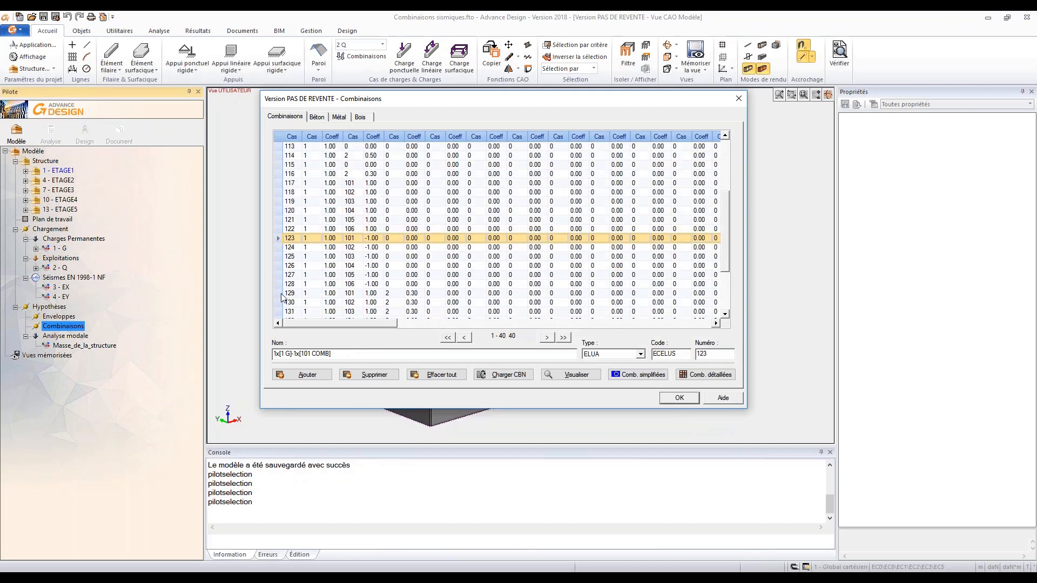